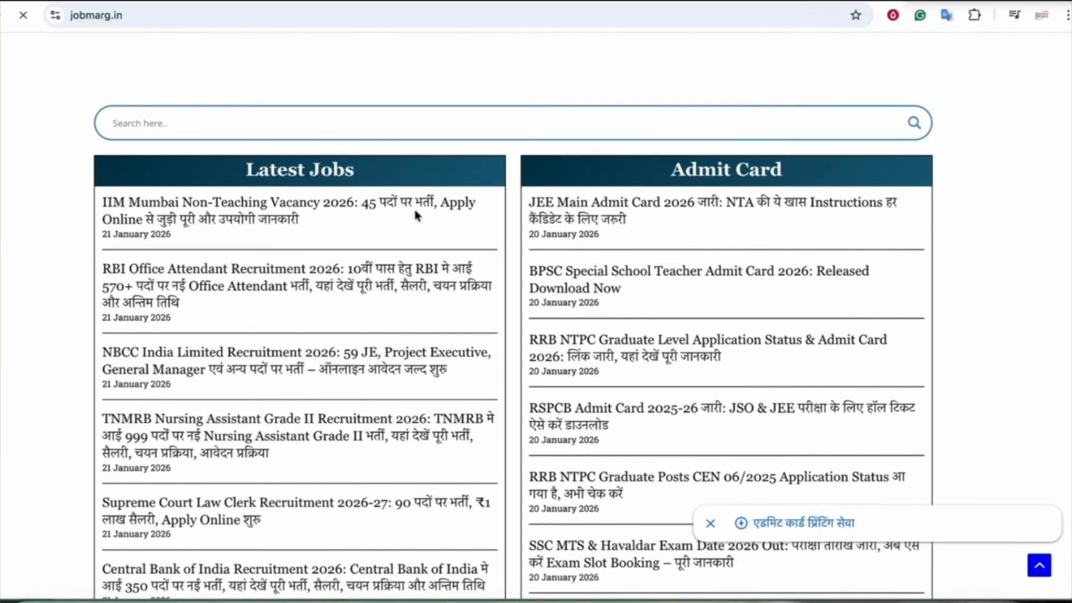
Search jobmarg.in for 'airforce' to list the matching recruitment posts
scroll(638, 239, down, 20)
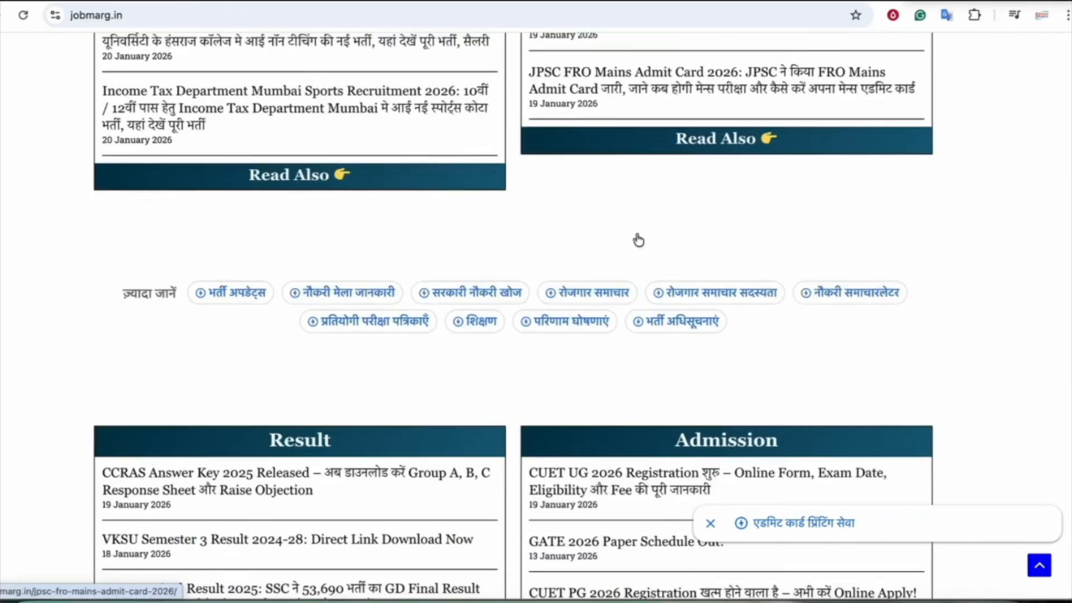
scroll(637, 239, up, 20)
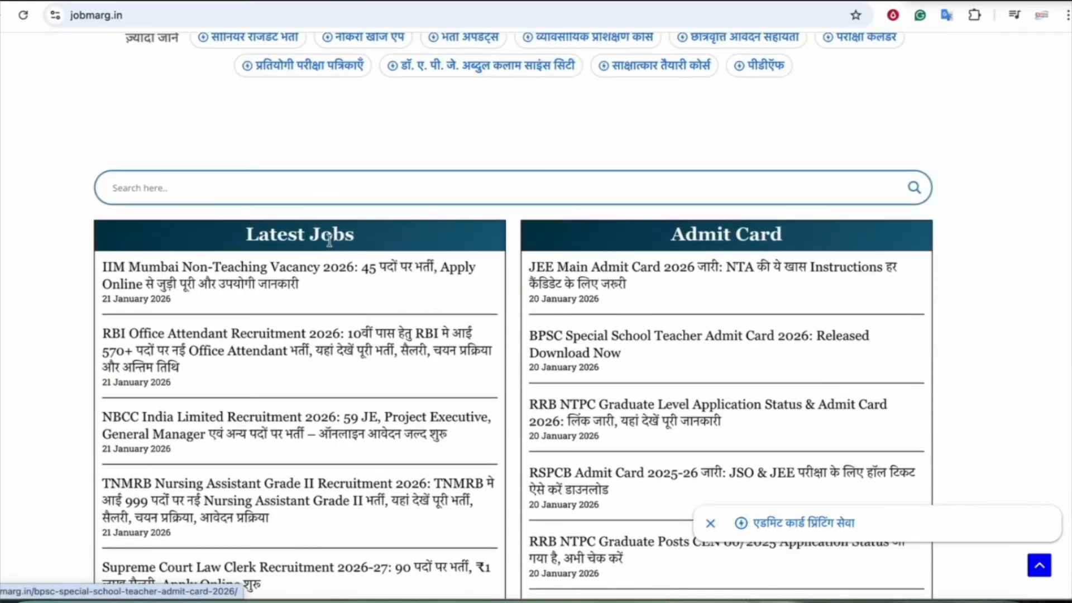
click(159, 185)
text(airforce)
click(127, 187)
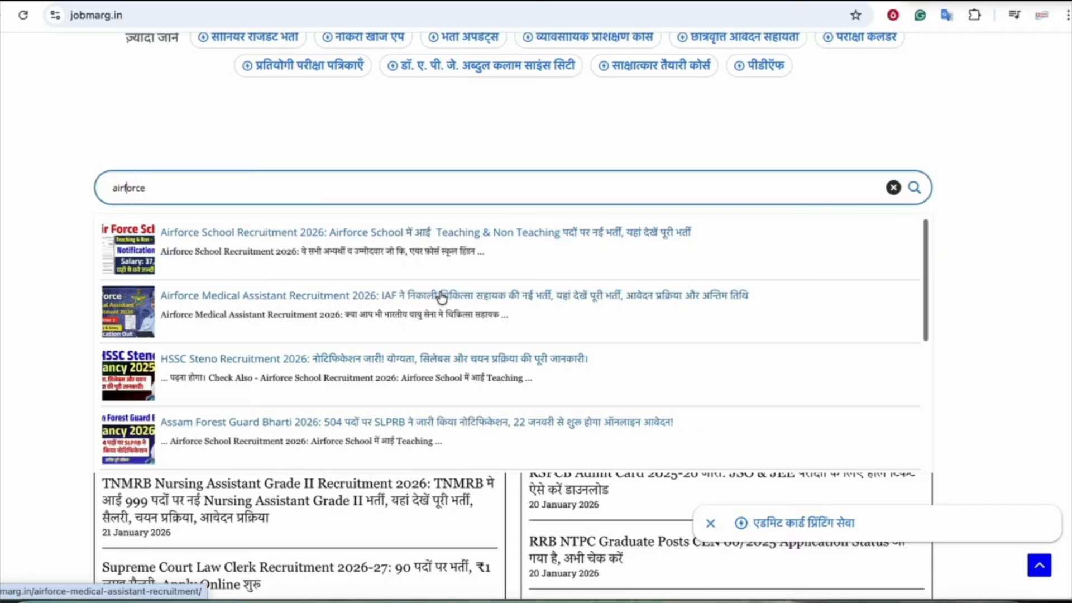
Open the Airforce Medical Assistant Recruitment 2026 article past the ad and check the 01 February 2026 last date
click(339, 301)
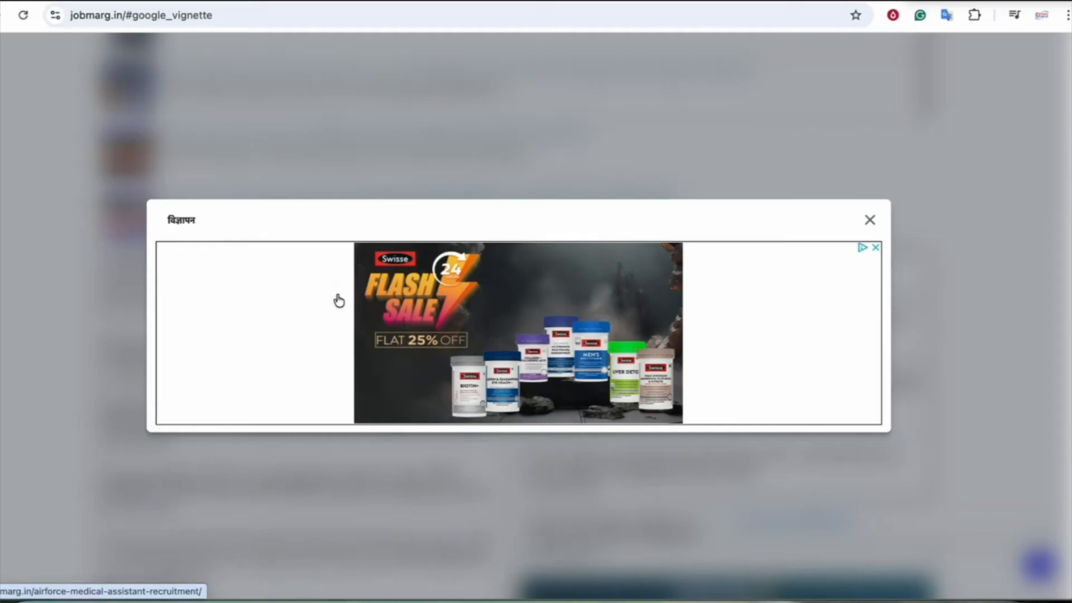
click(869, 219)
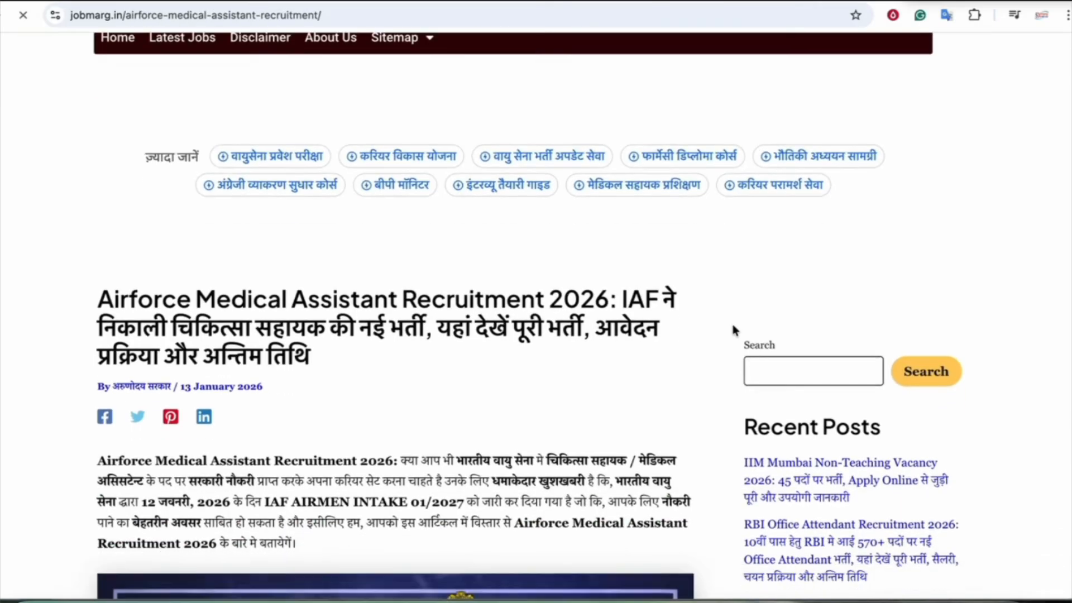
scroll(584, 357, down, 10)
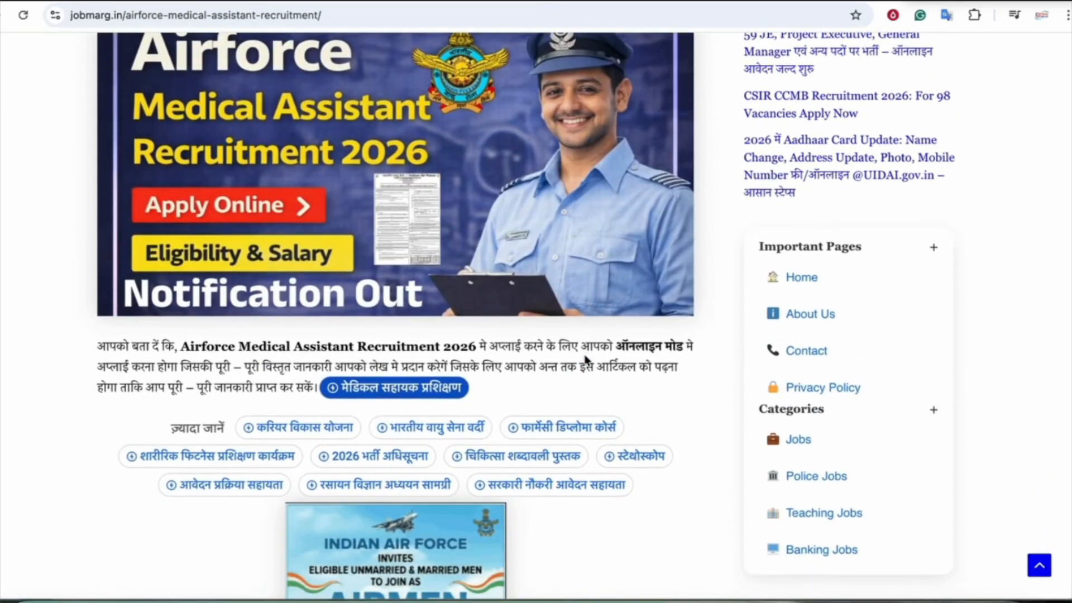
scroll(586, 359, down, 15)
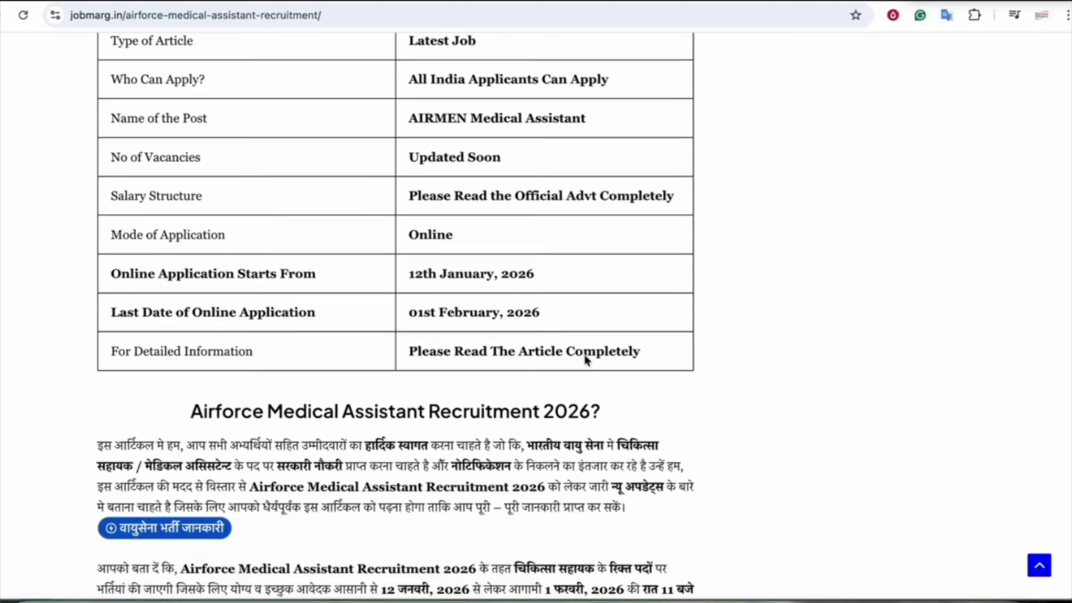
scroll(586, 358, down, 1)
drag(416, 252, 538, 250)
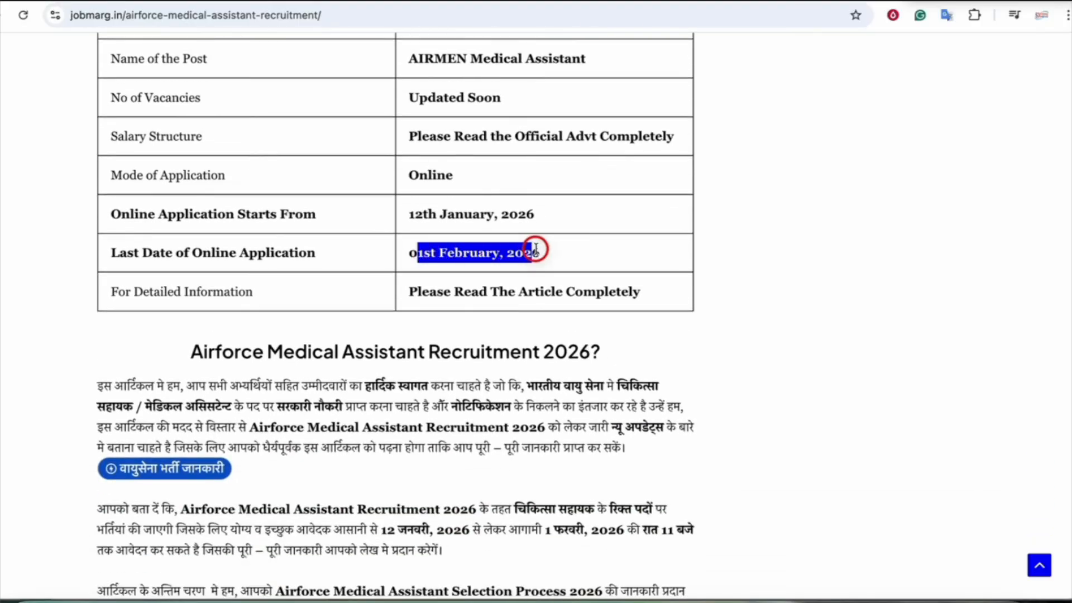
click(536, 251)
Check the application fee details in the article
scroll(507, 316, down, 12)
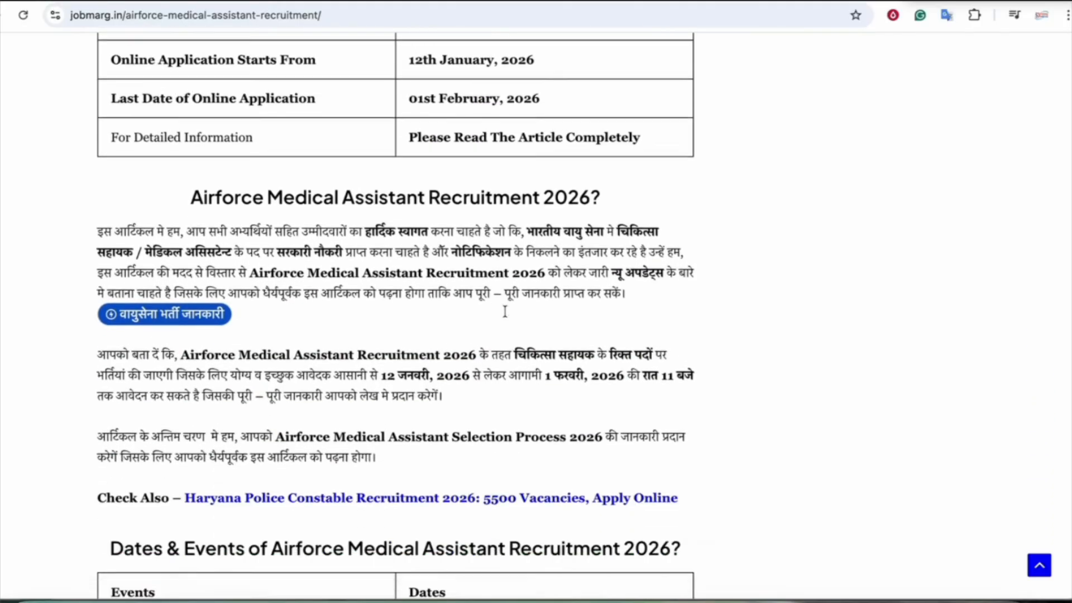
scroll(507, 316, down, 2)
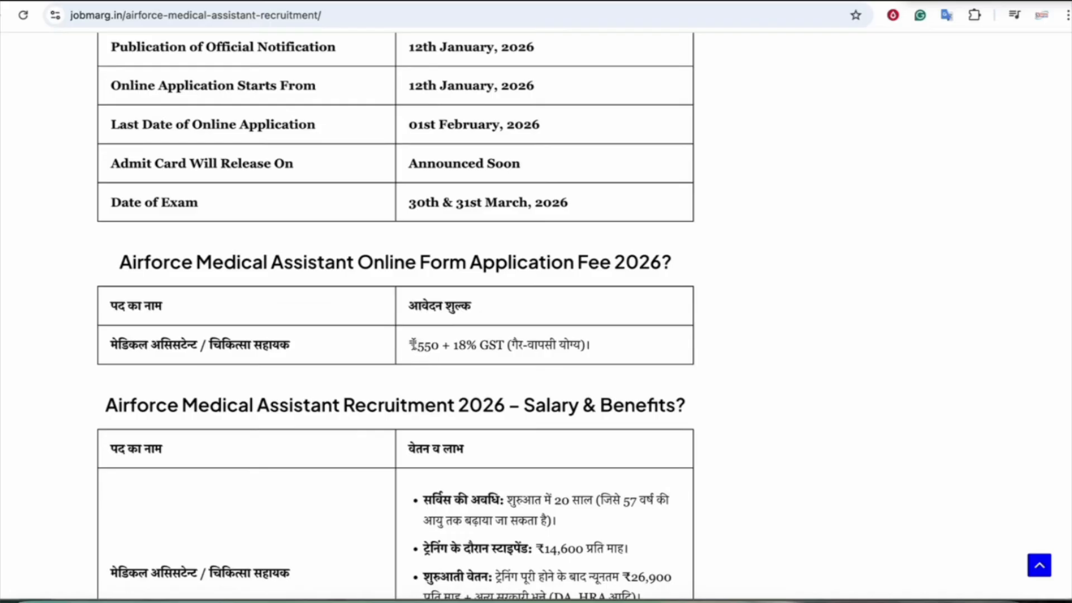
drag(412, 344, 495, 344)
click(495, 345)
Check the age limits for 12th (PCB) and Diploma/B.Sc pharmacy candidates
scroll(499, 342, down, 1)
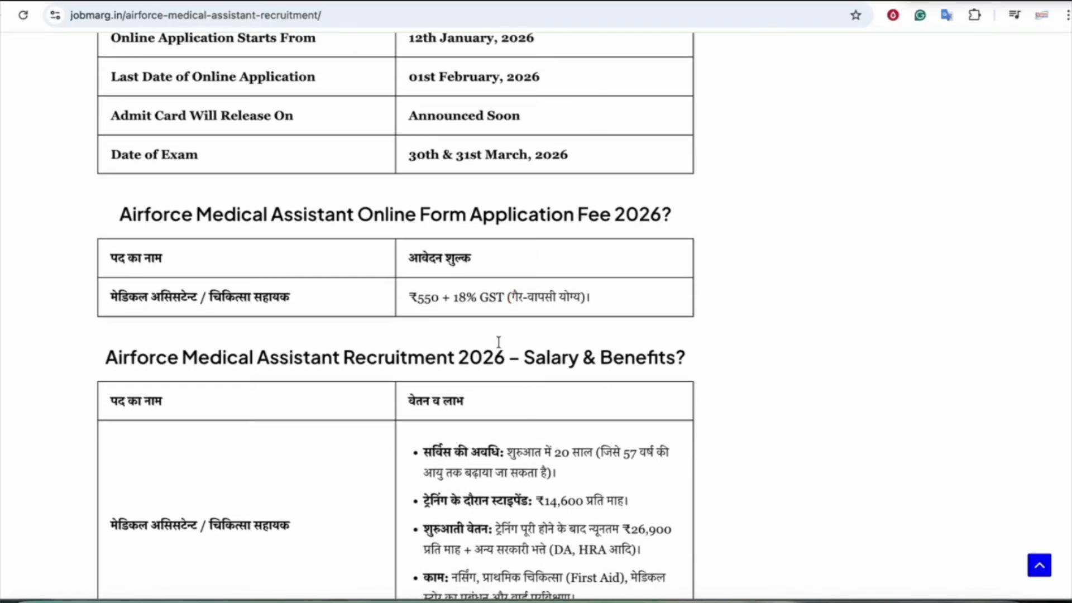
scroll(499, 342, down, 6)
scroll(441, 424, down, 7)
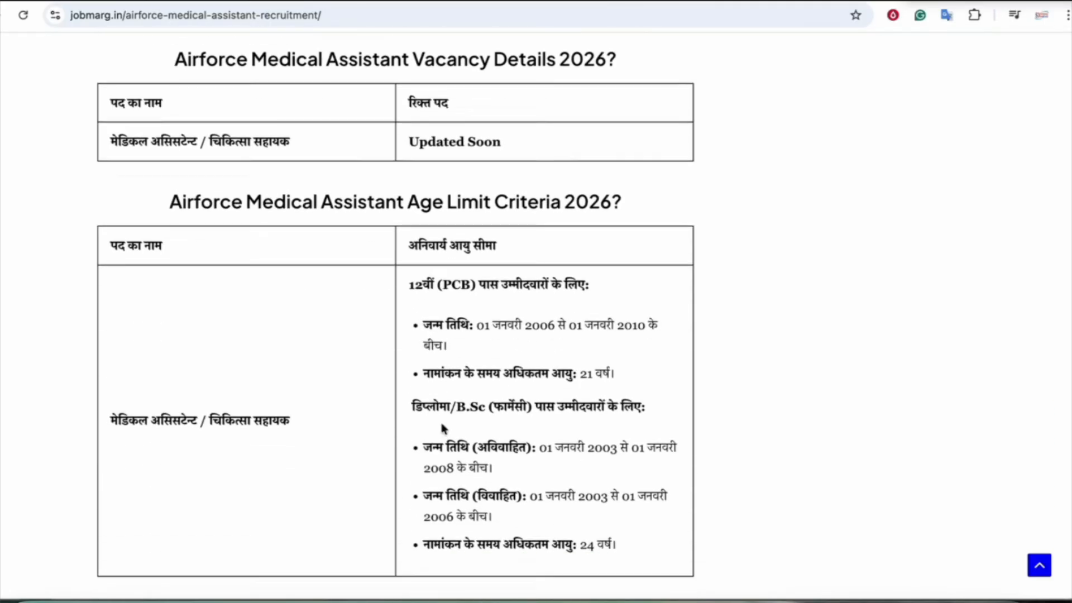
drag(442, 159, 522, 162)
click(468, 158)
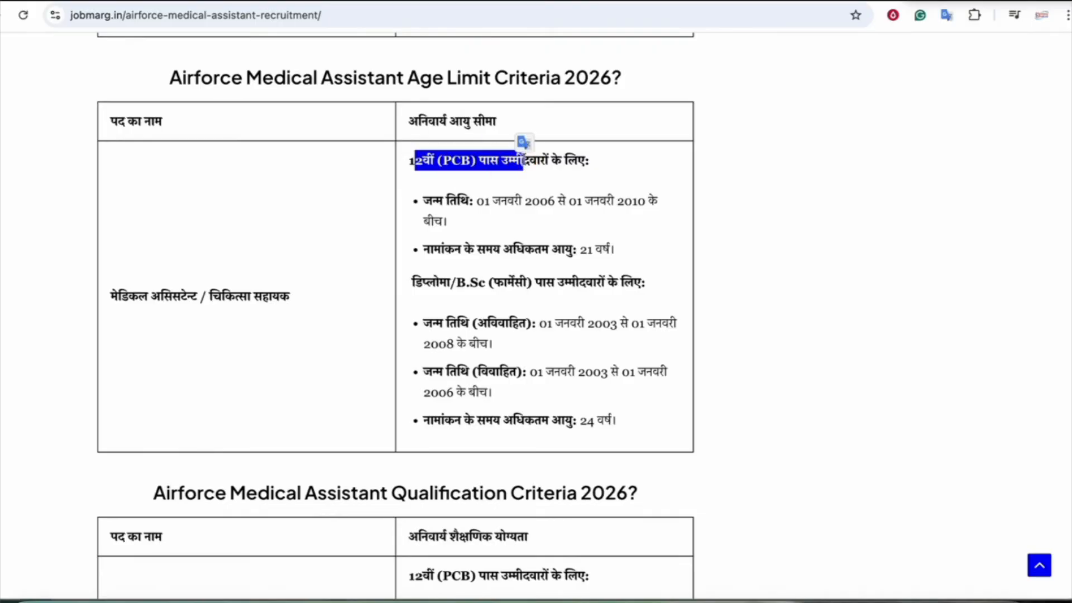
drag(419, 282, 531, 266)
click(460, 283)
click(529, 275)
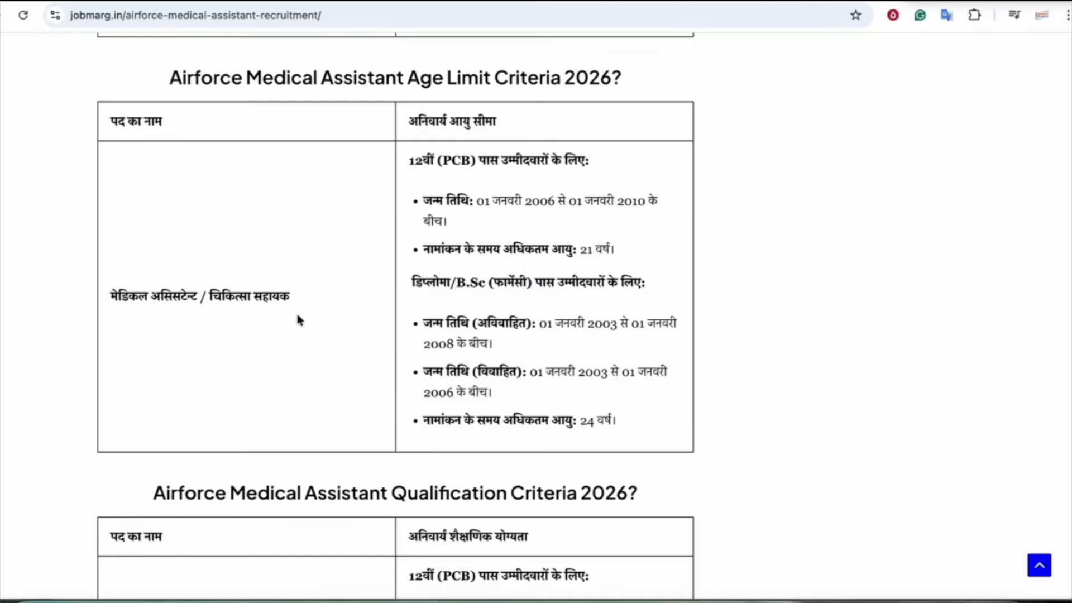
Review qualification, selection process and the minimum height standard, down to the Quick Links table
scroll(462, 337, down, 7)
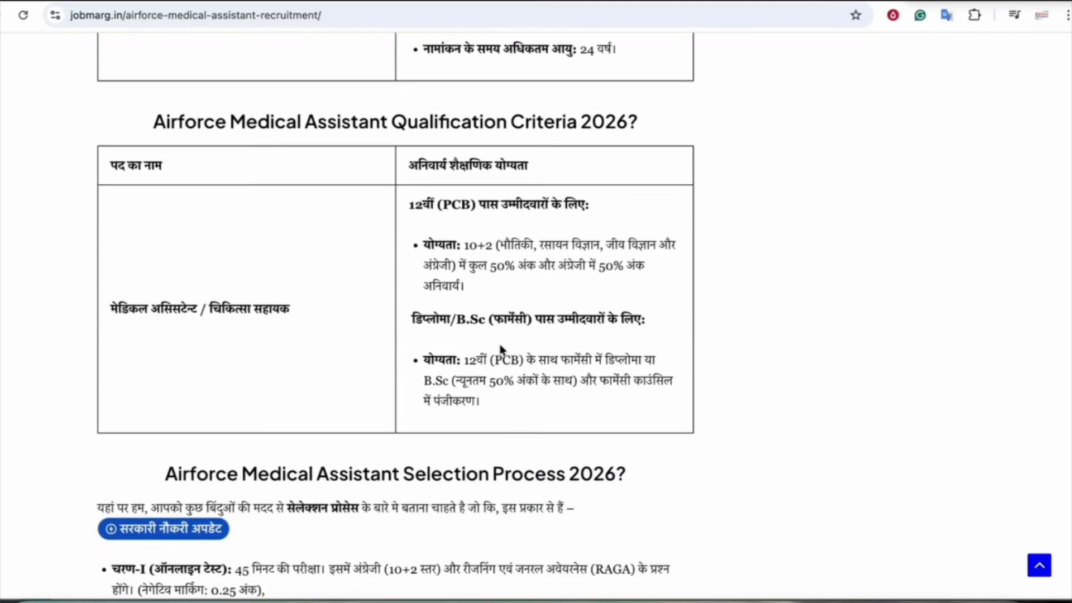
scroll(501, 350, down, 1)
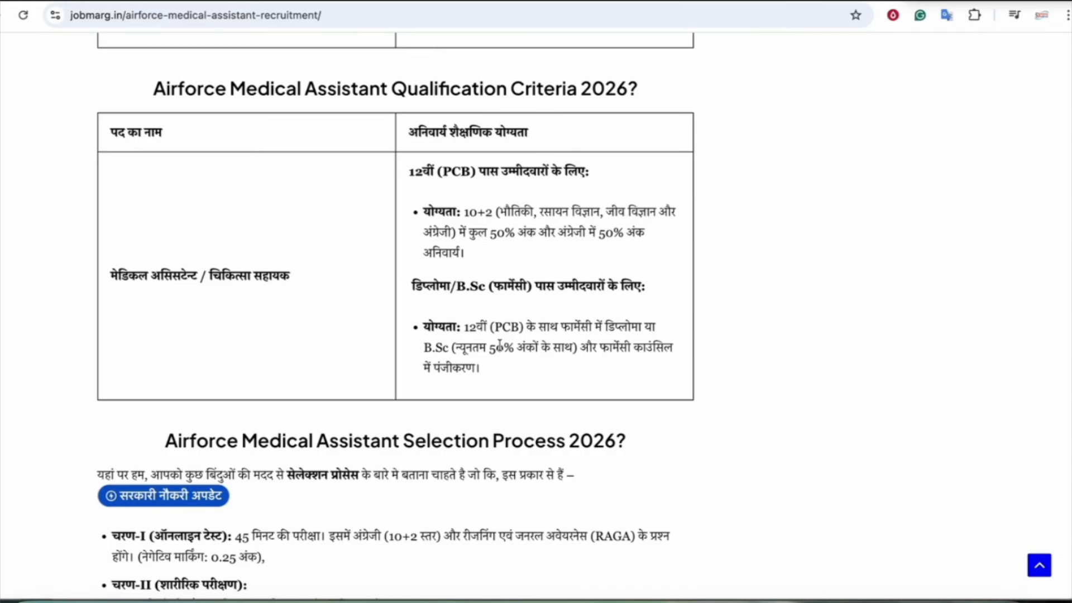
scroll(500, 344, down, 1)
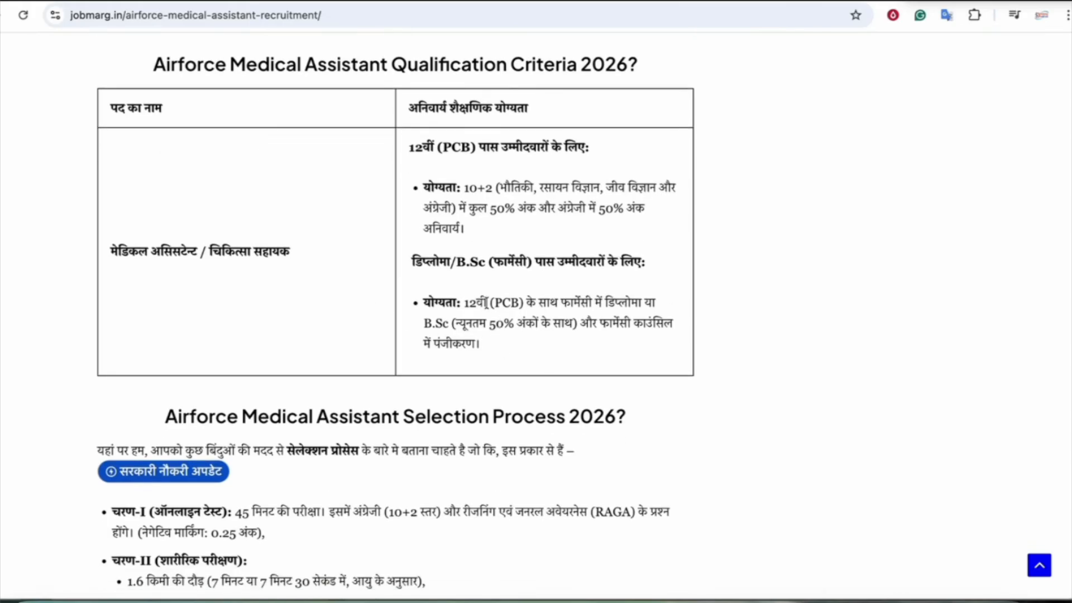
scroll(488, 307, down, 12)
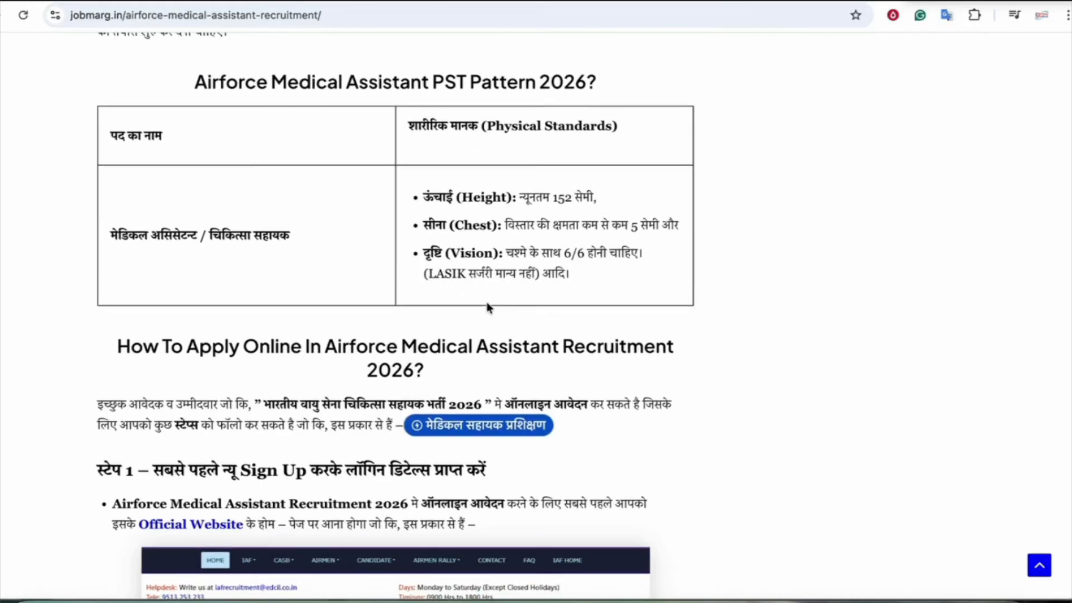
scroll(488, 308, up, 5)
scroll(268, 270, up, 3)
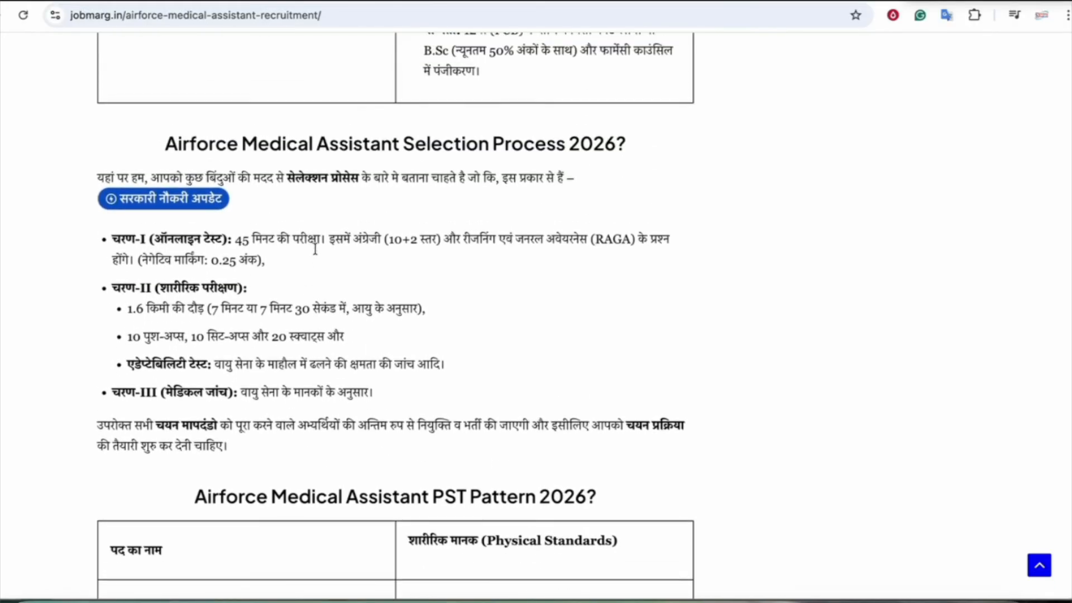
scroll(232, 313, down, 2)
scroll(234, 316, down, 4)
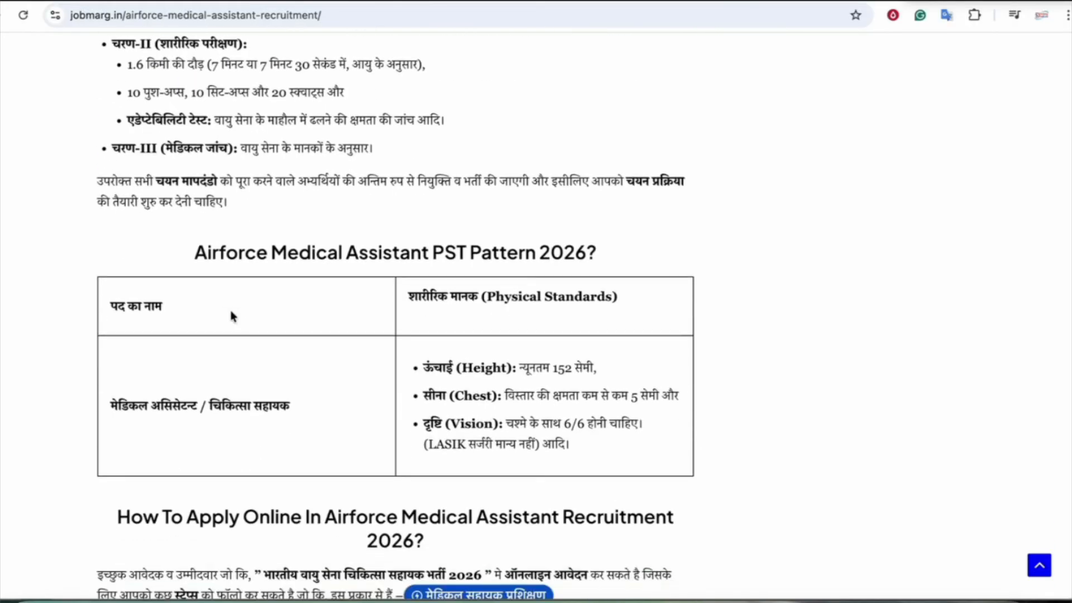
drag(434, 295, 590, 292)
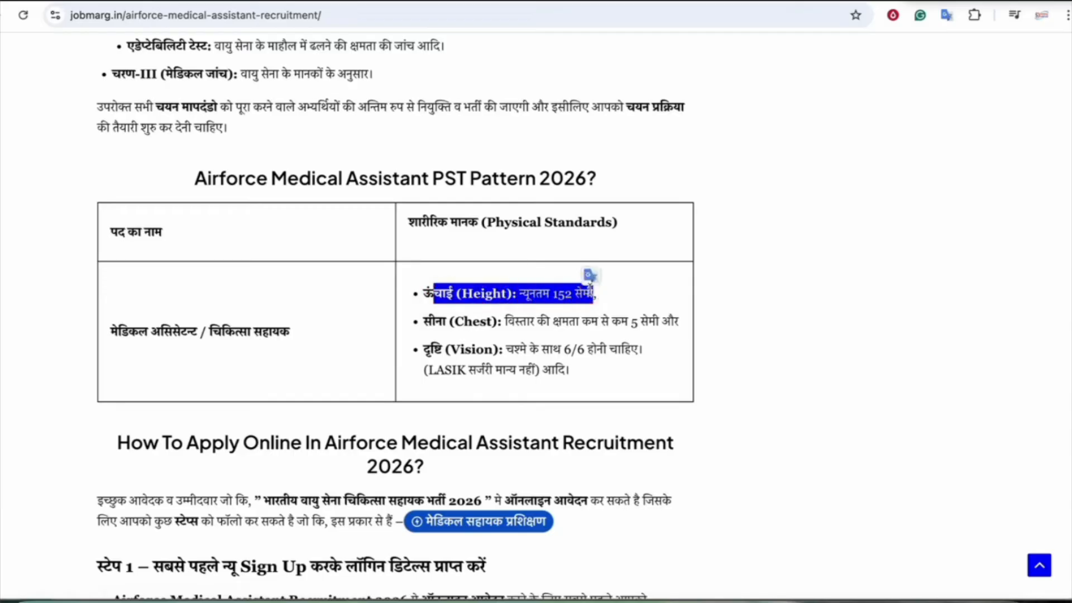
click(589, 291)
scroll(535, 335, down, 20)
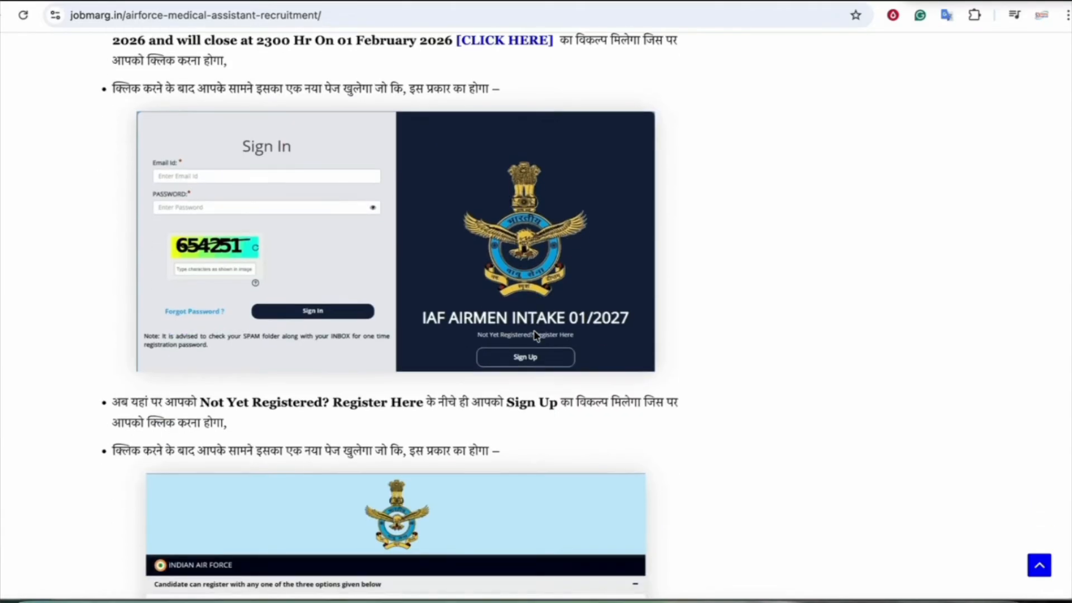
scroll(535, 335, down, 10)
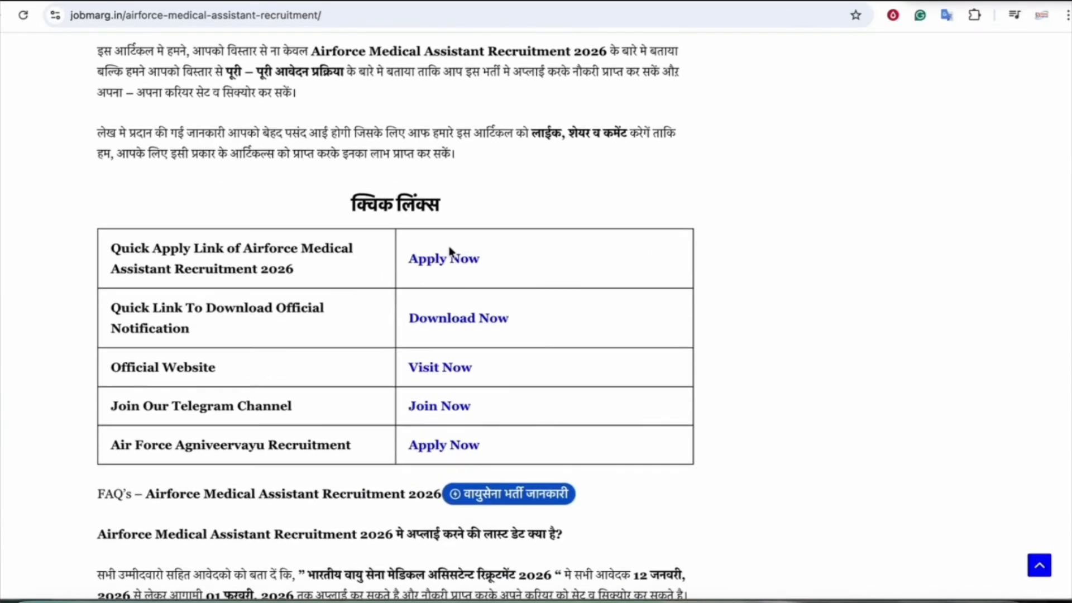
Open the IAF sign-in page, then skim the notification PDF's medical standards and fitness test sections
click(447, 263)
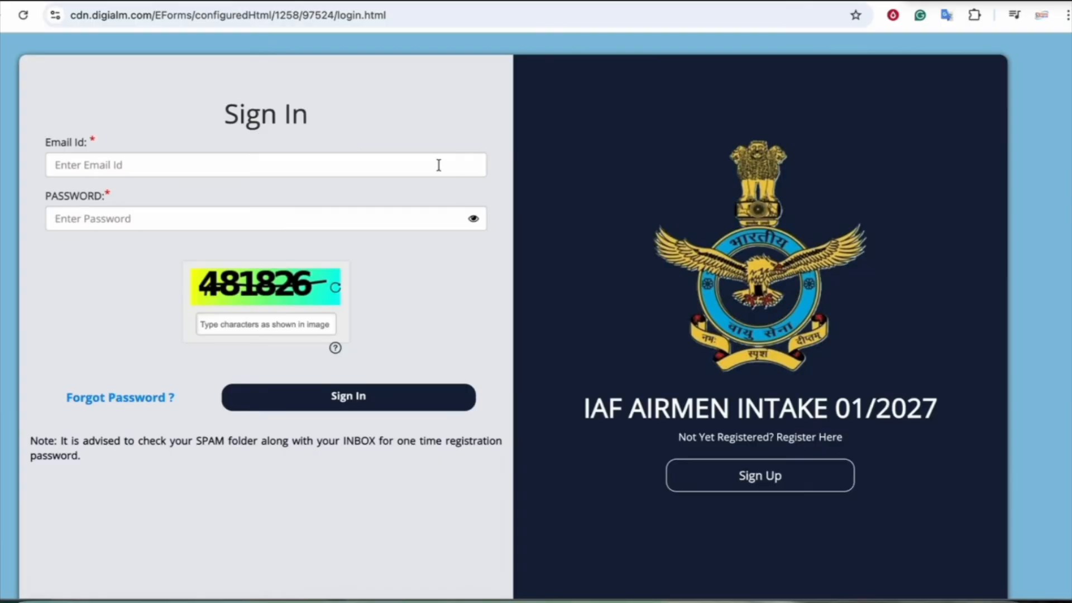
click(373, 1)
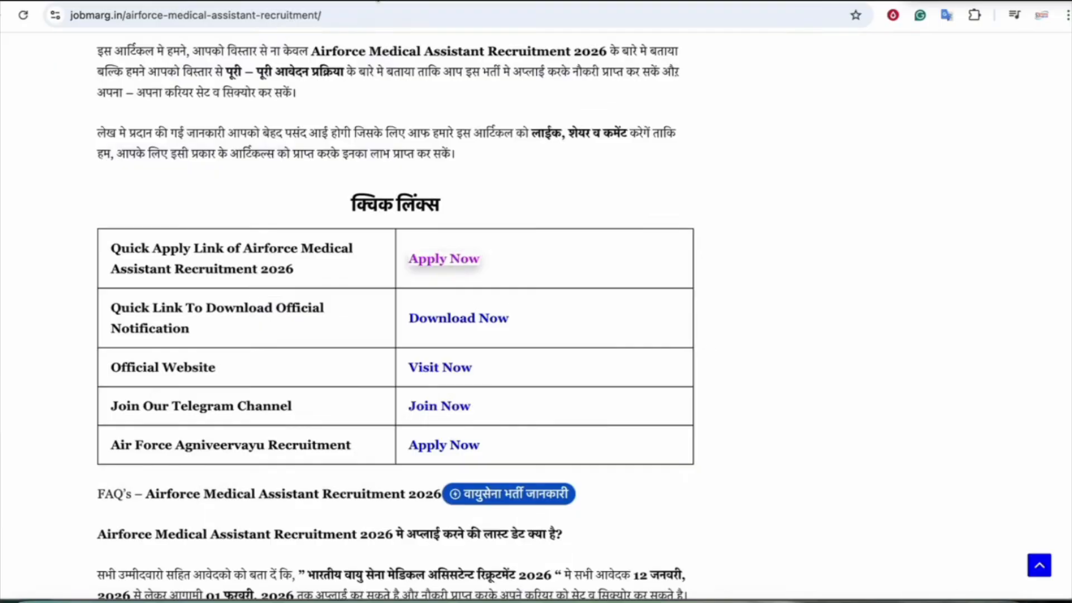
click(437, 324)
scroll(318, 360, up, 3)
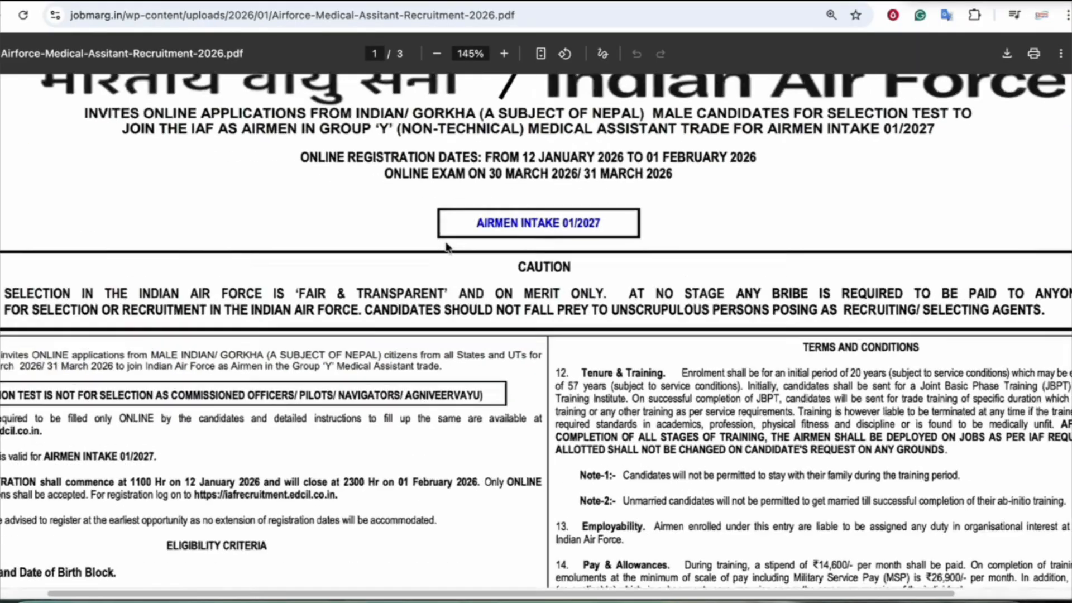
scroll(318, 360, left, 3)
scroll(318, 360, down, 15)
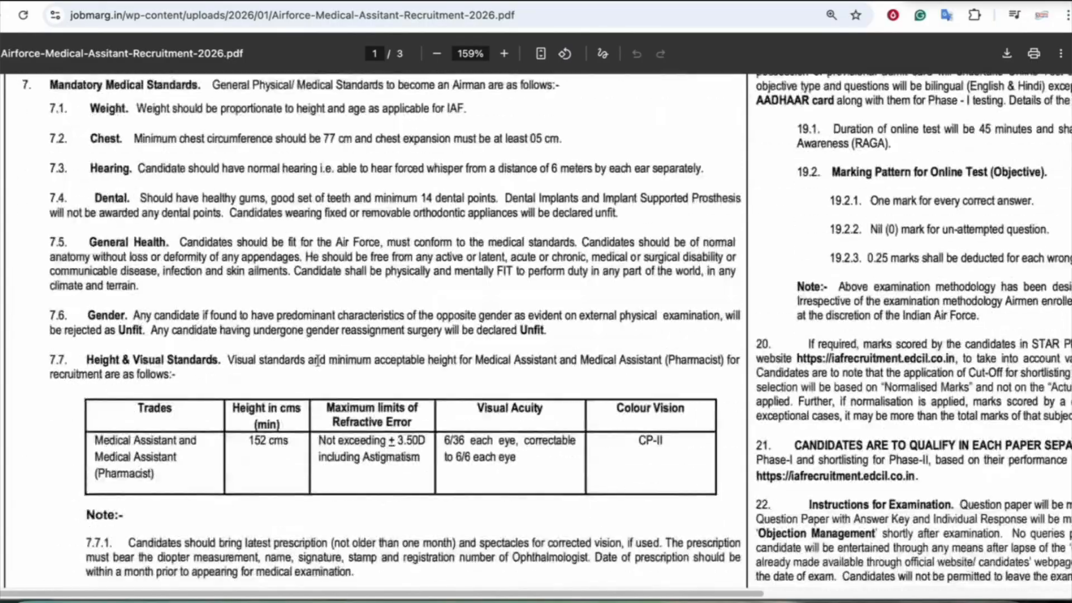
scroll(317, 360, down, 20)
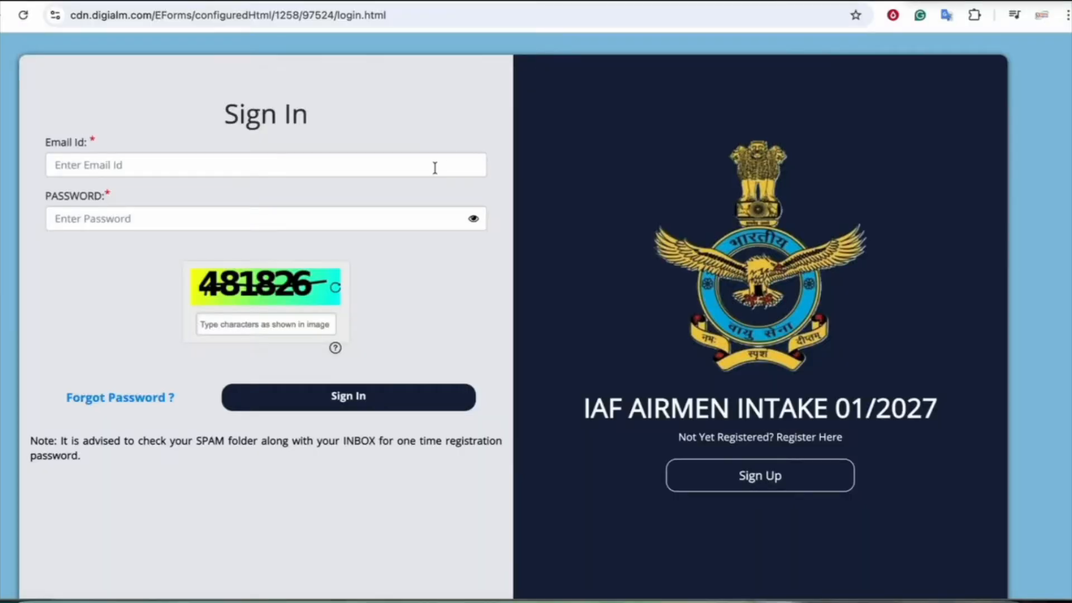
click(354, 115)
Open the new-applicant registration page and review its three registration options
click(762, 482)
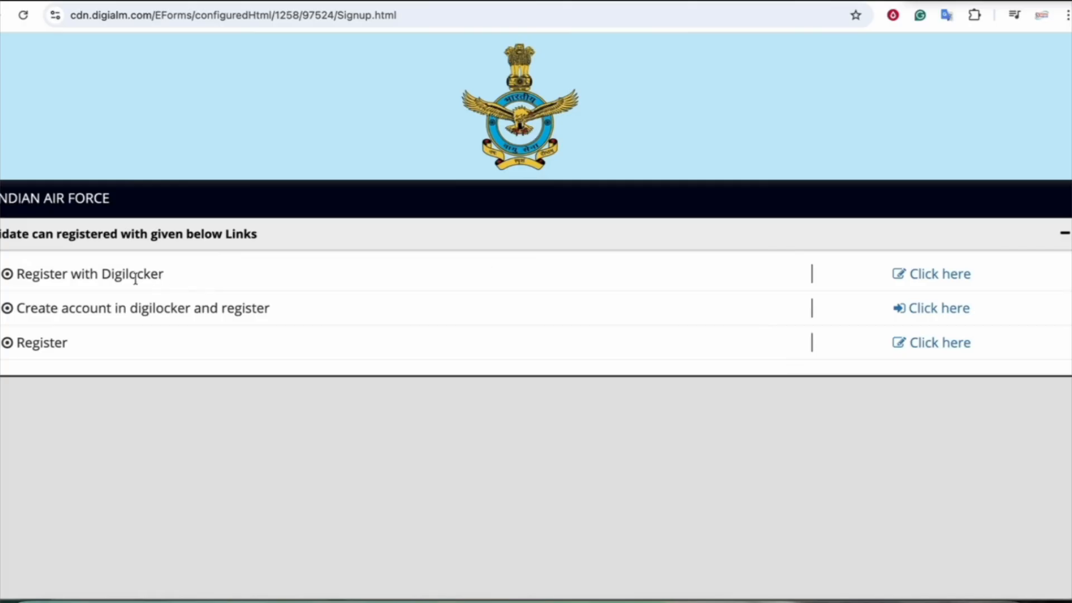
drag(89, 311, 241, 306)
drag(24, 342, 47, 340)
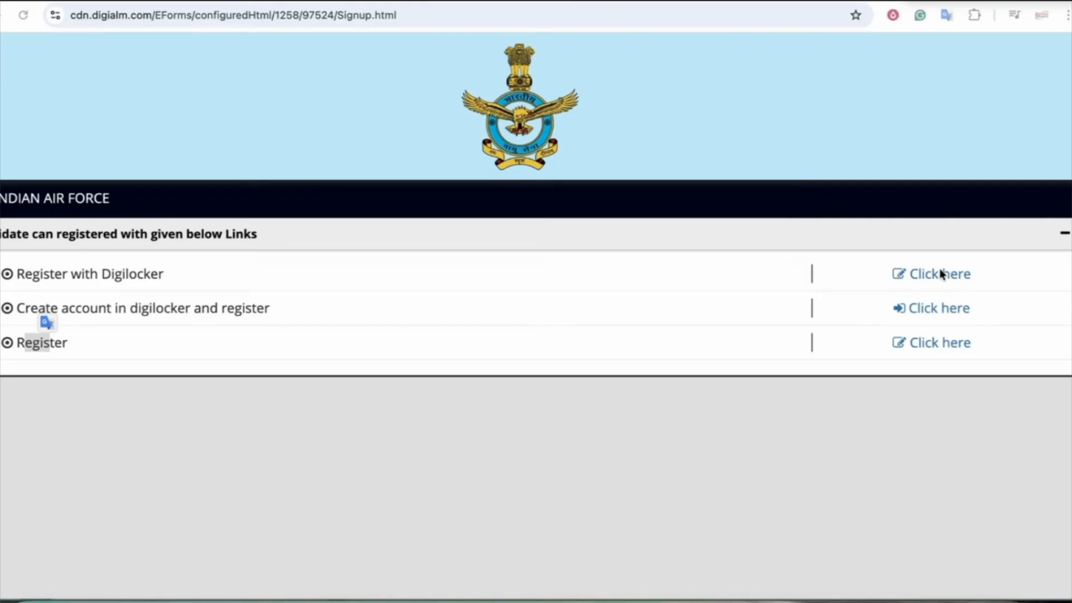
Preview the Register with DigiLocker and DigiLocker account creation pages, then return to the options list
click(928, 278)
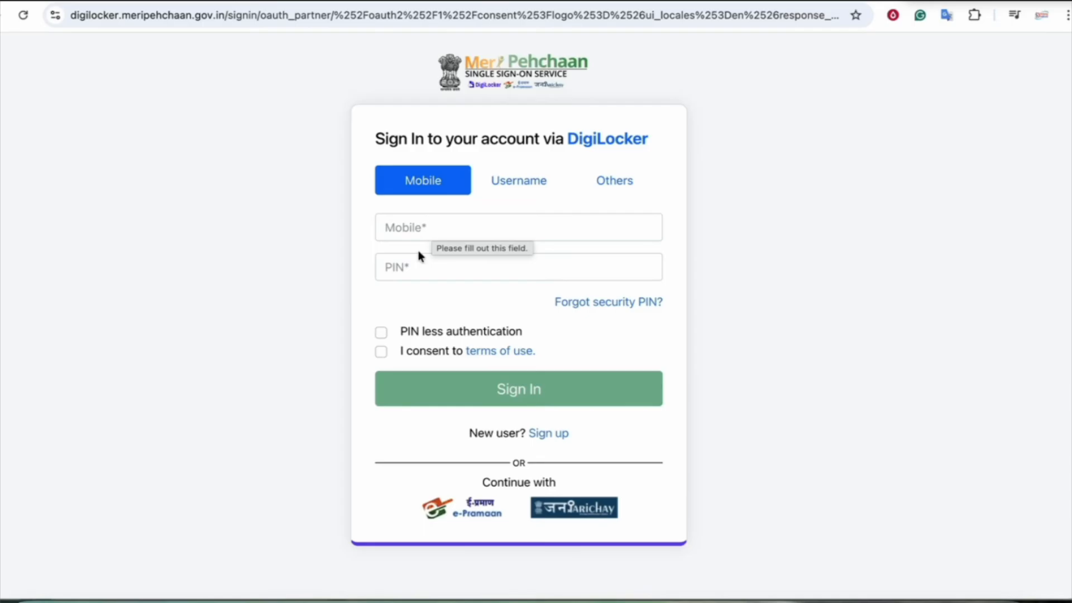
click(570, 2)
click(65, 311)
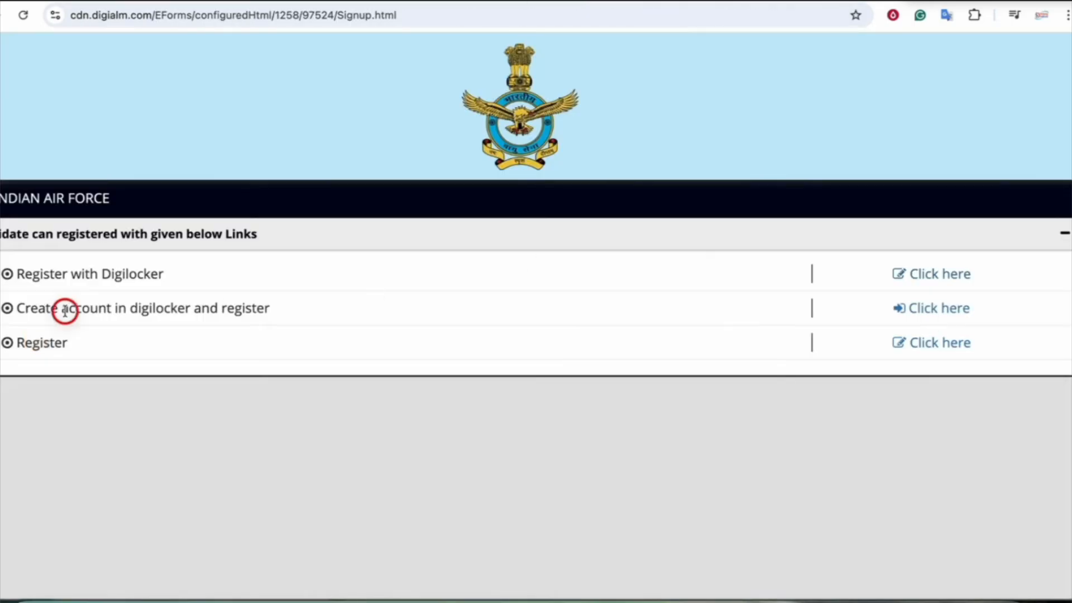
click(942, 309)
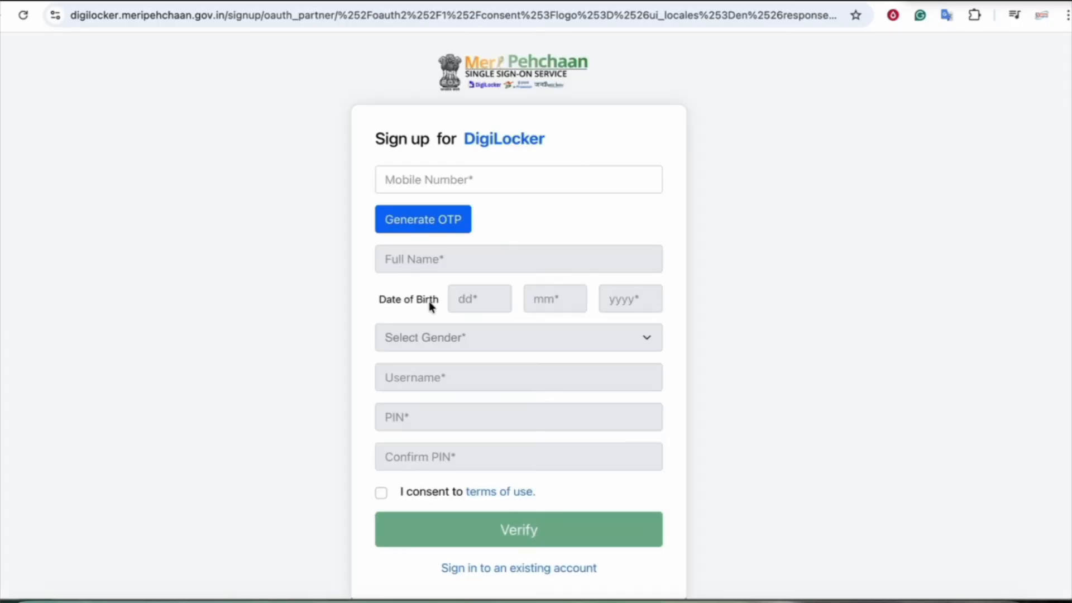
scroll(429, 301, down, 1)
click(593, 2)
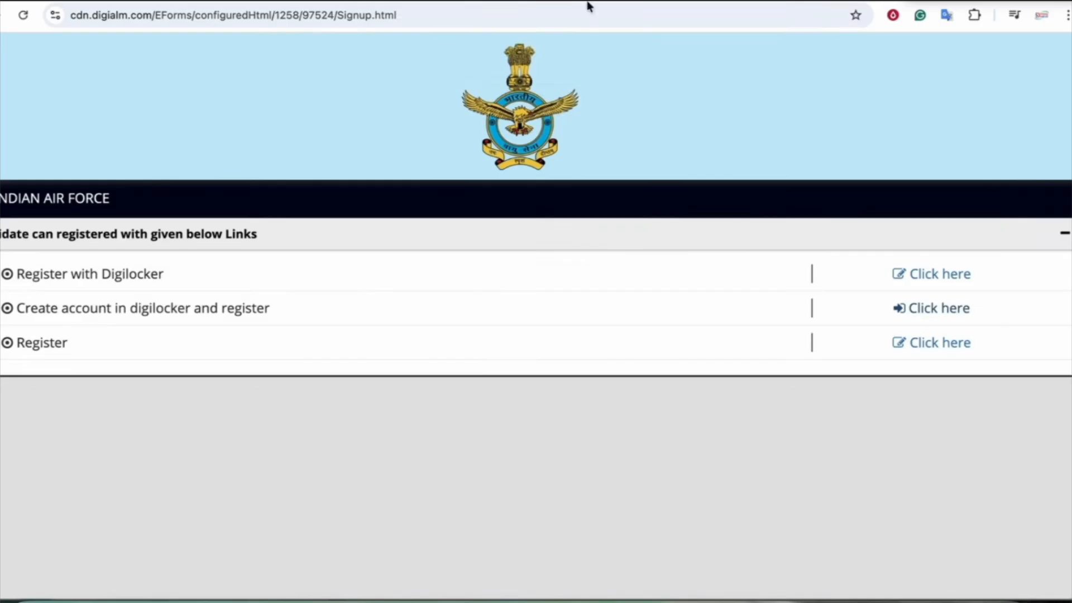
Open the plain Register sign-up form for IAF AIRMEN INTAKE 01/2027
click(951, 343)
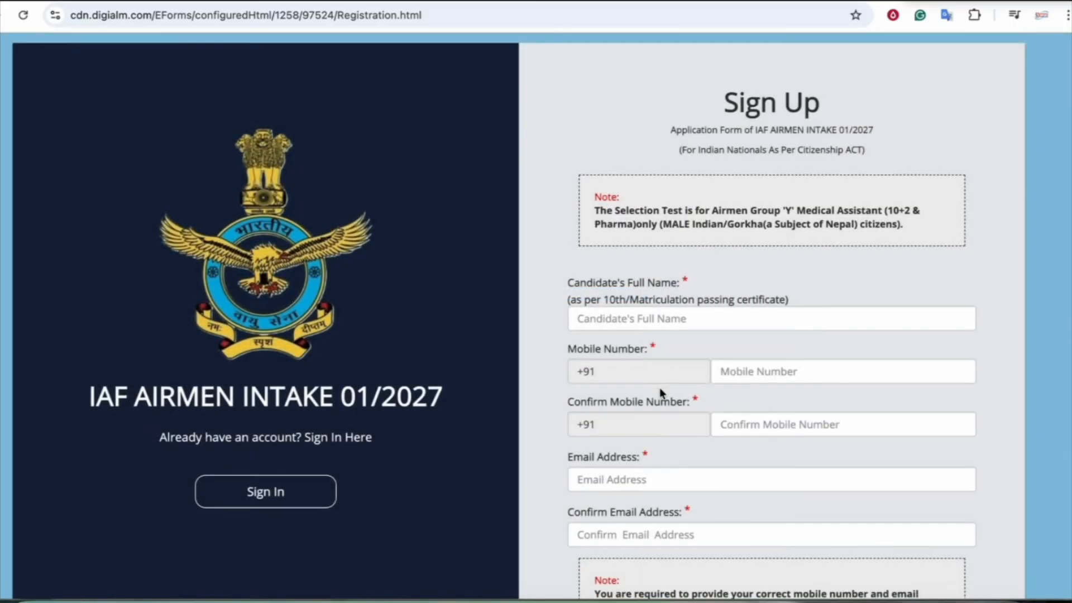
scroll(659, 387, down, 1)
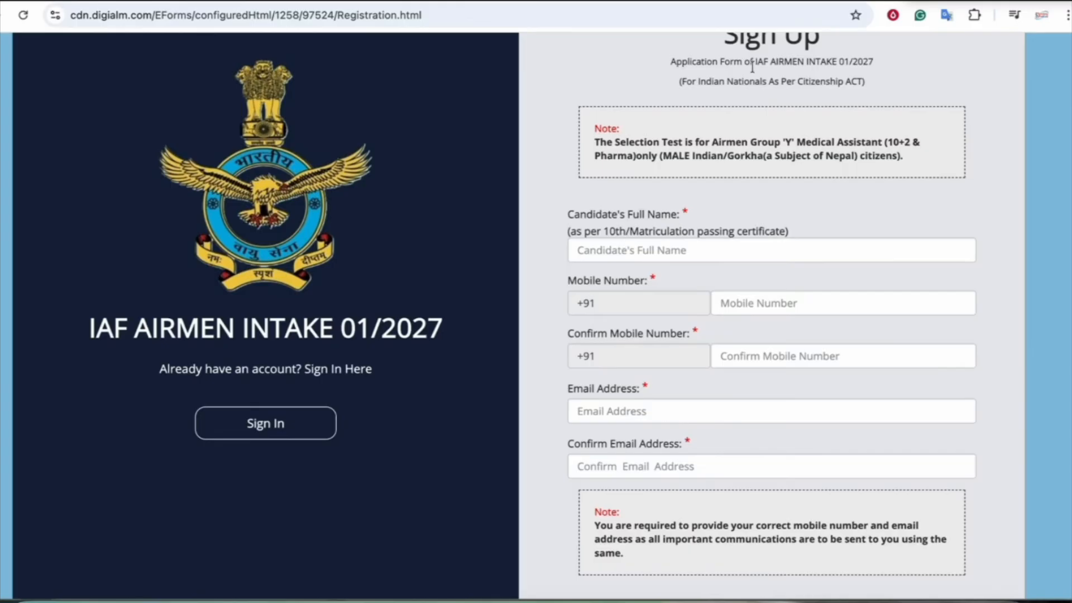
scroll(753, 65, up, 1)
drag(755, 91, 871, 92)
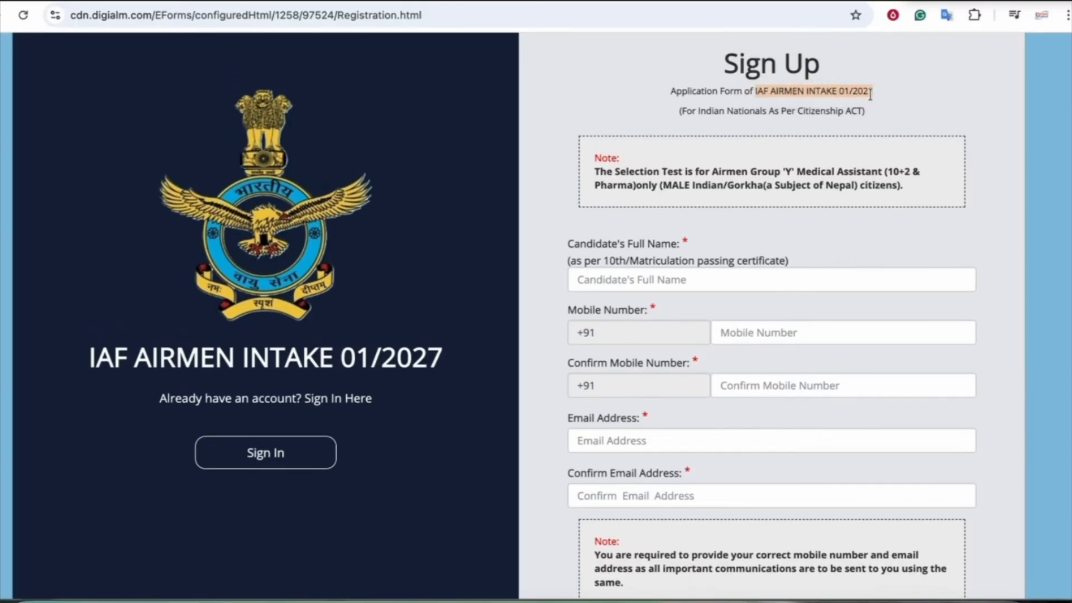
click(870, 93)
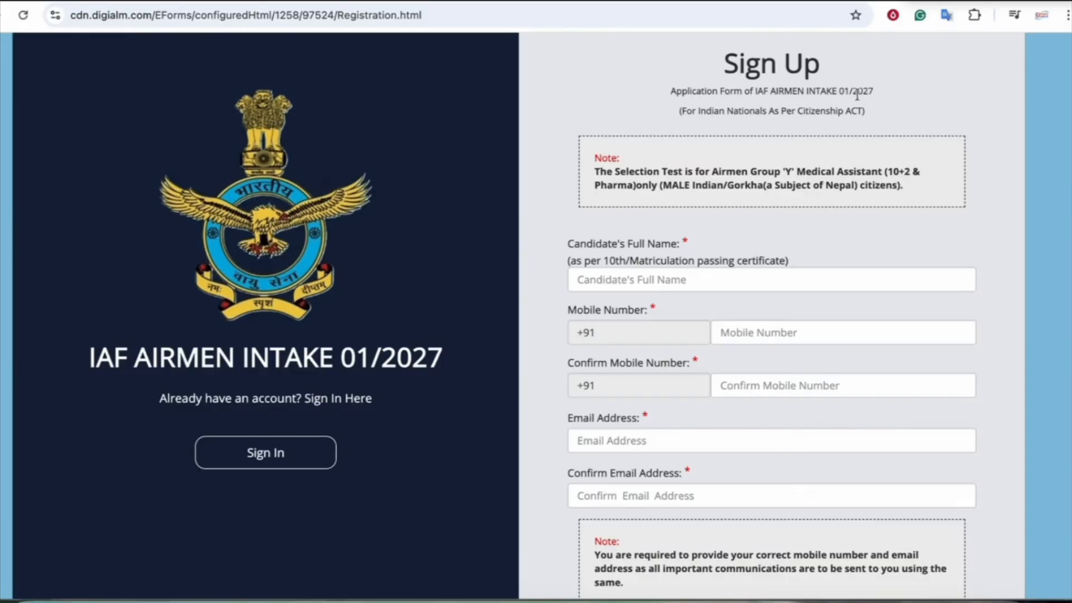
Fill in the full name, mobile and email fields with confirmations, and request an OTP
click(605, 277)
scroll(748, 265, down, 1)
click(752, 262)
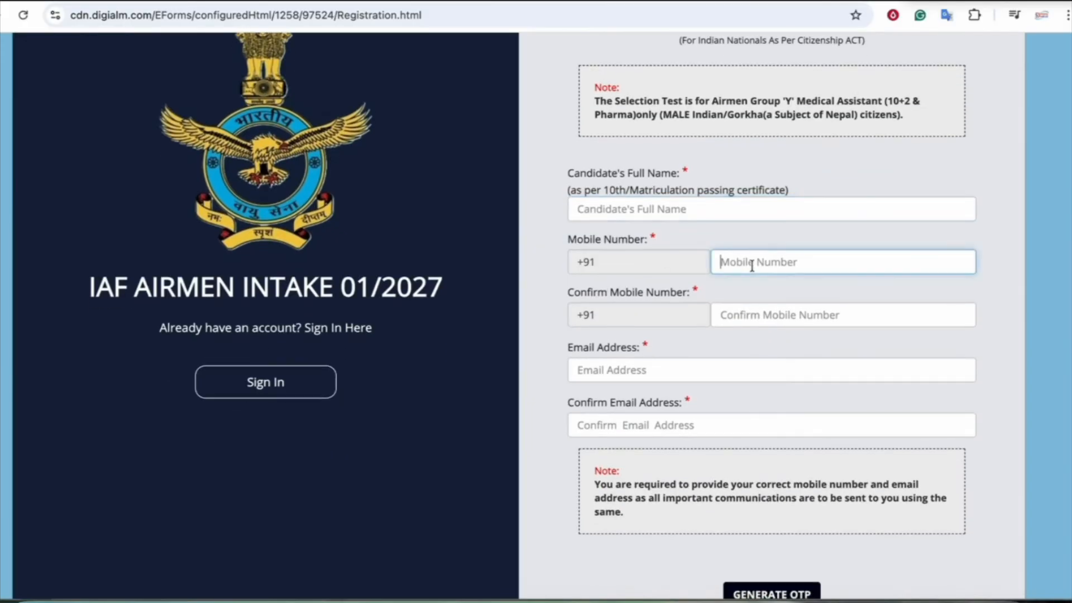
scroll(752, 267, down, 1)
click(752, 278)
scroll(751, 279, down, 1)
click(635, 289)
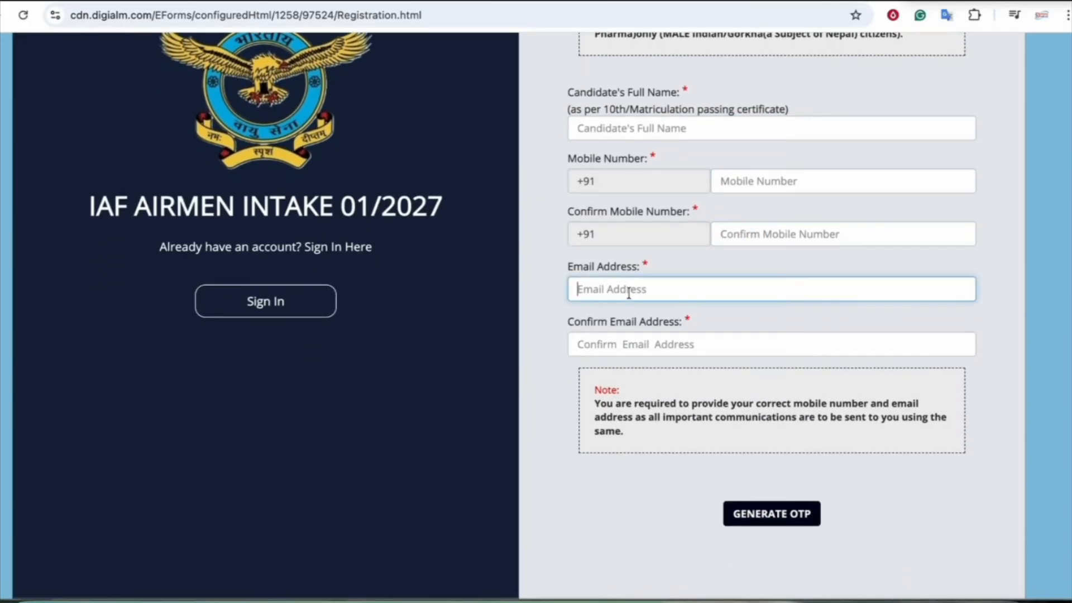
scroll(620, 304, down, 1)
click(619, 305)
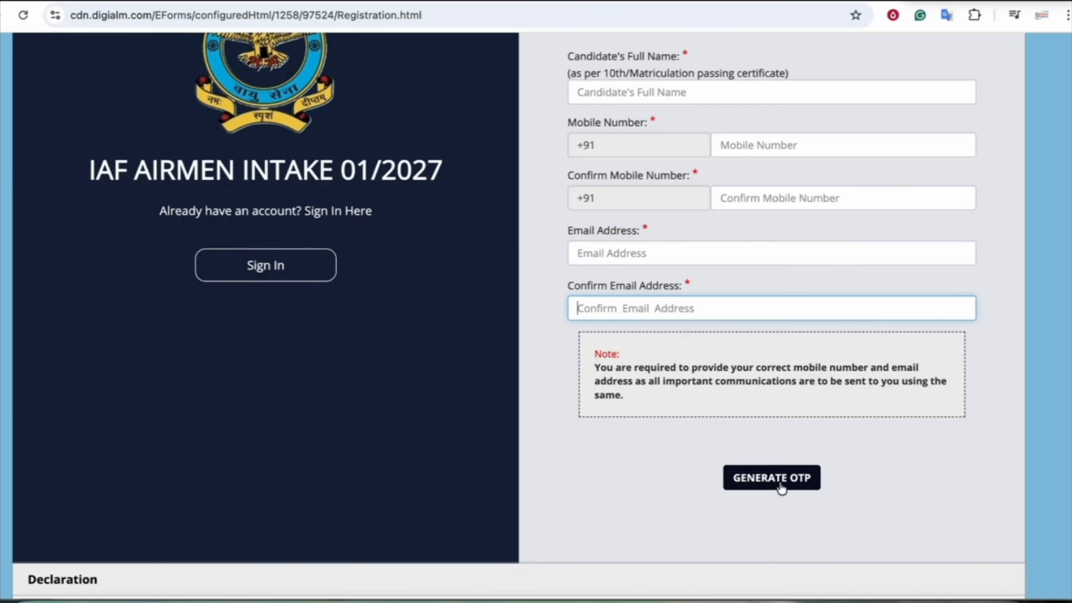
scroll(781, 487, down, 1)
click(772, 433)
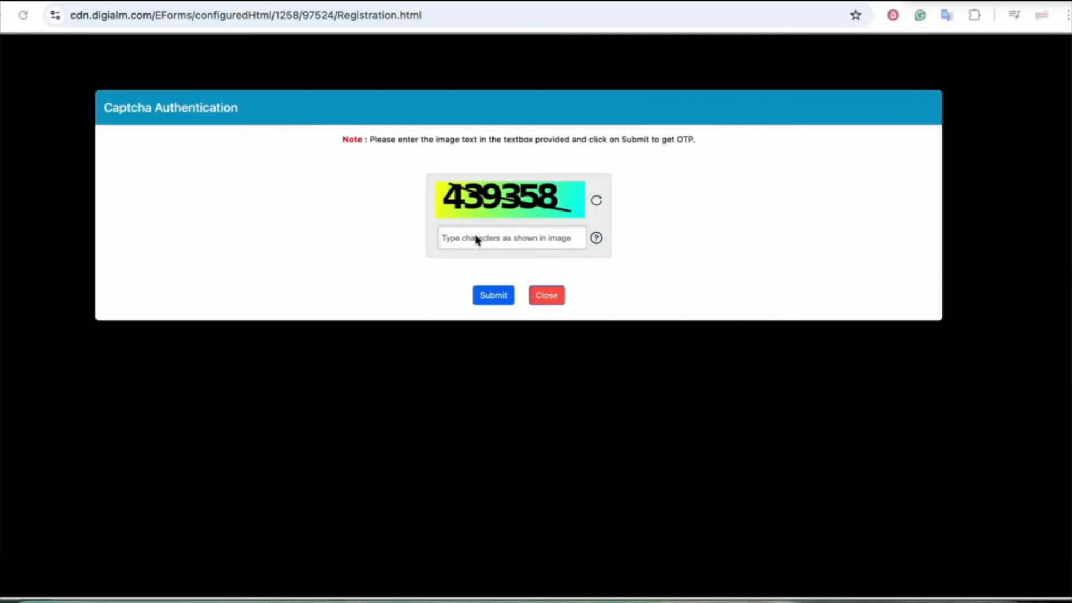
Submit captcha 439358 to send the OTPs and dismiss the OTP-sent notice
click(451, 237)
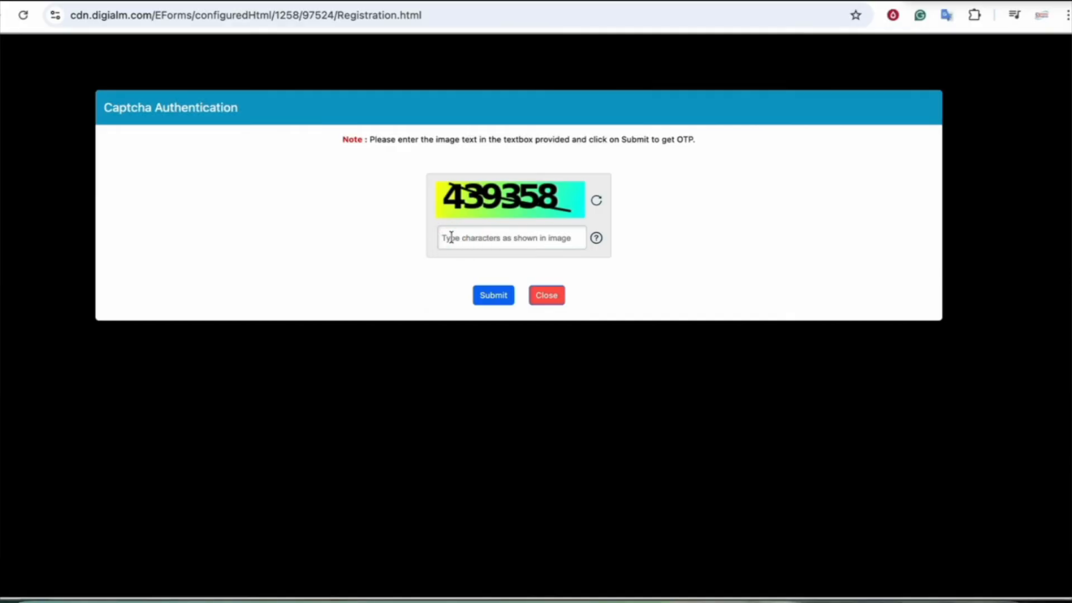
text(439358)
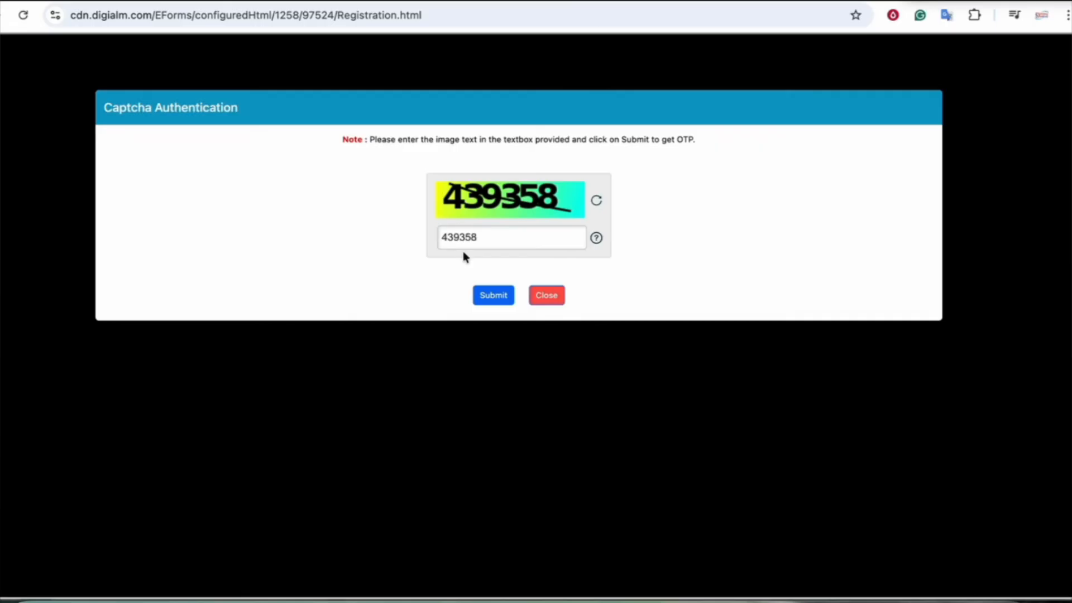
click(490, 296)
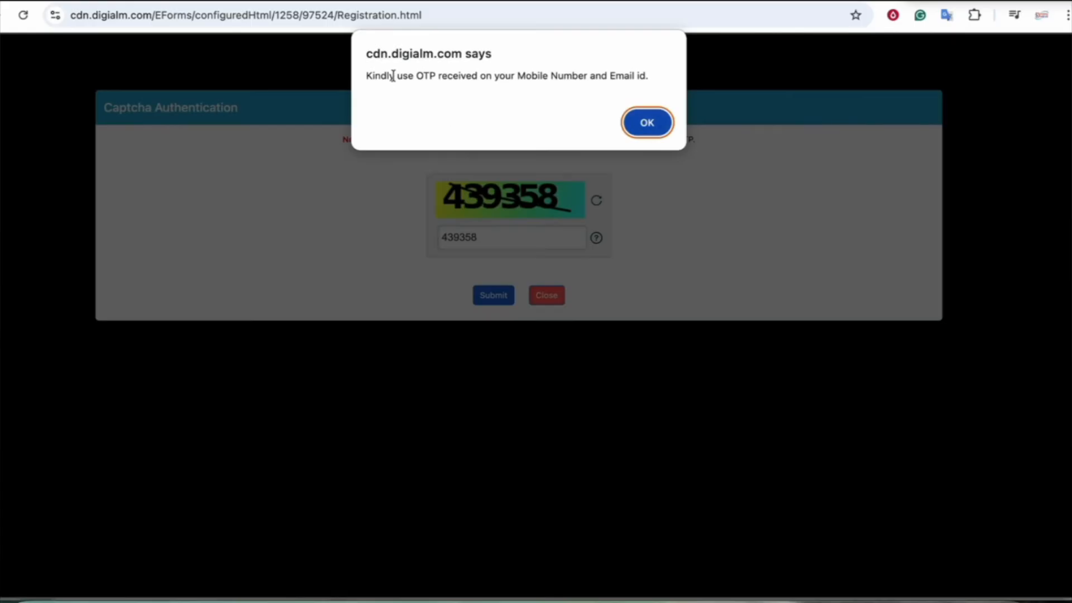
drag(390, 75, 461, 74)
click(463, 74)
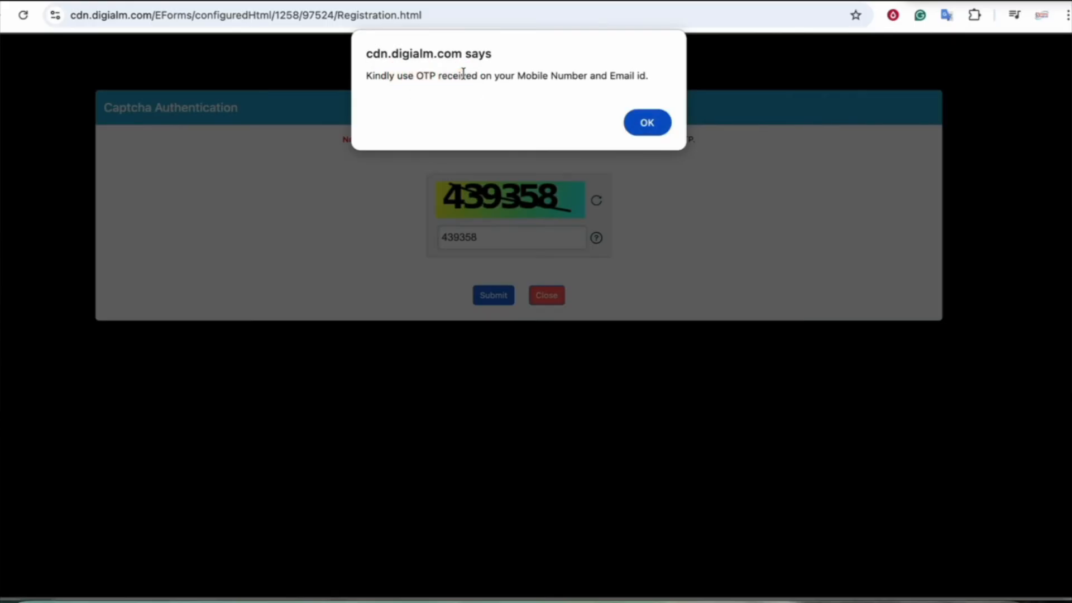
click(648, 123)
drag(631, 173, 695, 170)
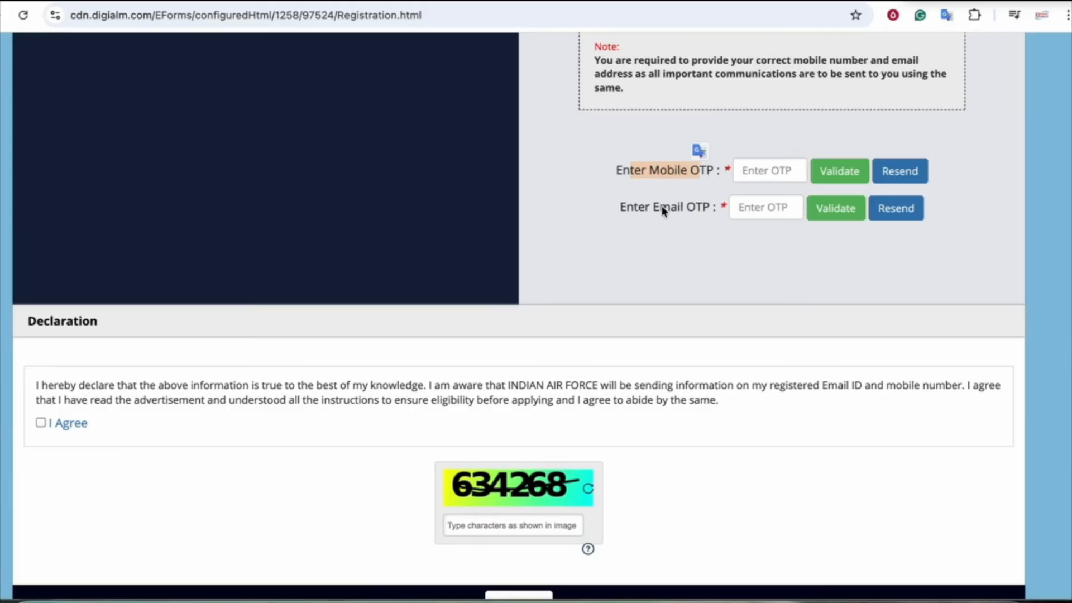
Enter the mobile and email OTPs received
drag(648, 208, 688, 211)
click(761, 168)
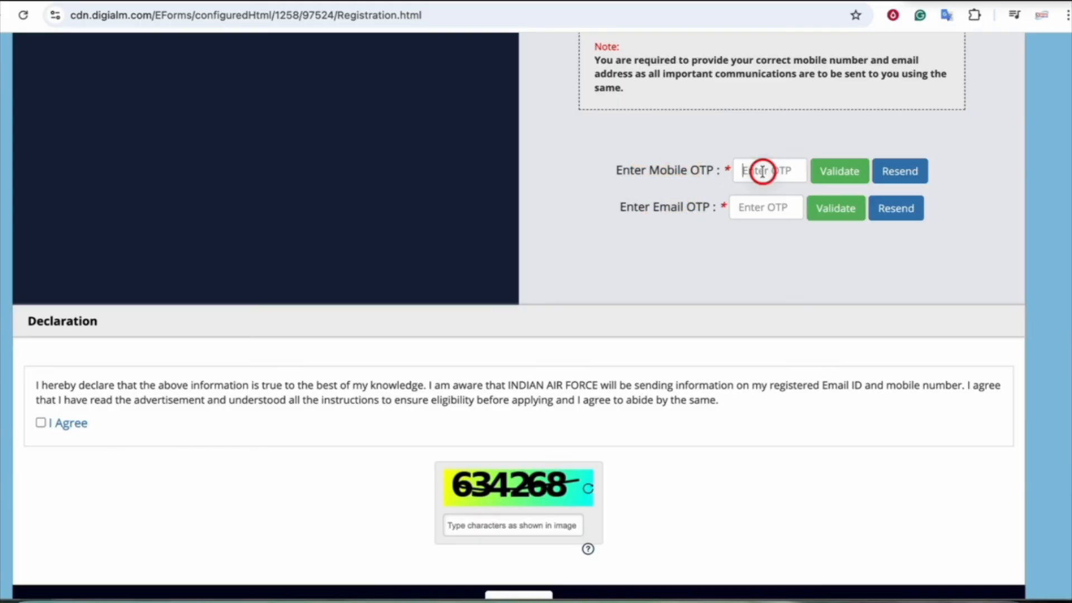
click(761, 206)
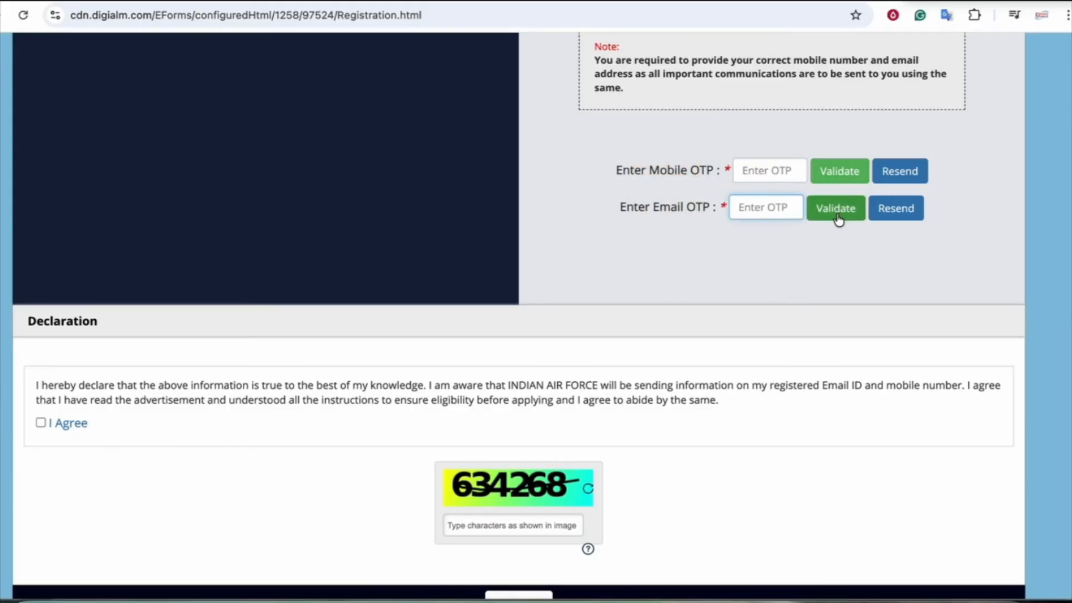
scroll(608, 323, down, 2)
Accept the declaration, reverify, confirm name, mobile and email are correct, and submit
click(41, 355)
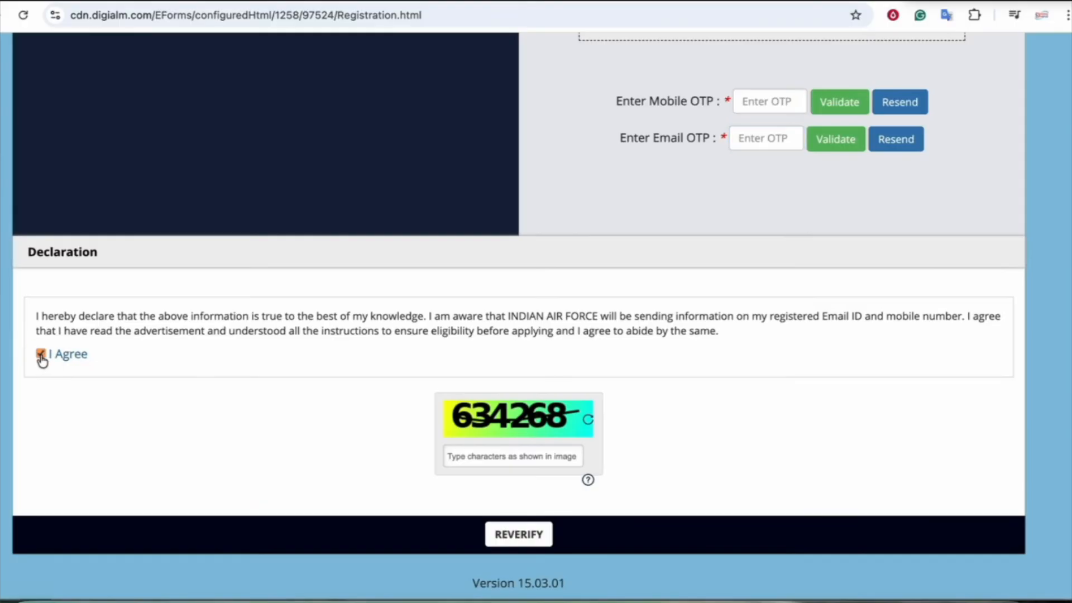
click(519, 534)
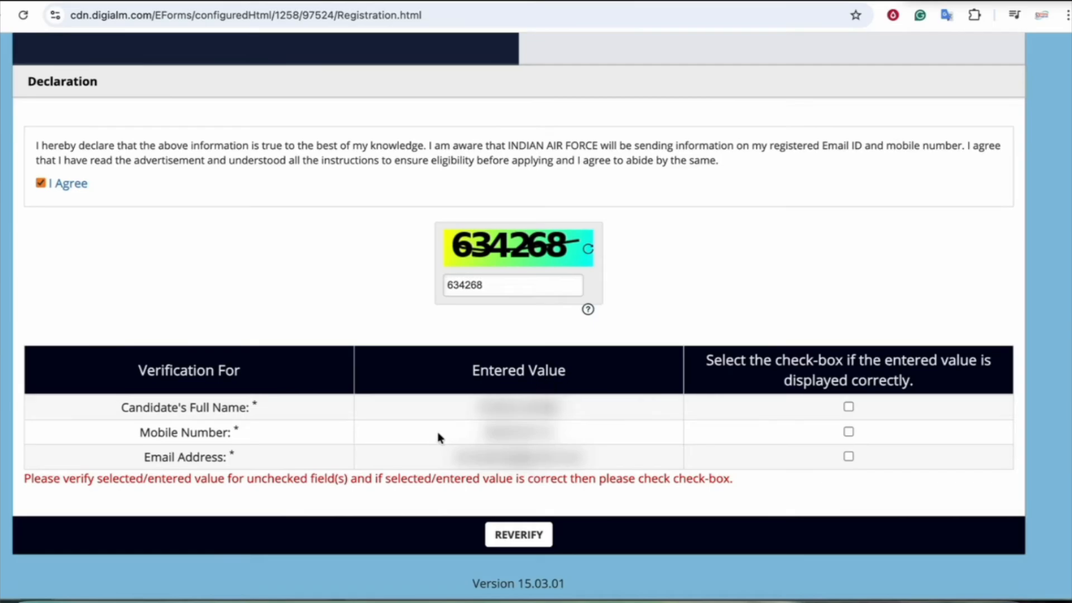
click(849, 407)
click(848, 432)
click(848, 456)
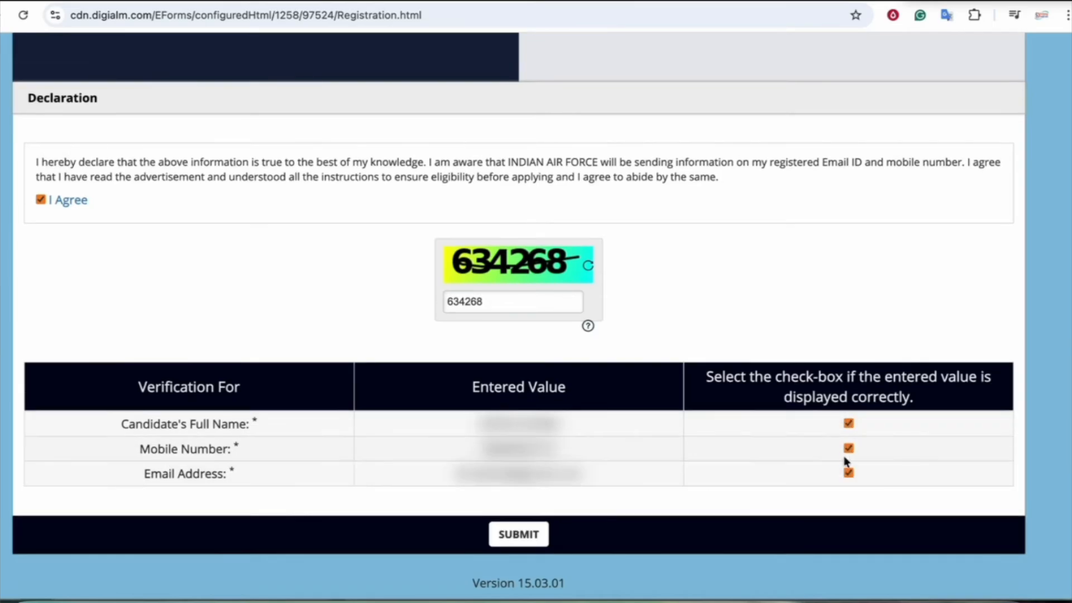
click(516, 537)
Agree to the Privacy Notice, confirm the final submission and close the success note
scroll(535, 338, down, 2)
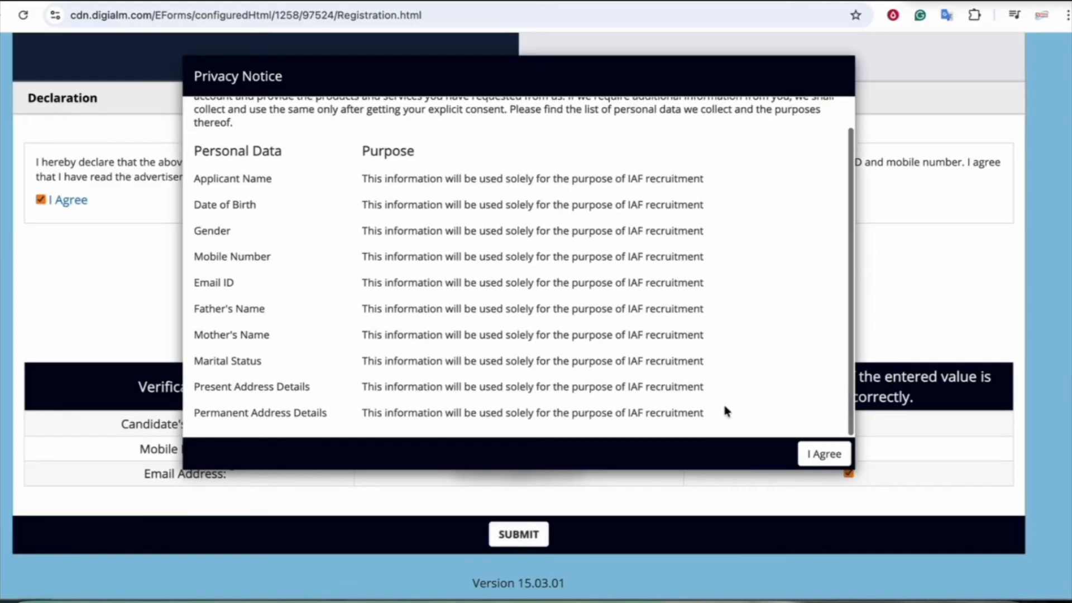
click(824, 454)
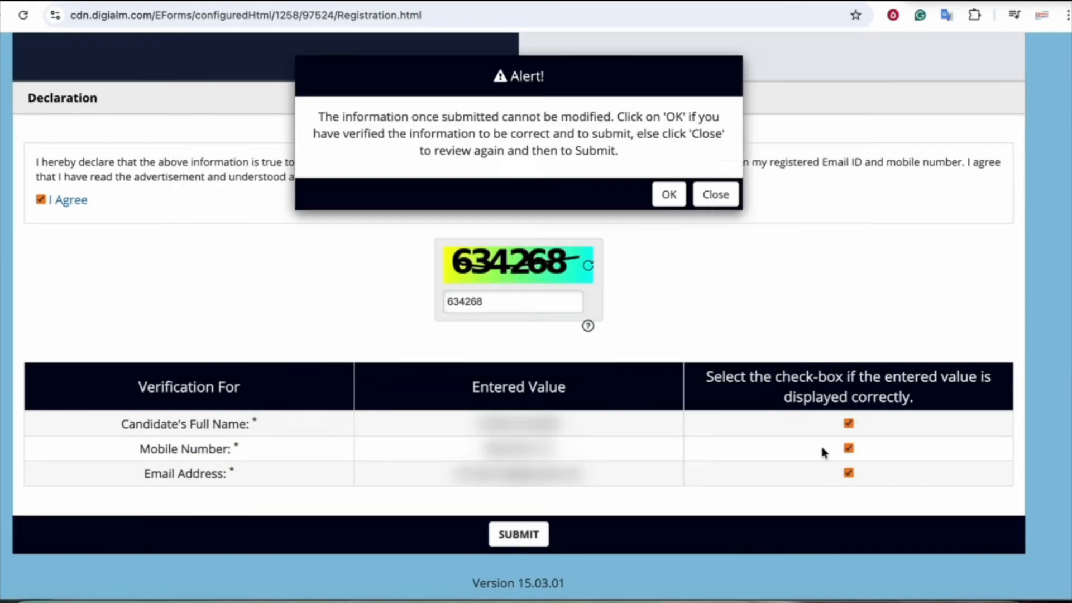
click(670, 197)
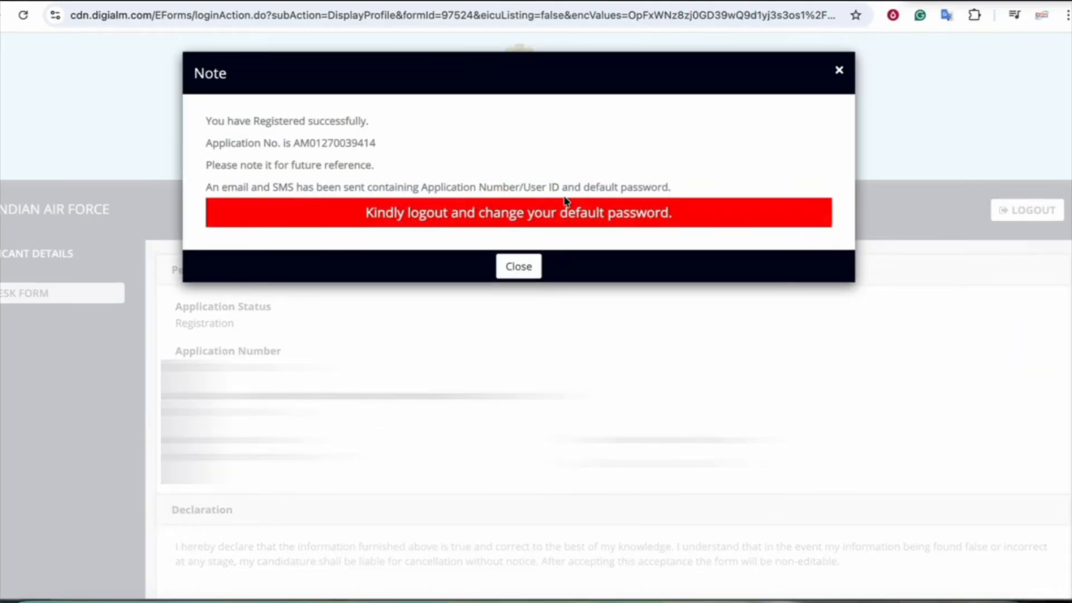
click(524, 271)
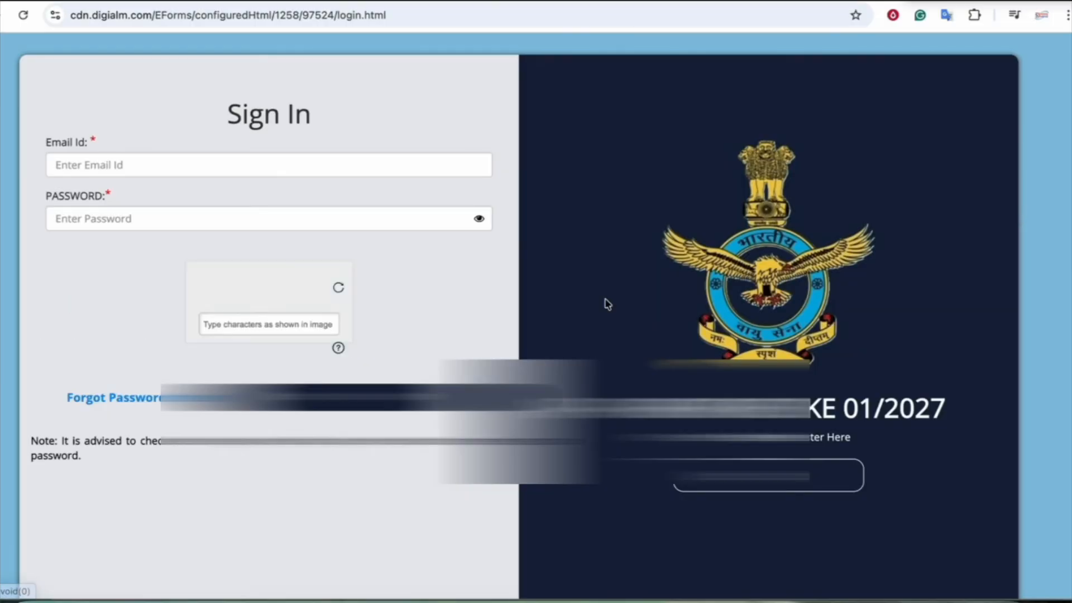
click(118, 171)
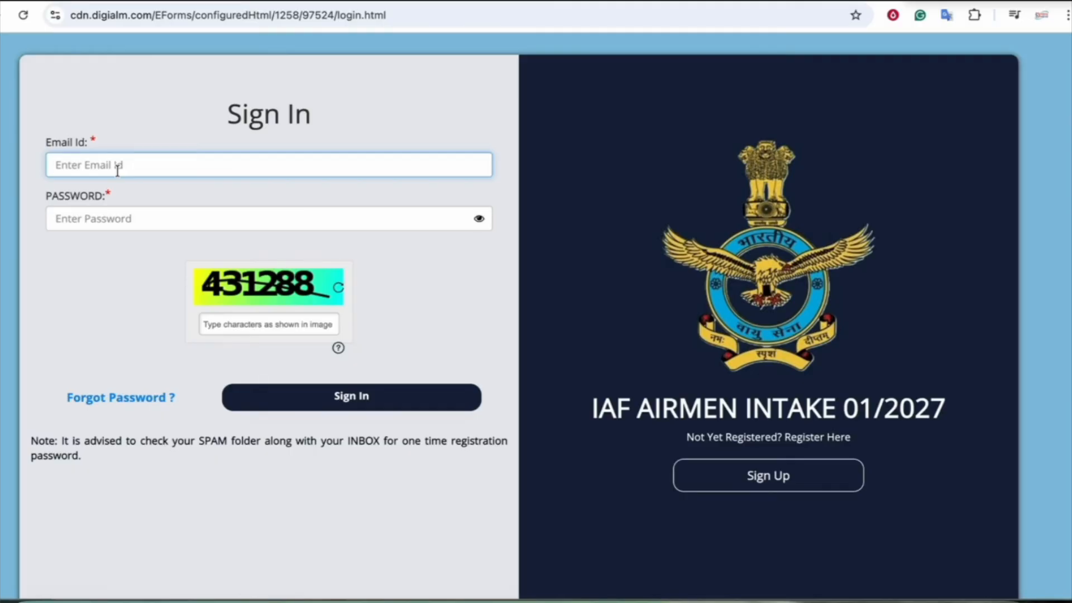
click(96, 223)
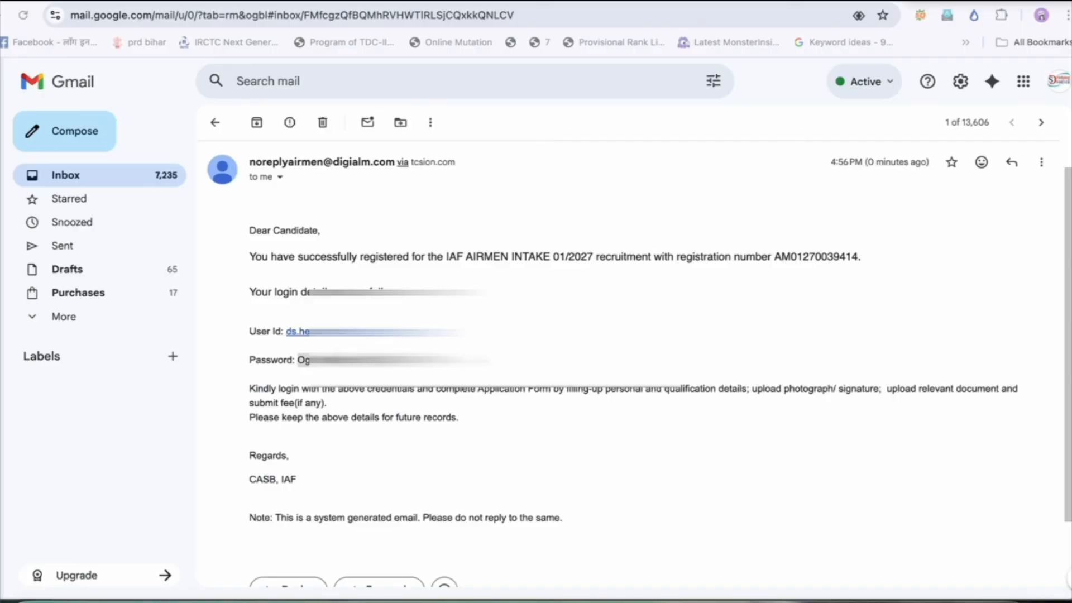
Read the user id, password and registration number in the IAF registration email
click(246, 333)
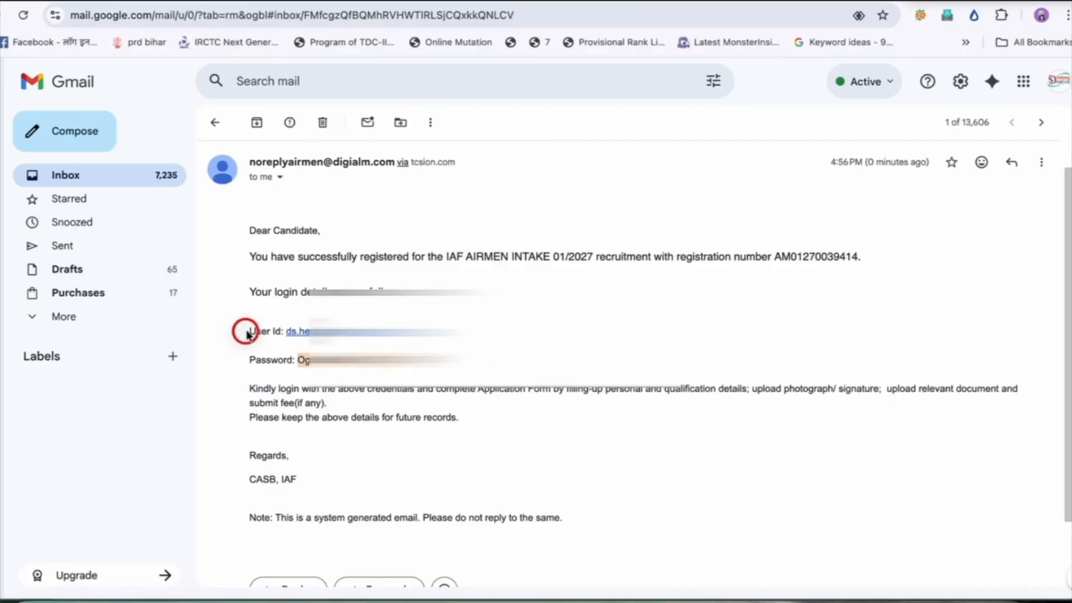
click(251, 361)
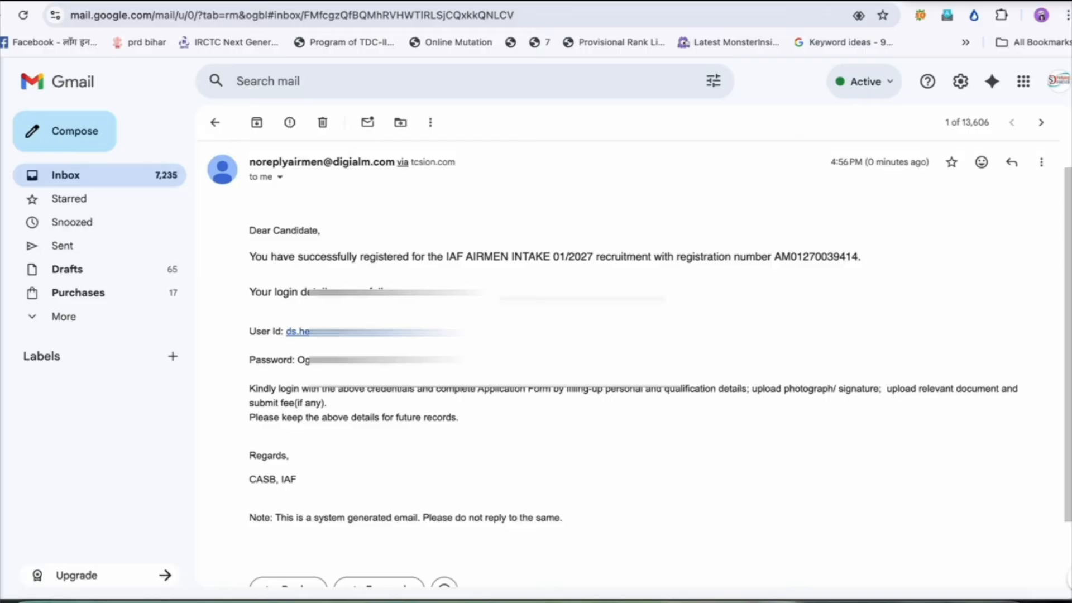
drag(684, 258, 763, 256)
click(762, 257)
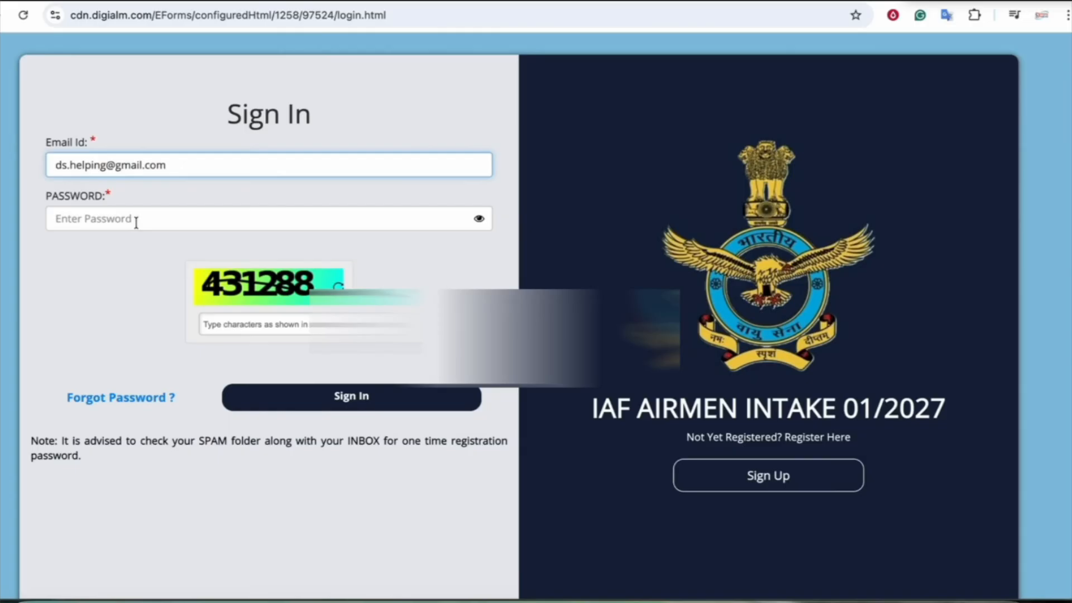
Sign in with the pasted emailed password and captcha 431288
click(136, 222)
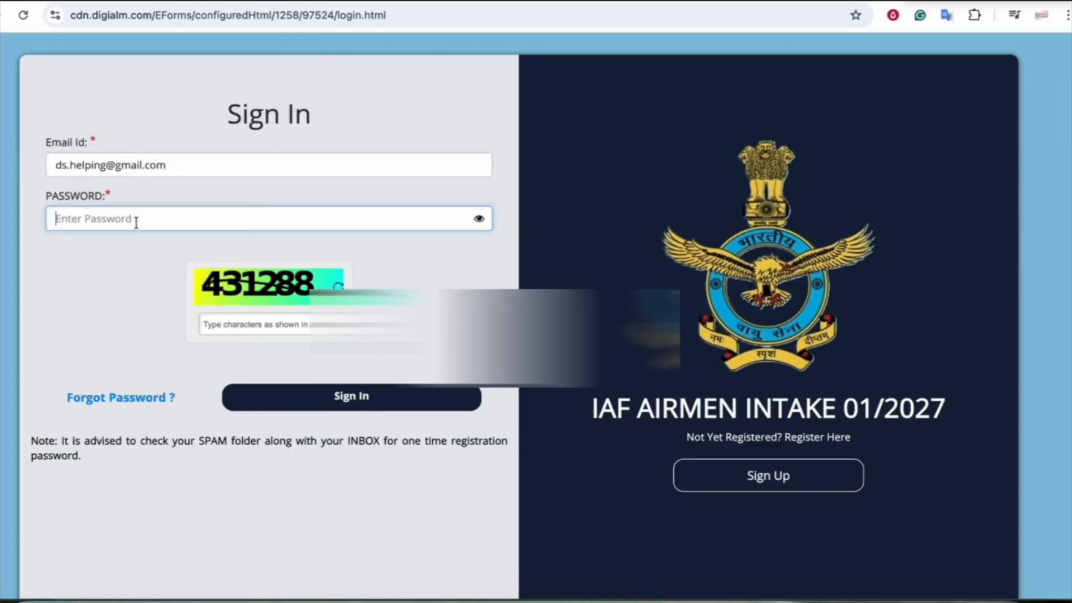
key(ctrl+v)
click(222, 328)
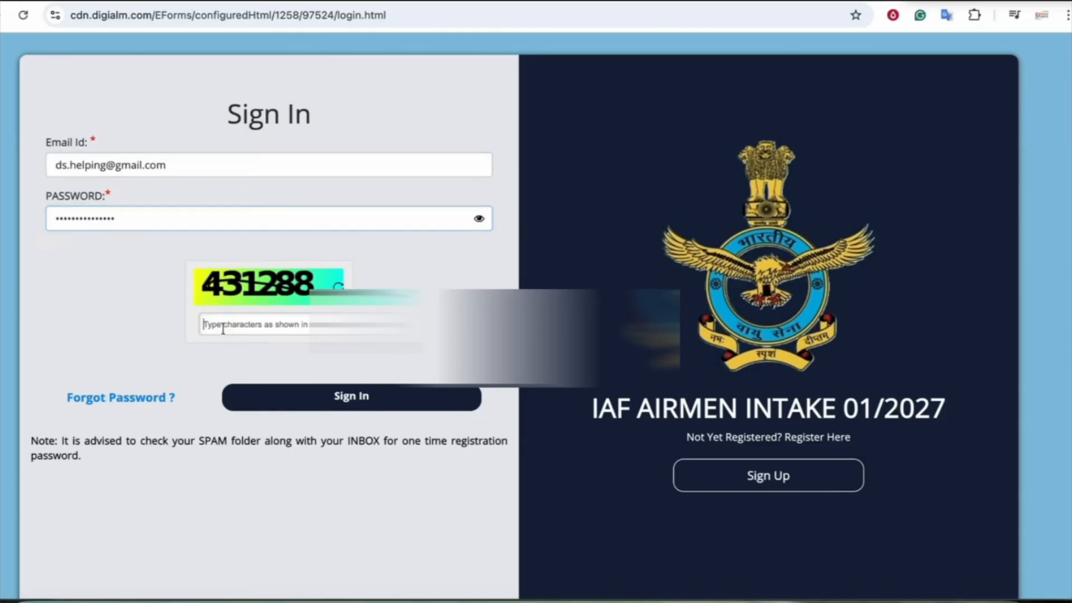
text(4312)
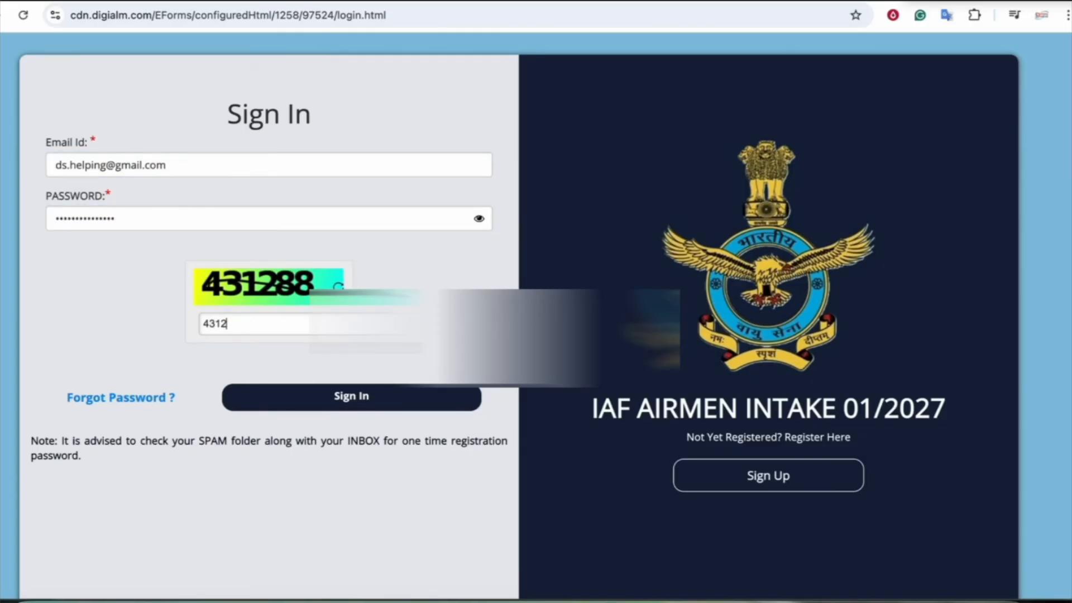
text(88)
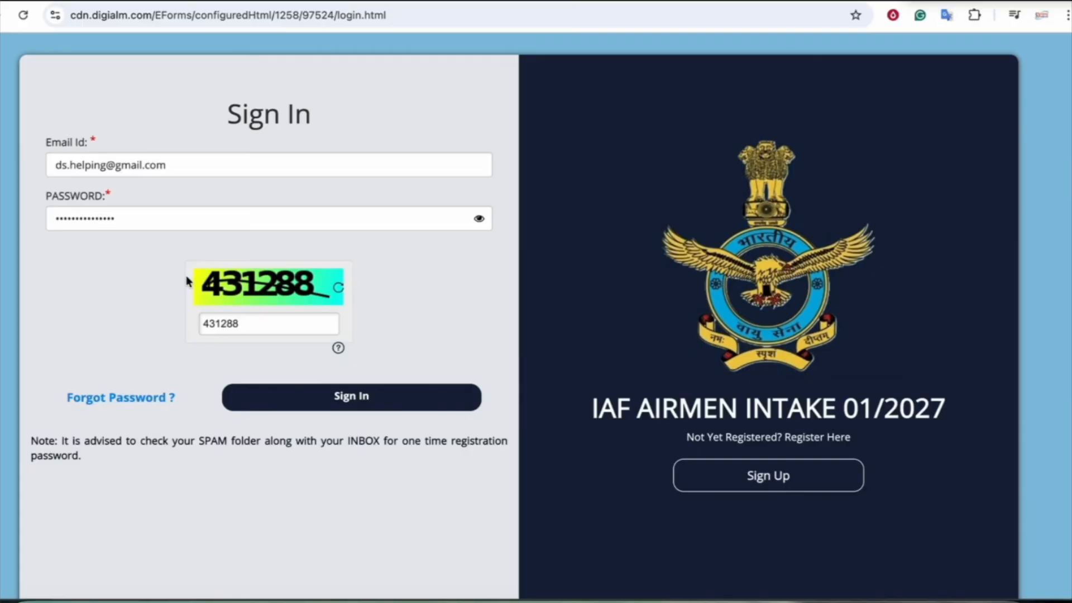
click(333, 401)
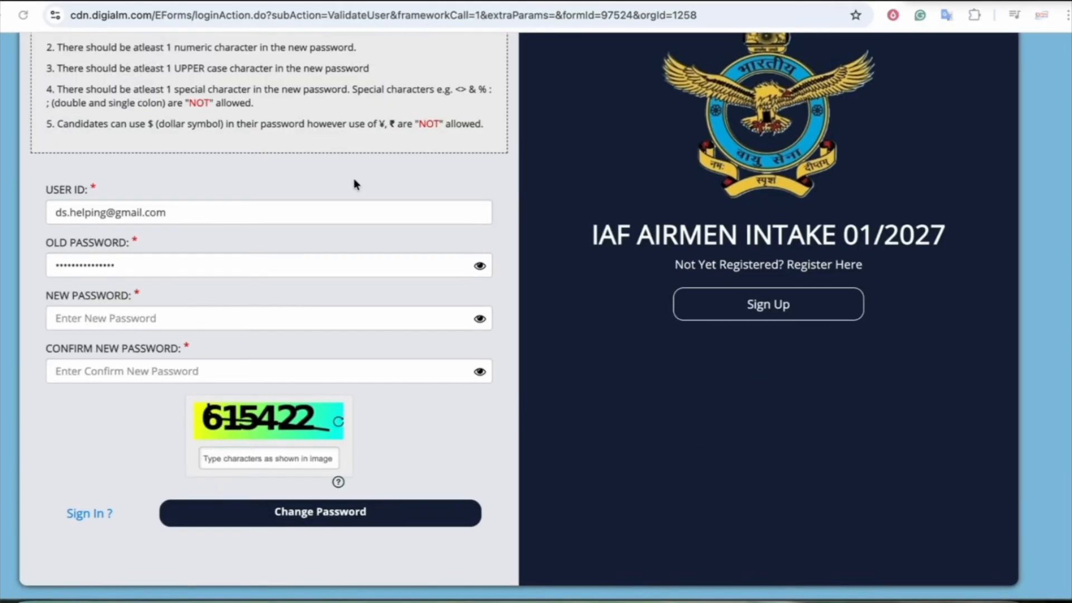
scroll(354, 179, up, 3)
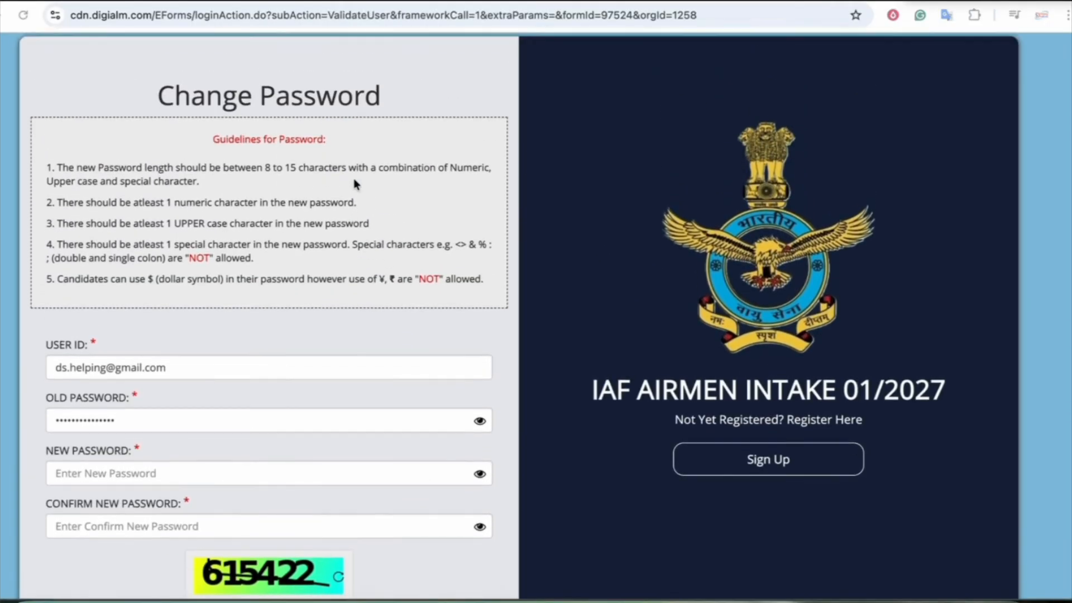
Enter the new password in both fields, fill in the captcha, and submit the password change
scroll(354, 179, down, 2)
scroll(353, 178, down, 2)
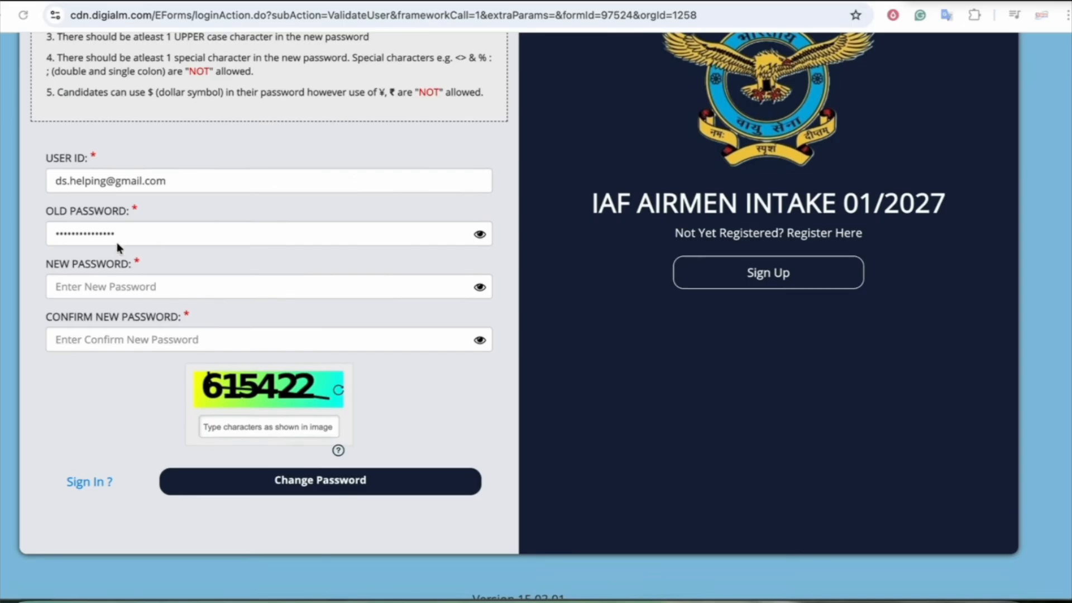
click(87, 287)
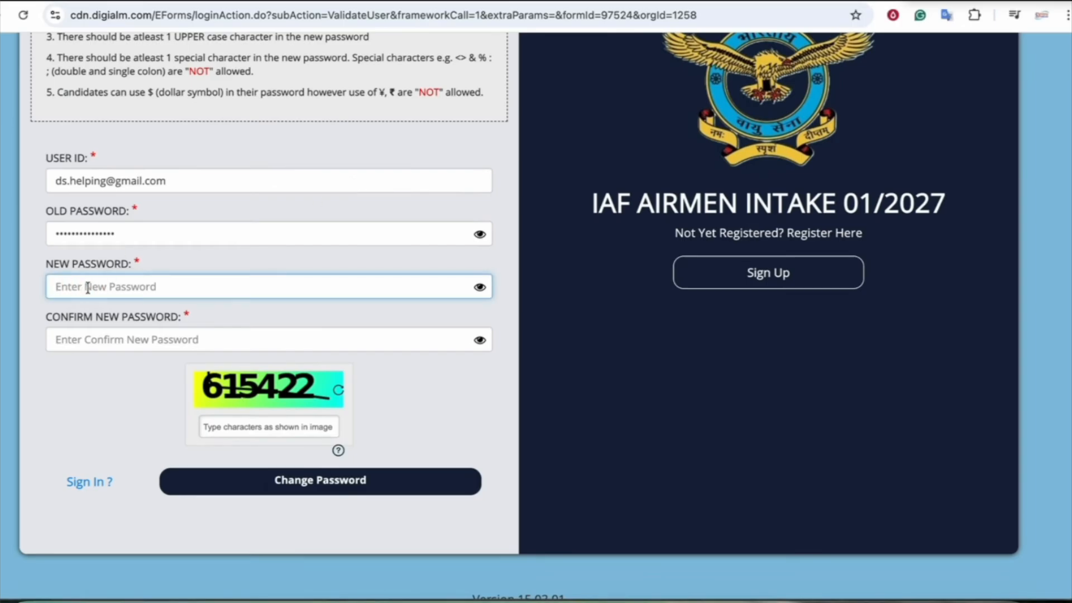
text(••••••••)
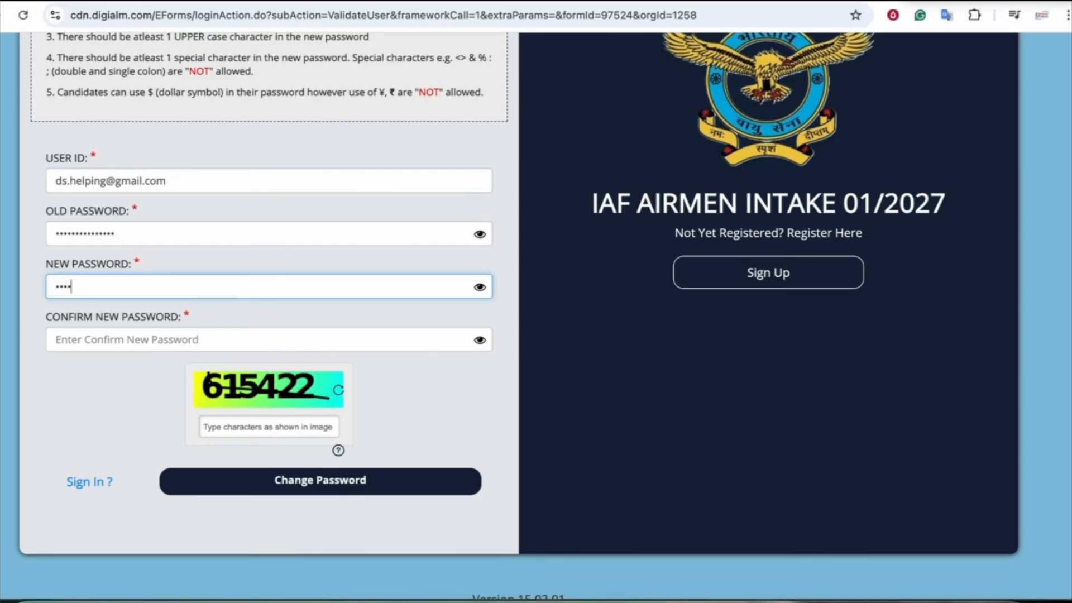
key(Tab)
text(•••)
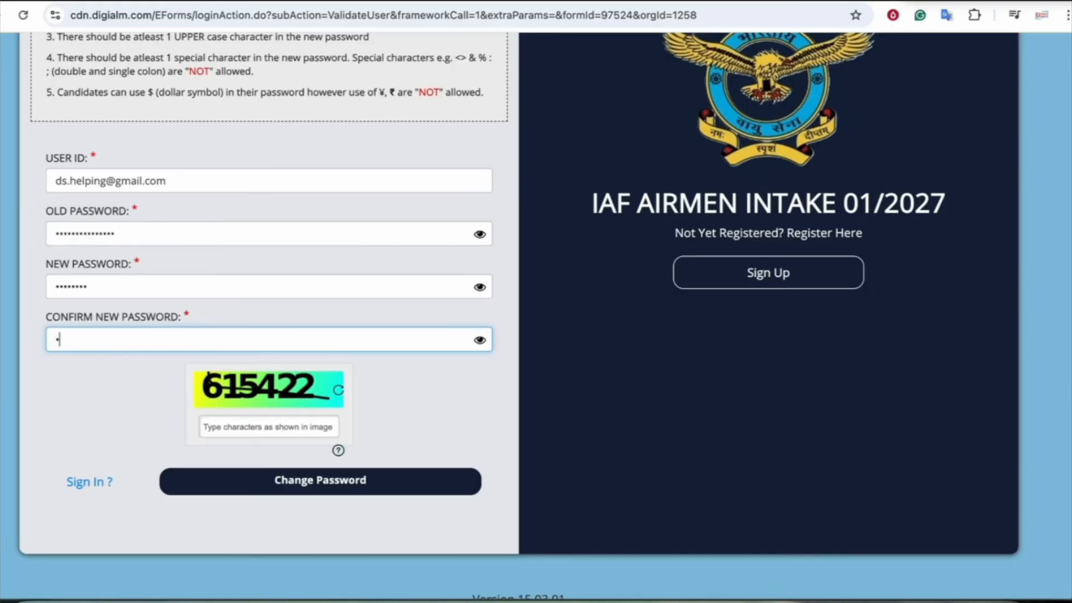
text(•••••)
click(223, 428)
text(615422)
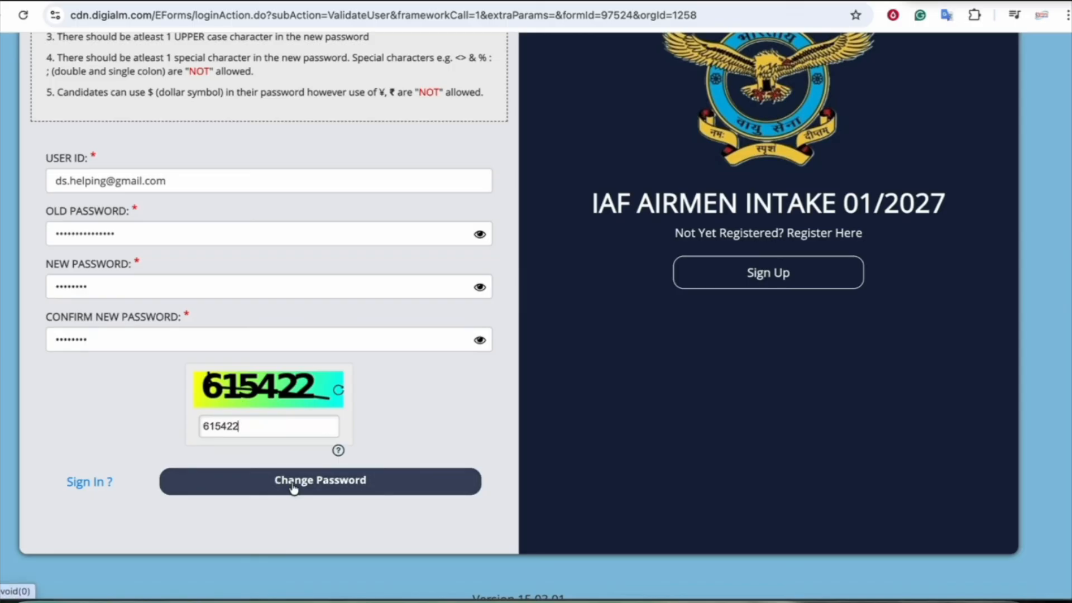
drag(54, 213, 99, 212)
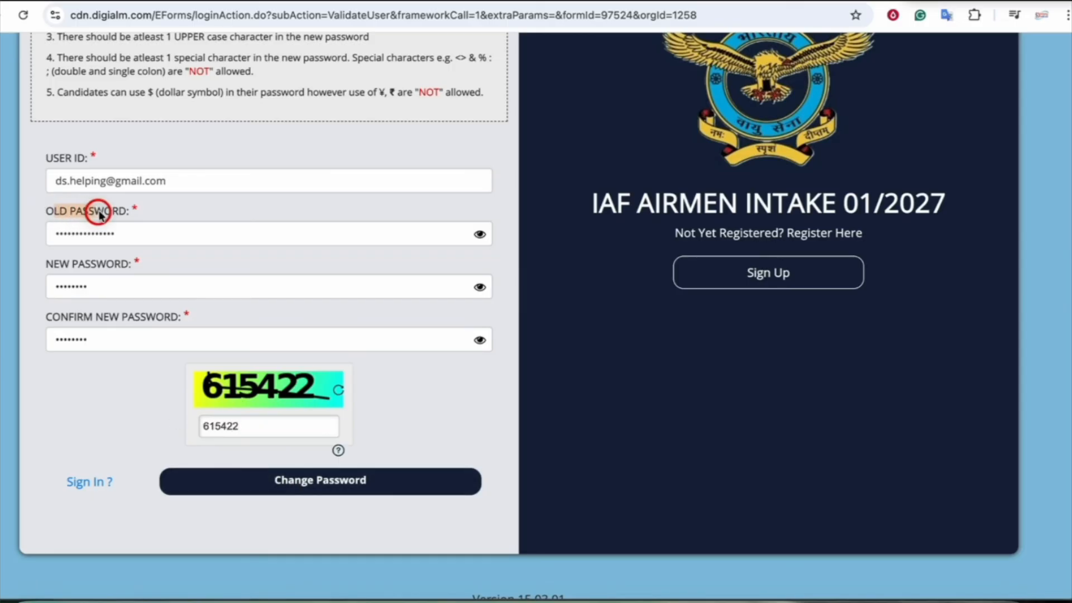
click(105, 233)
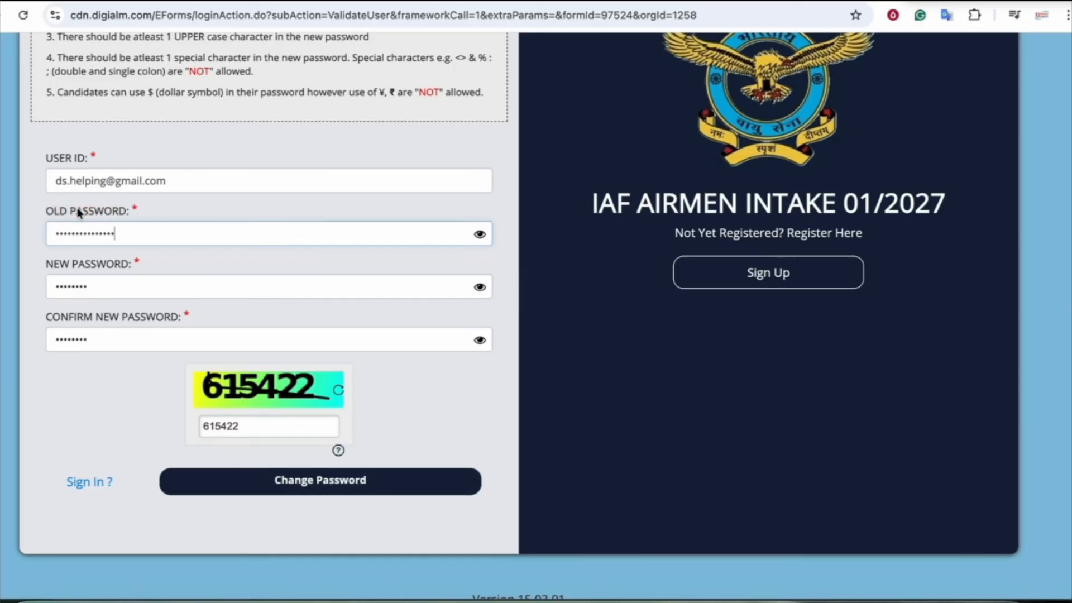
click(128, 289)
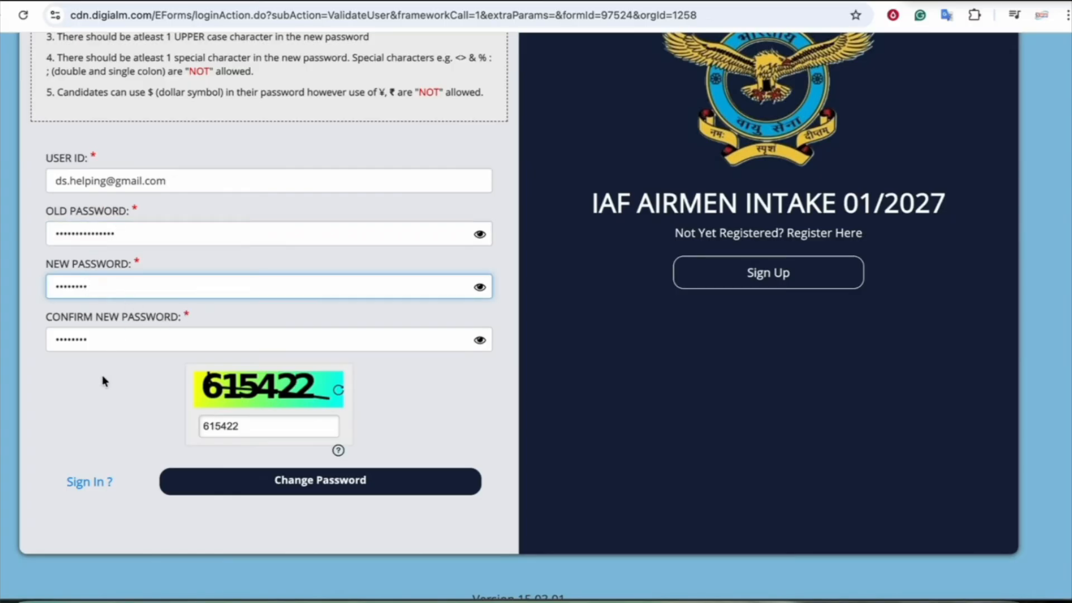
click(276, 488)
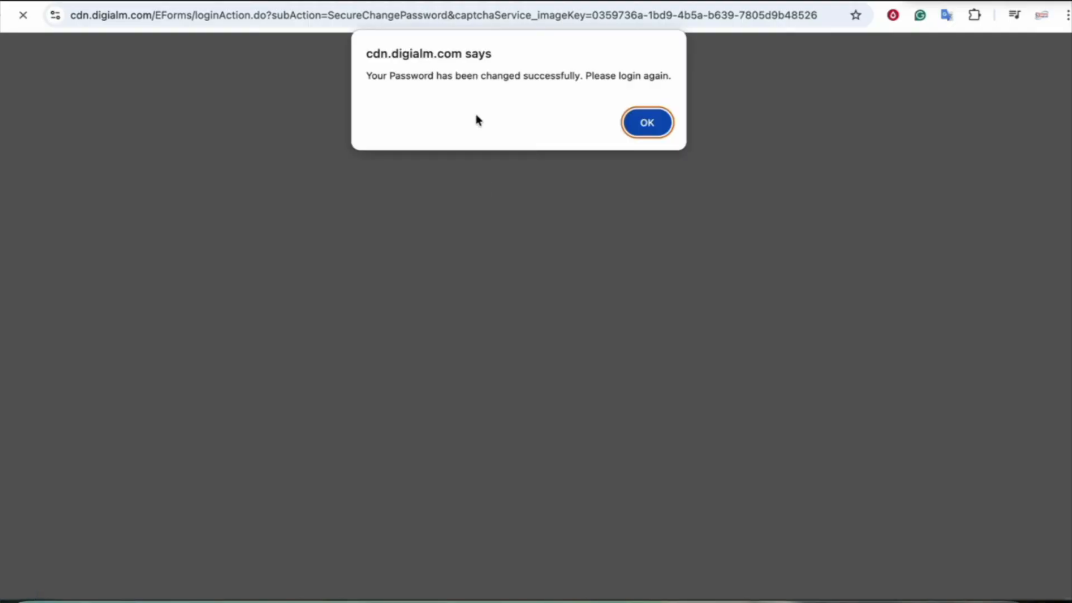
Acknowledge the password-changed confirmation and dismiss Chrome's data breach warning
drag(454, 75, 557, 77)
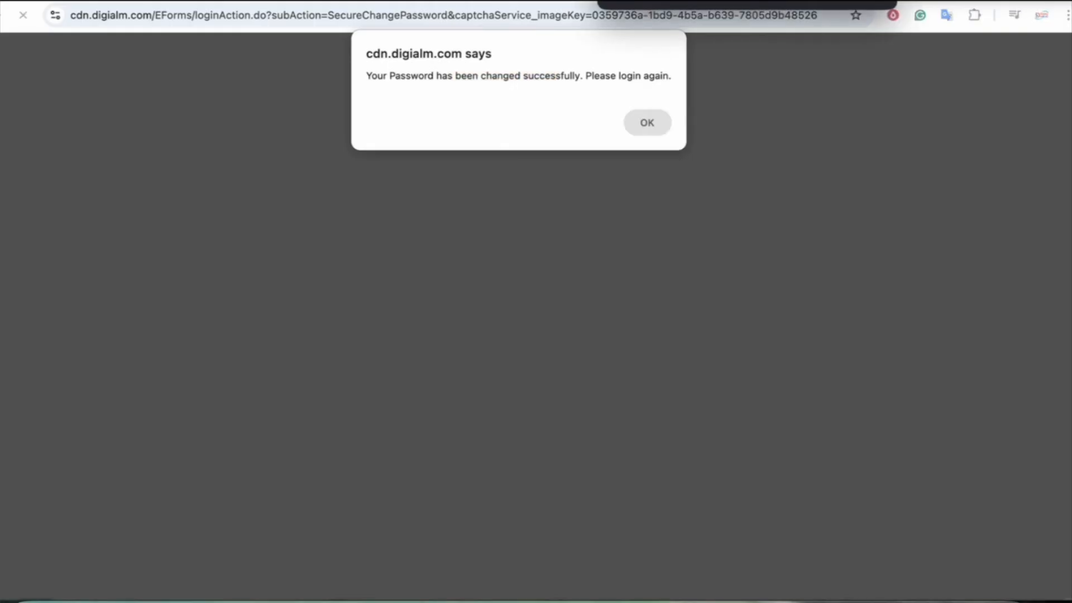
mouse_move(455, 96)
mouse_down()
mouse_move(452, 120)
mouse_move(457, 100)
mouse_move(506, 115)
mouse_move(486, 142)
mouse_up()
mouse_move(501, 101)
mouse_down()
mouse_move(520, 121)
mouse_move(603, 102)
mouse_up()
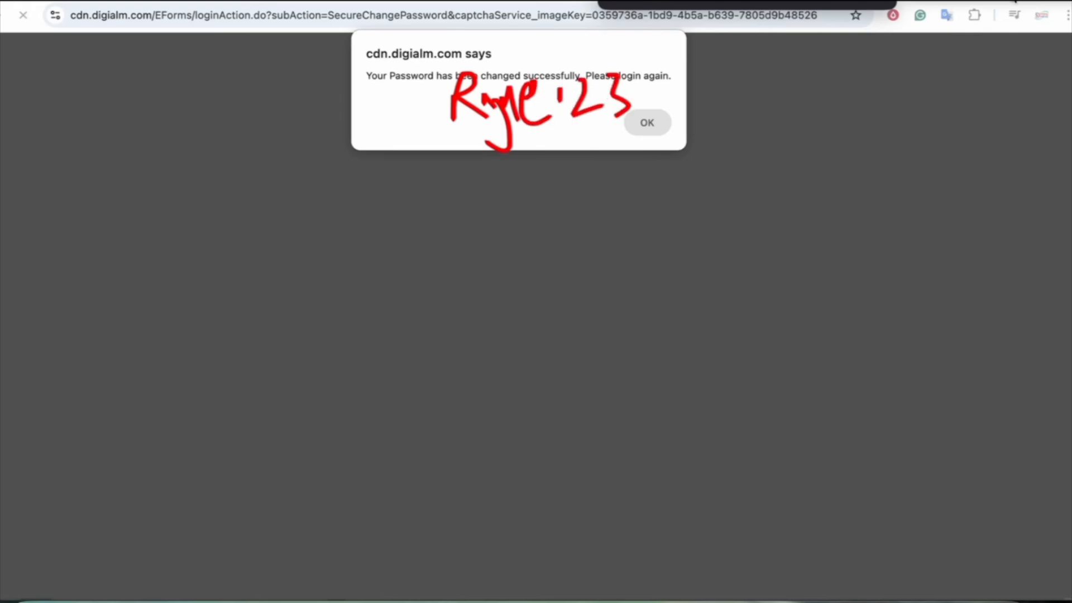
click(653, 130)
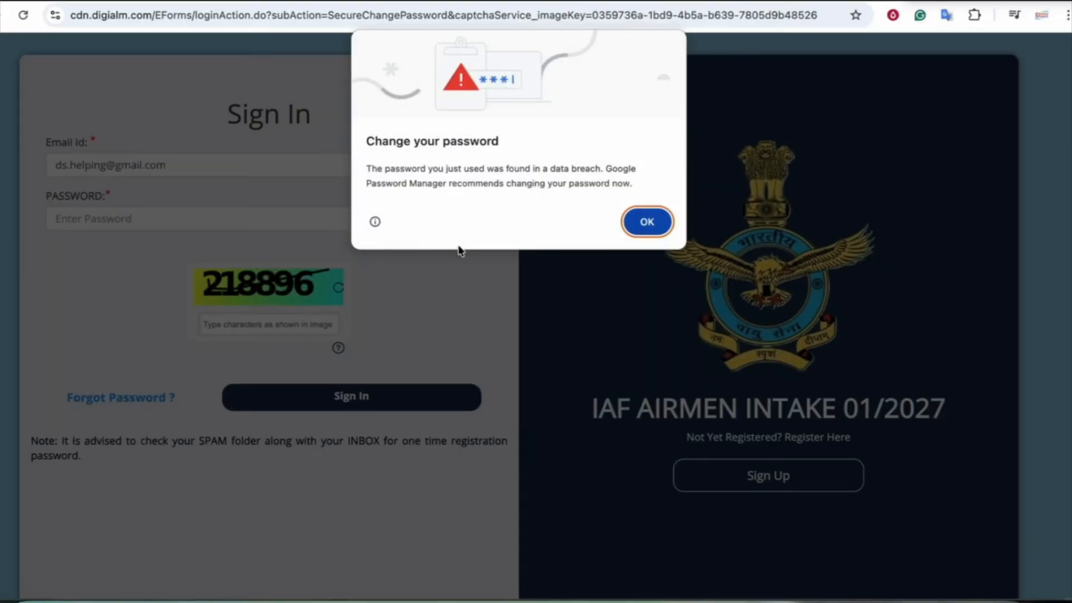
click(646, 221)
Sign in with the new password and captcha 218896
click(91, 217)
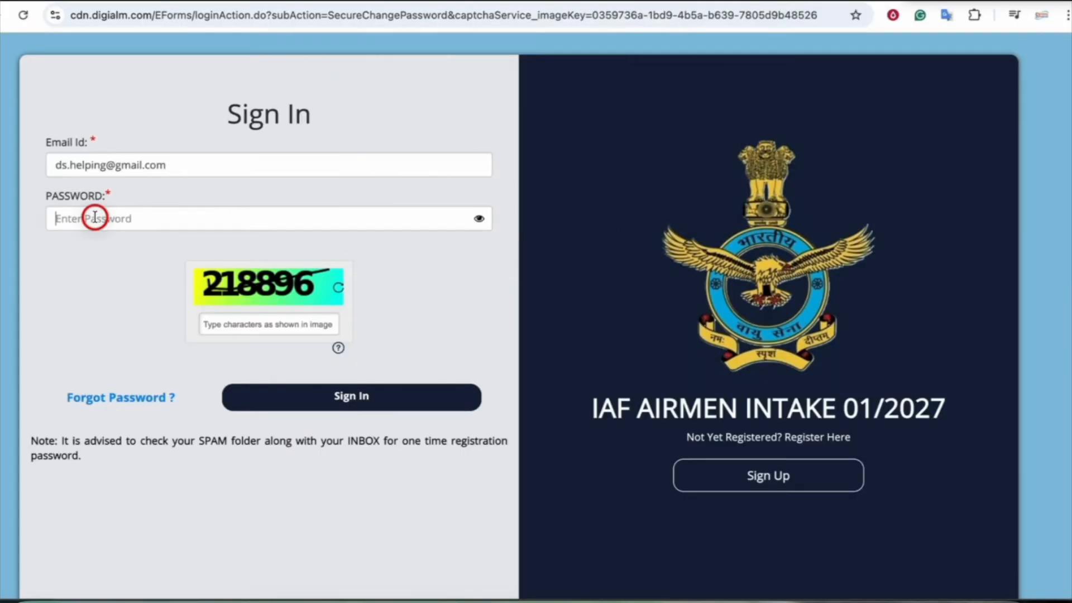
text(********)
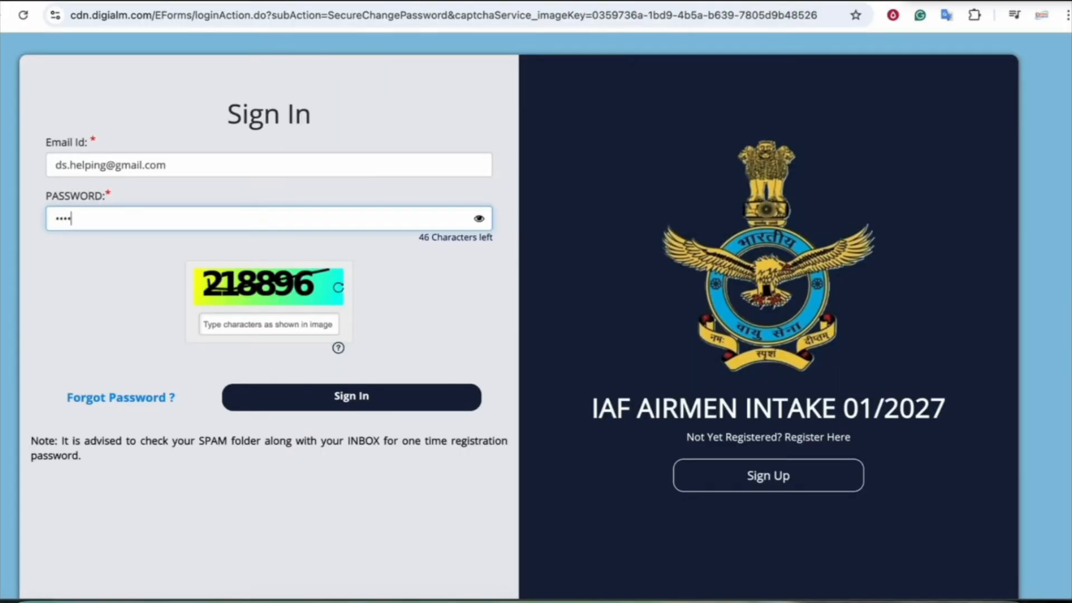
click(220, 322)
text(218896)
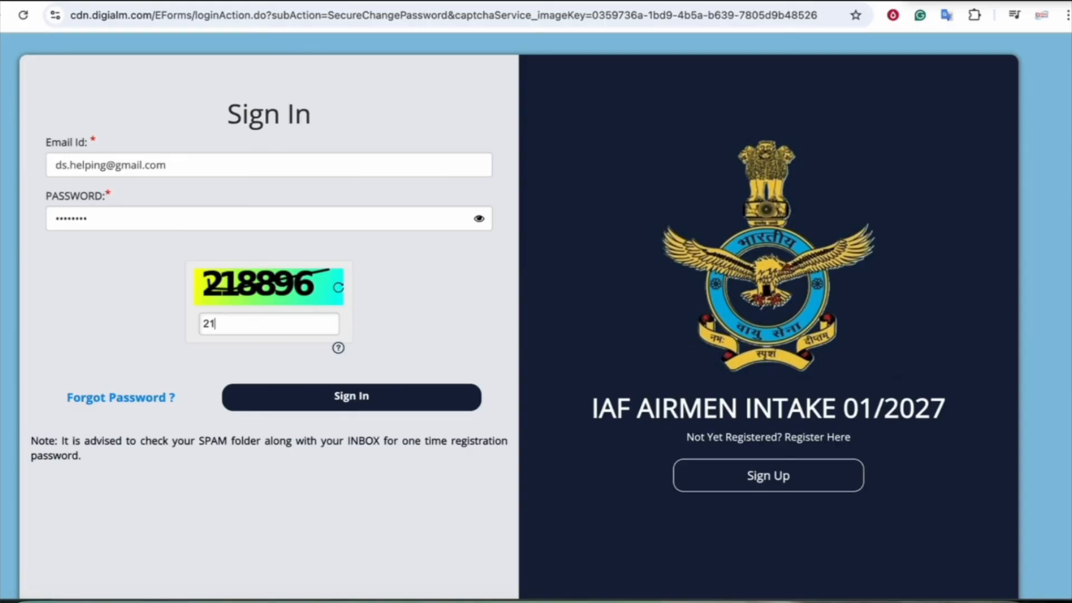
click(304, 396)
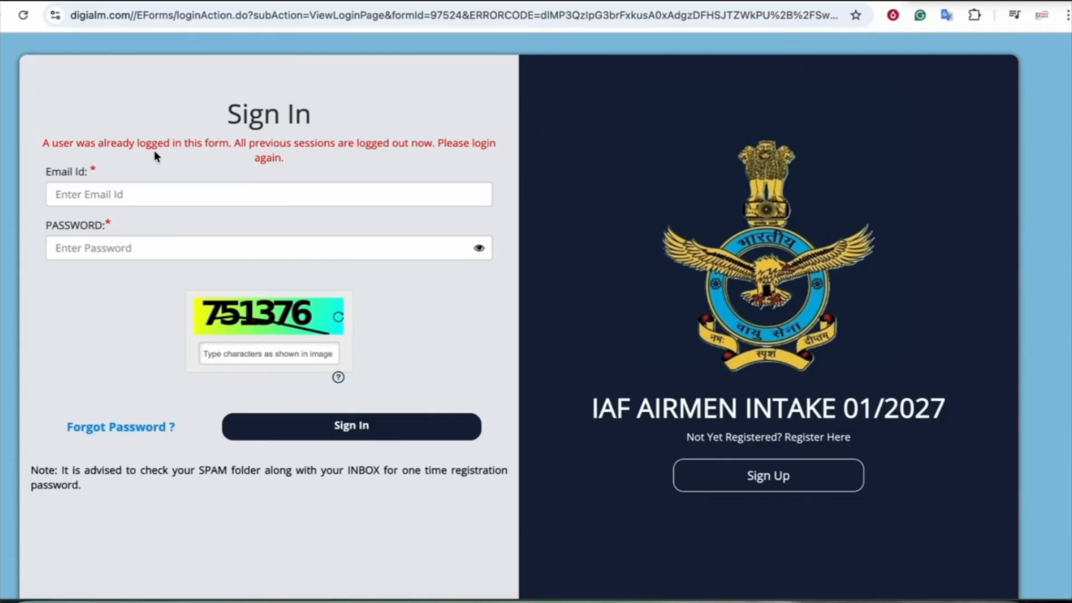
Review the sessions-logged-out warning and enter the account e-mail address
drag(205, 144, 236, 145)
drag(312, 146, 391, 146)
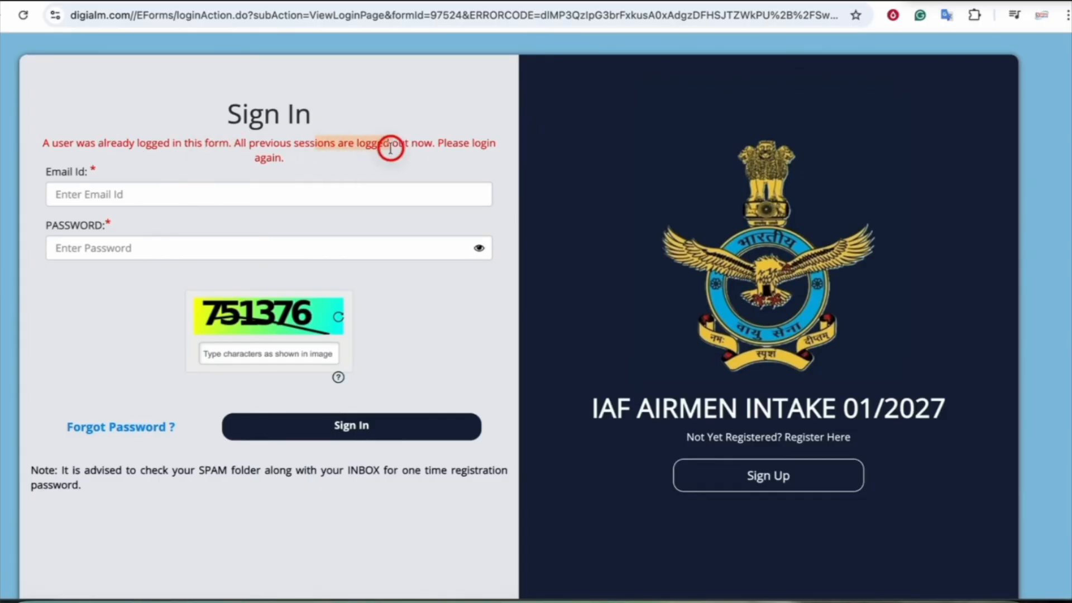
click(462, 144)
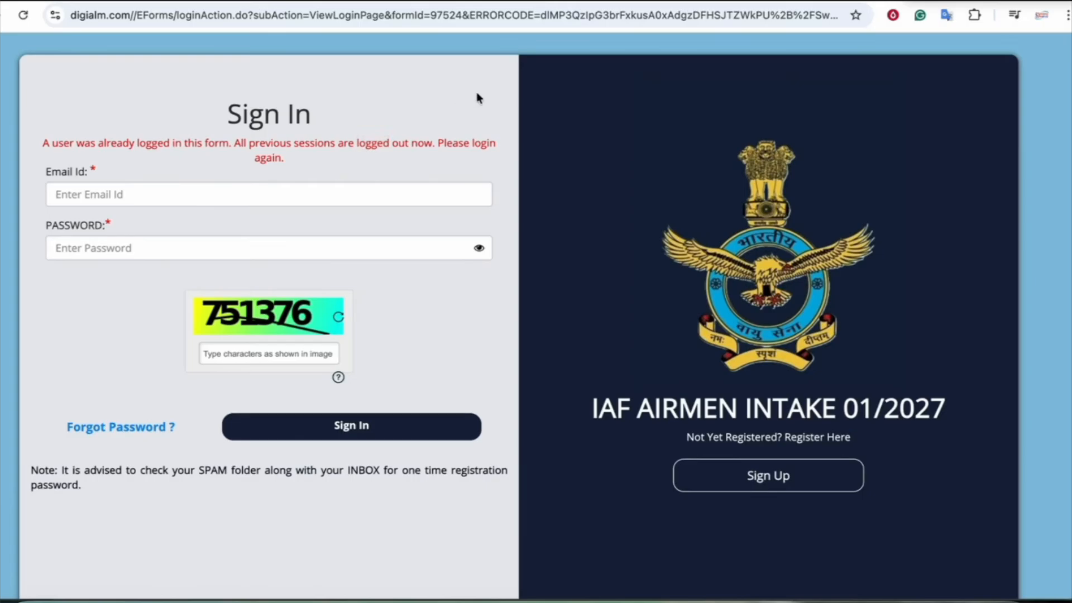
click(170, 194)
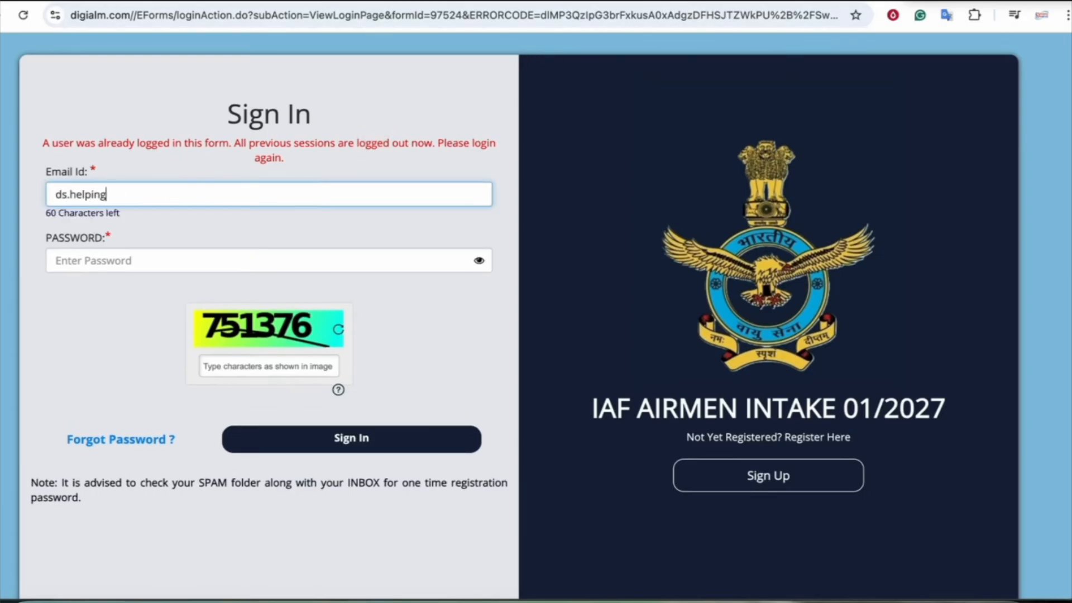
key(Tab)
key(Right)
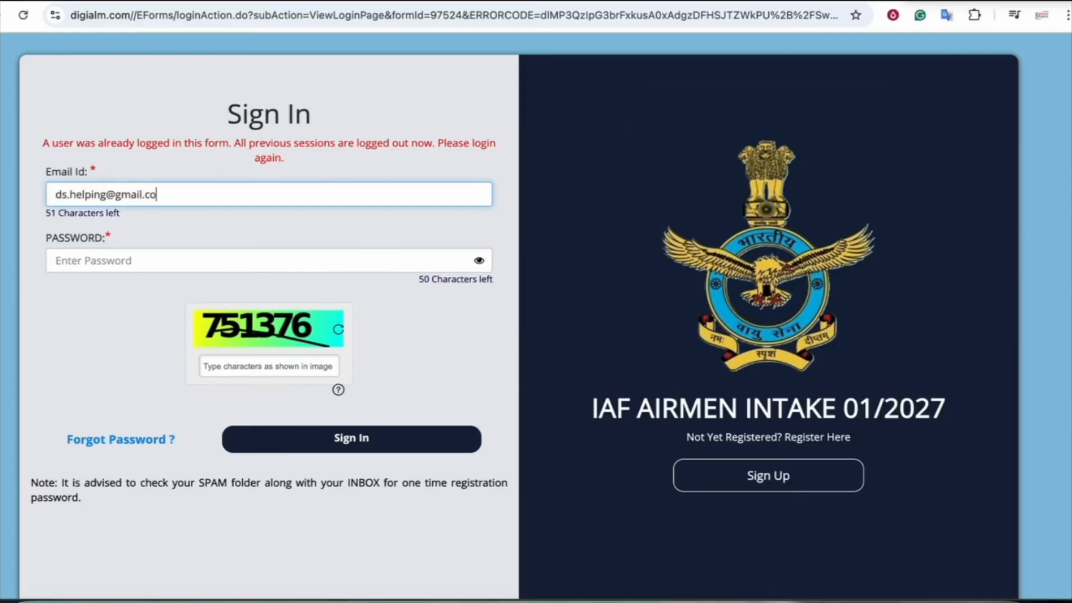
Enter the new password and captcha 751376, then sign in to the candidate account
key(Tab)
text(••••••••)
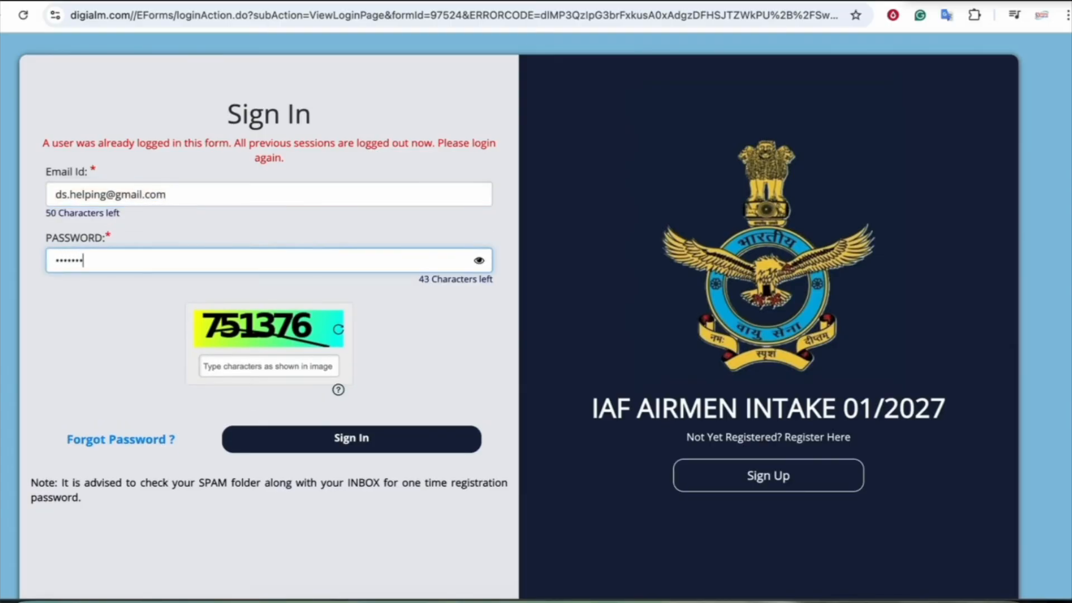
key(Tab)
text(75)
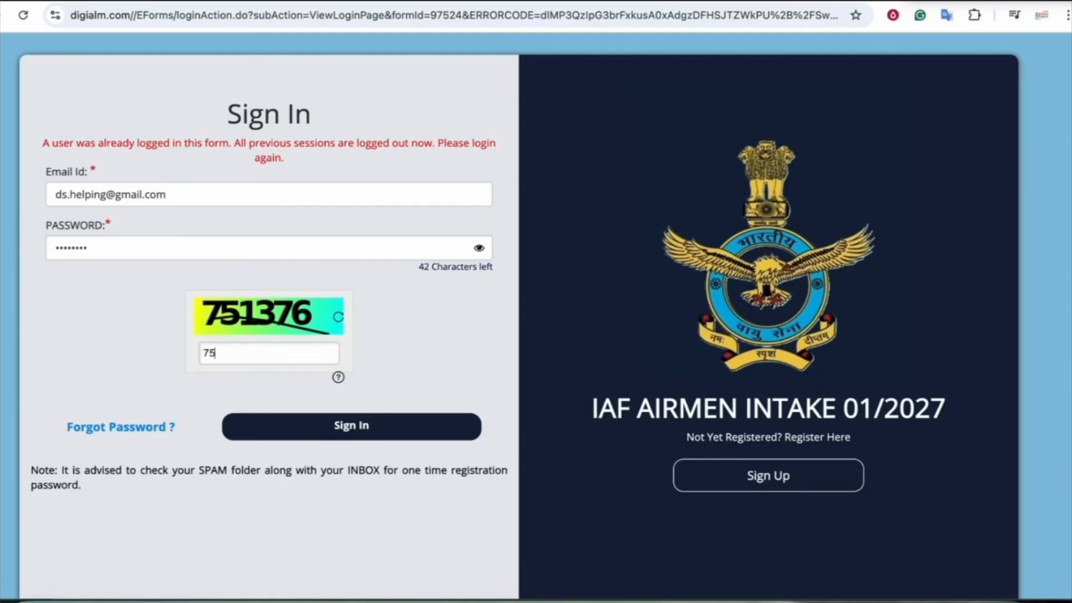
text(1376)
click(359, 437)
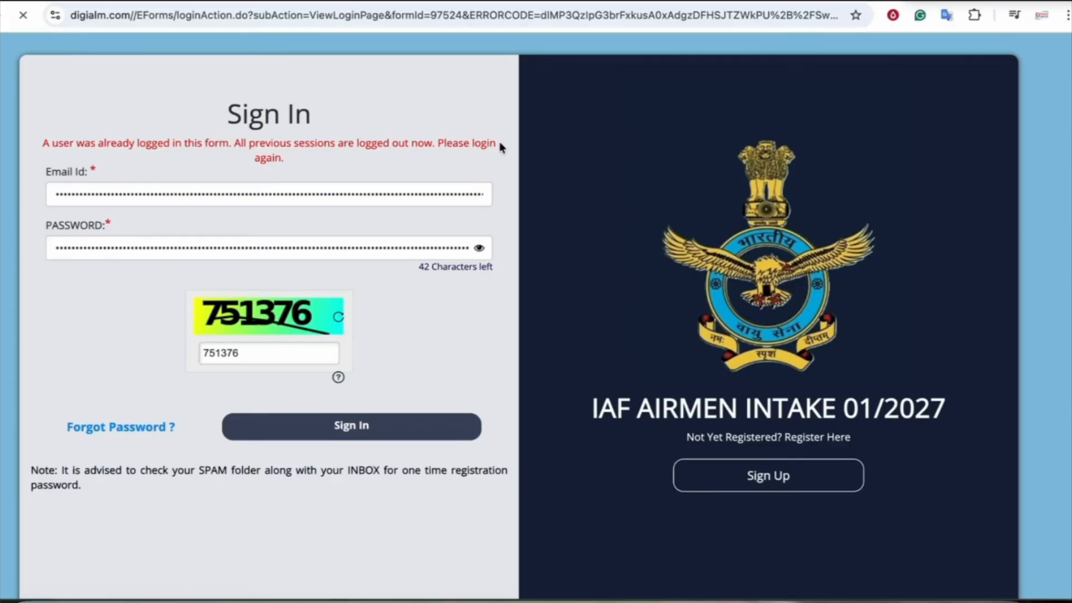
drag(242, 145, 340, 144)
click(340, 144)
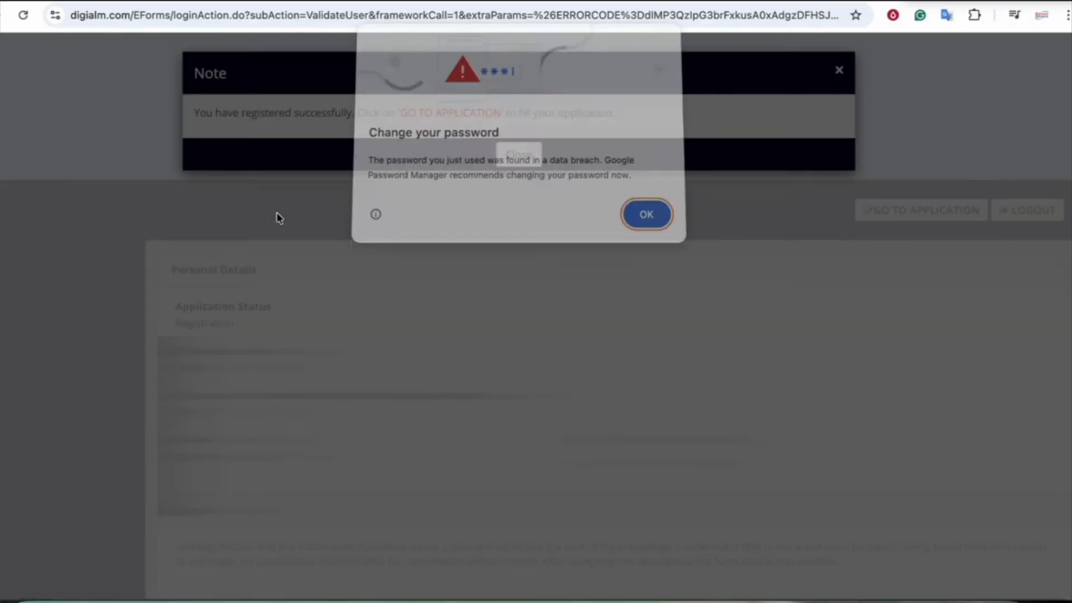
Dismiss Chrome's password breach warning and close the registration success note
click(647, 221)
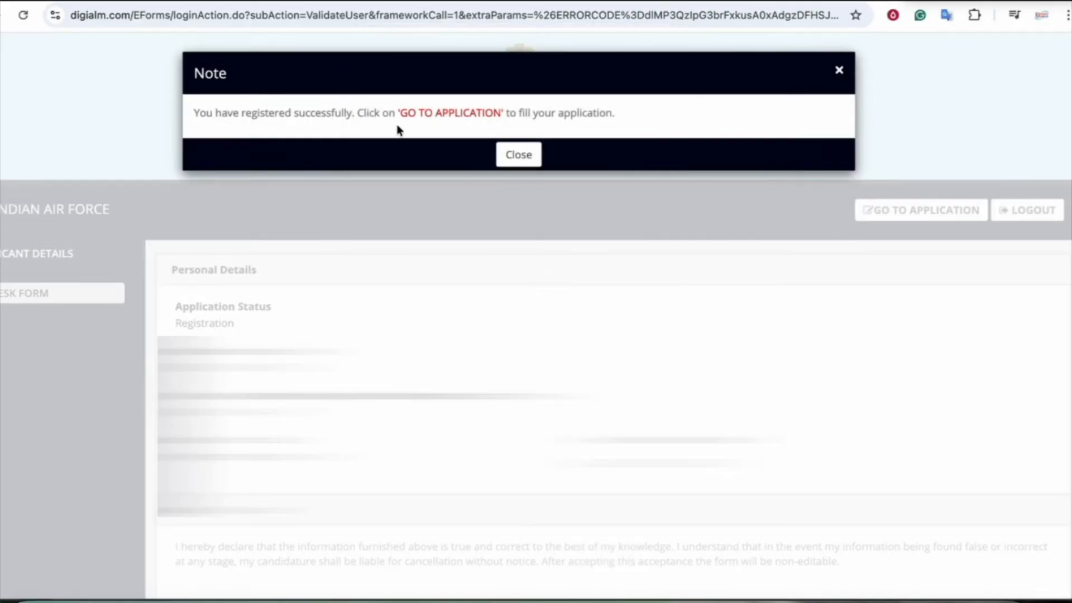
drag(316, 113, 460, 115)
click(467, 119)
click(514, 155)
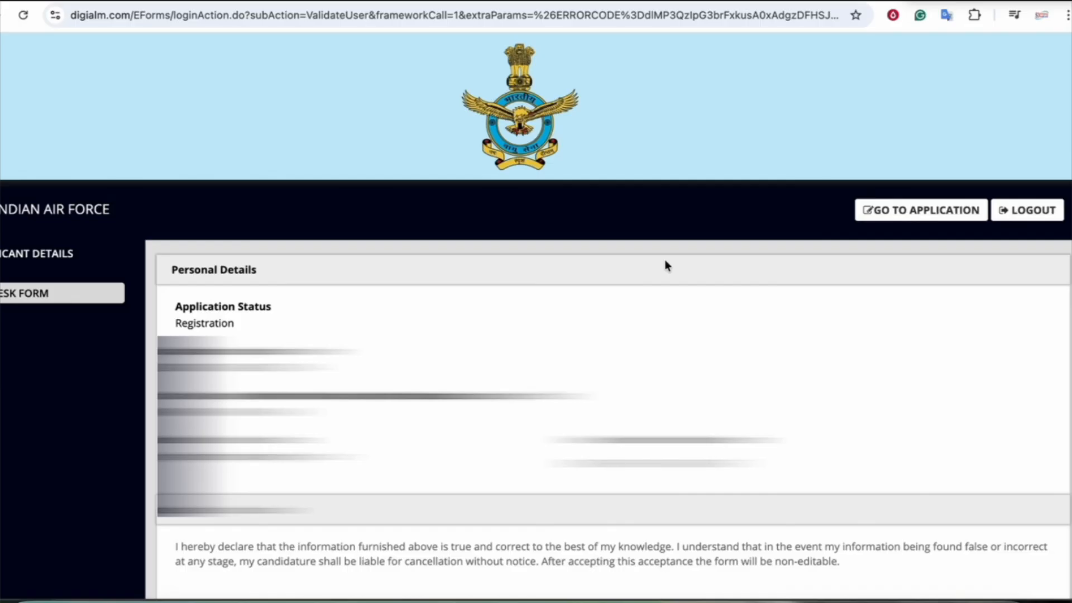
Open the application form and tick the instructions-read and registration-data-final declarations
click(912, 218)
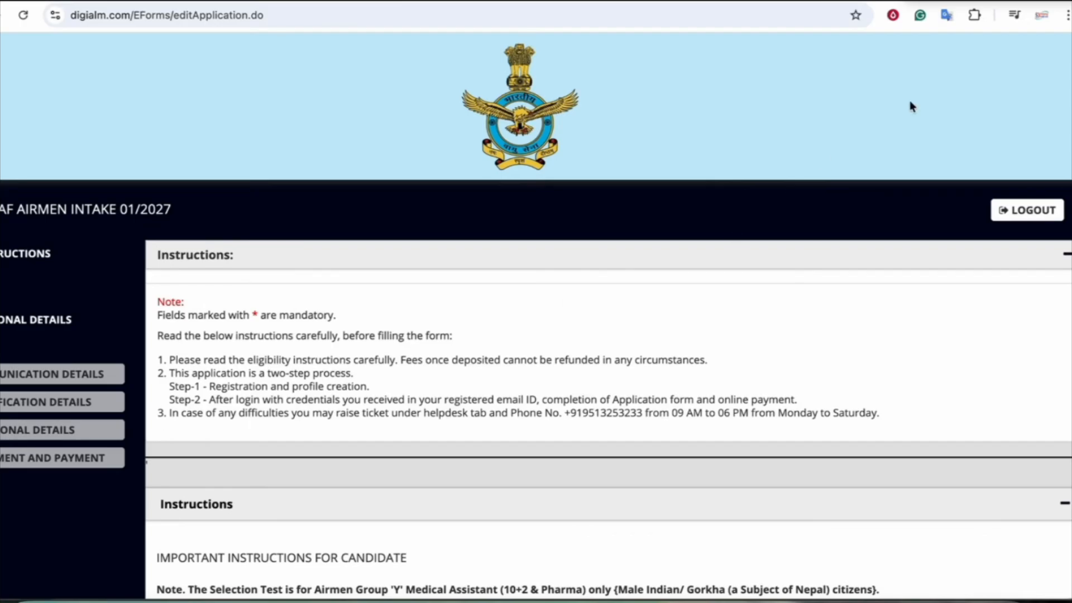
scroll(453, 376, down, 1)
scroll(454, 377, down, 10)
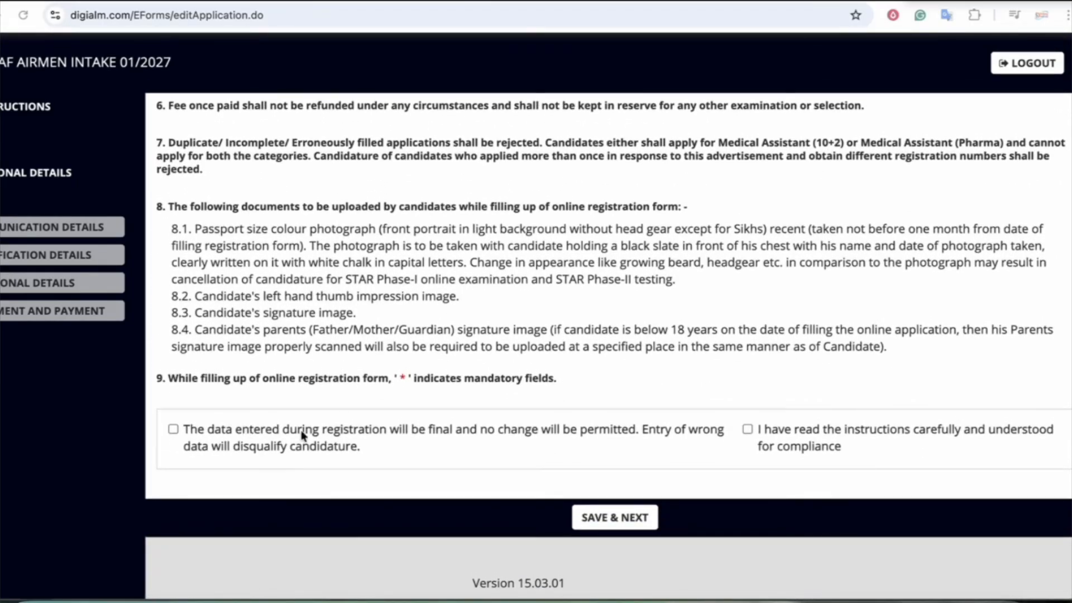
click(747, 430)
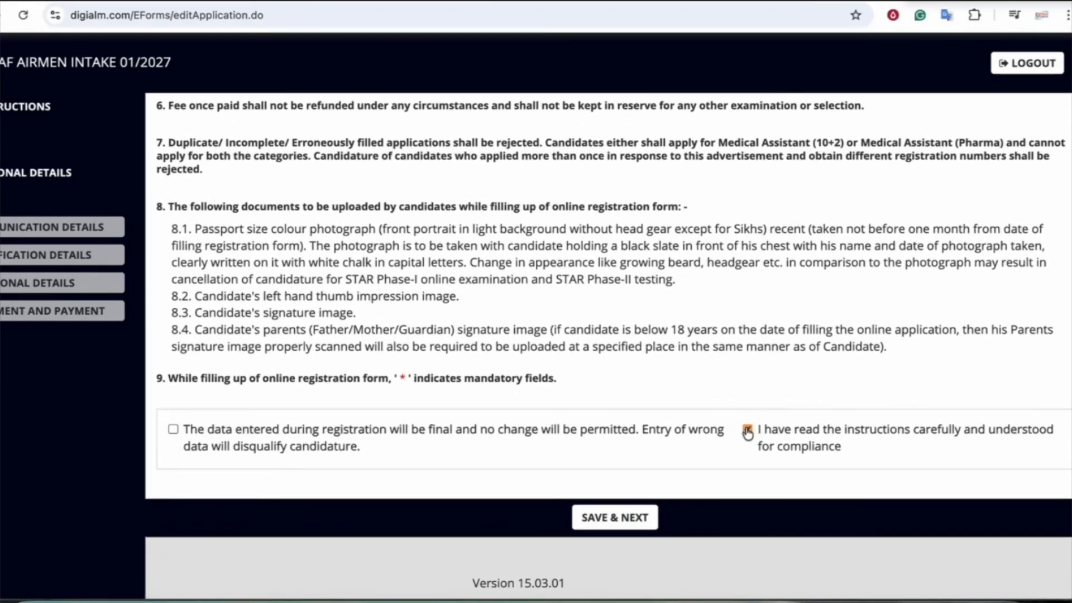
click(173, 430)
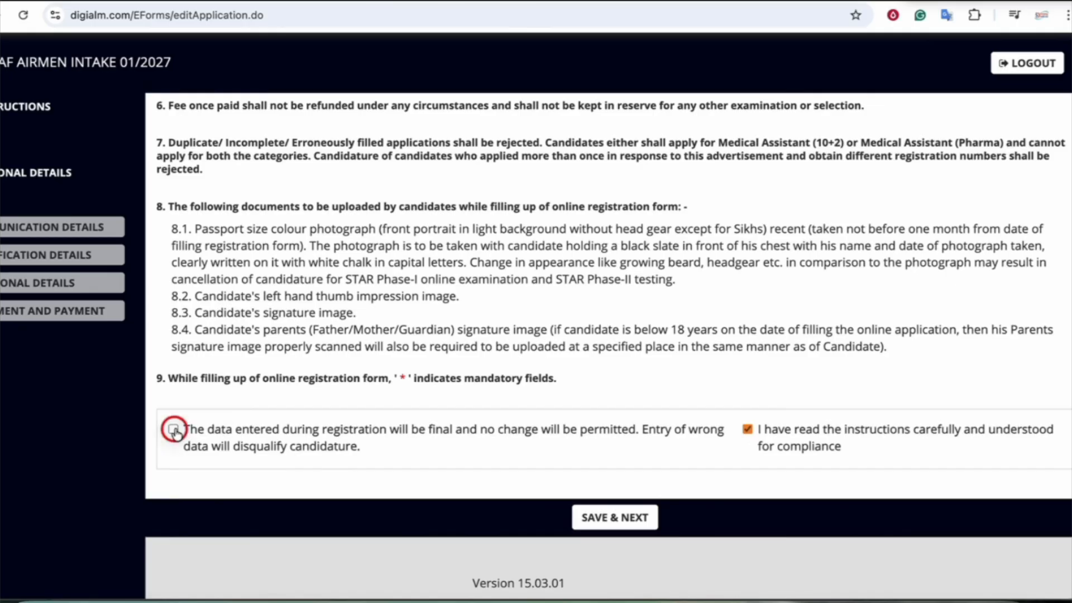
Save the Instructions step and set nationality to Indian in Personal Details
click(603, 518)
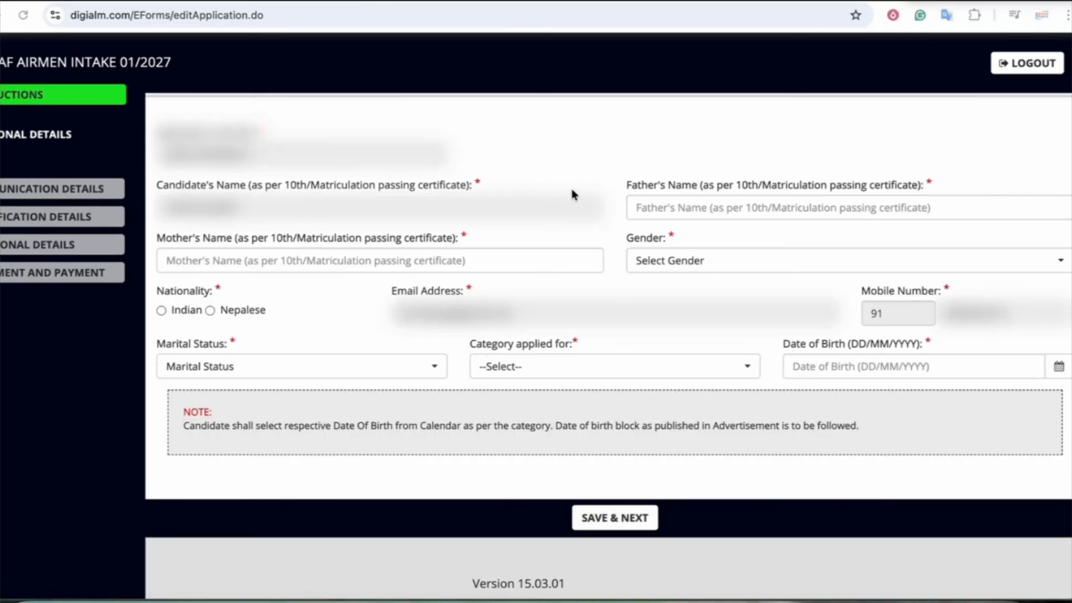
scroll(572, 193, up, 1)
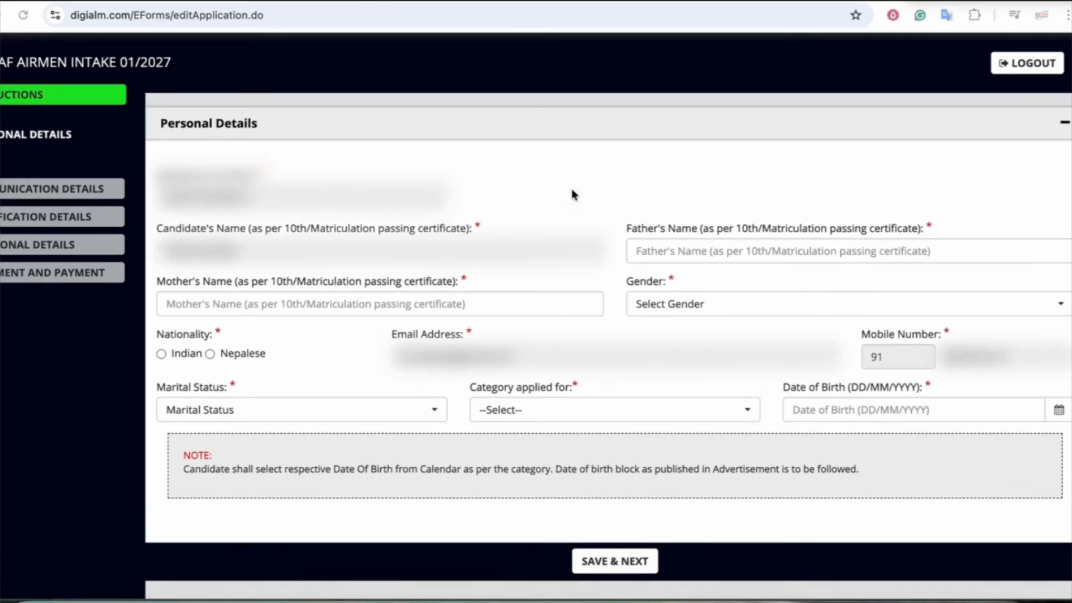
click(655, 250)
click(330, 303)
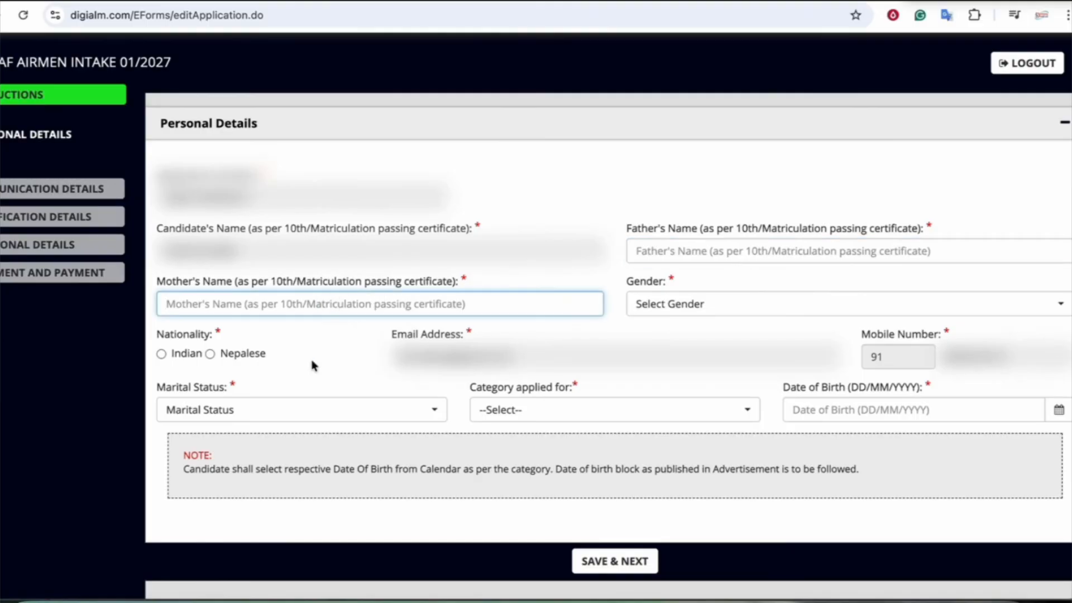
click(162, 354)
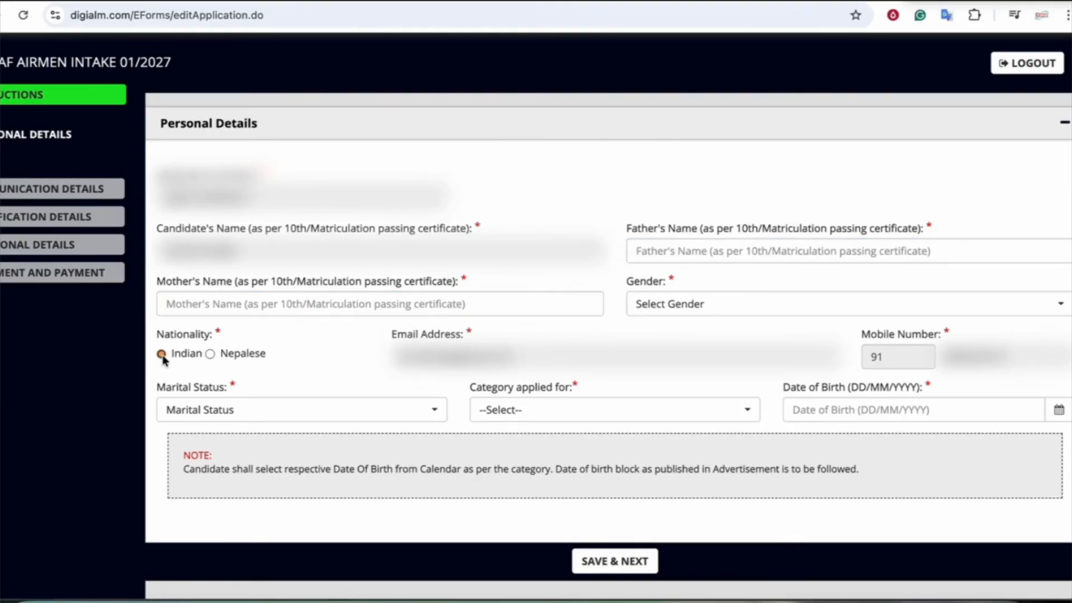
Choose Unmarried marital status and the Medical Assistant(10+2) category, then browse the date-of-birth calendar
click(306, 418)
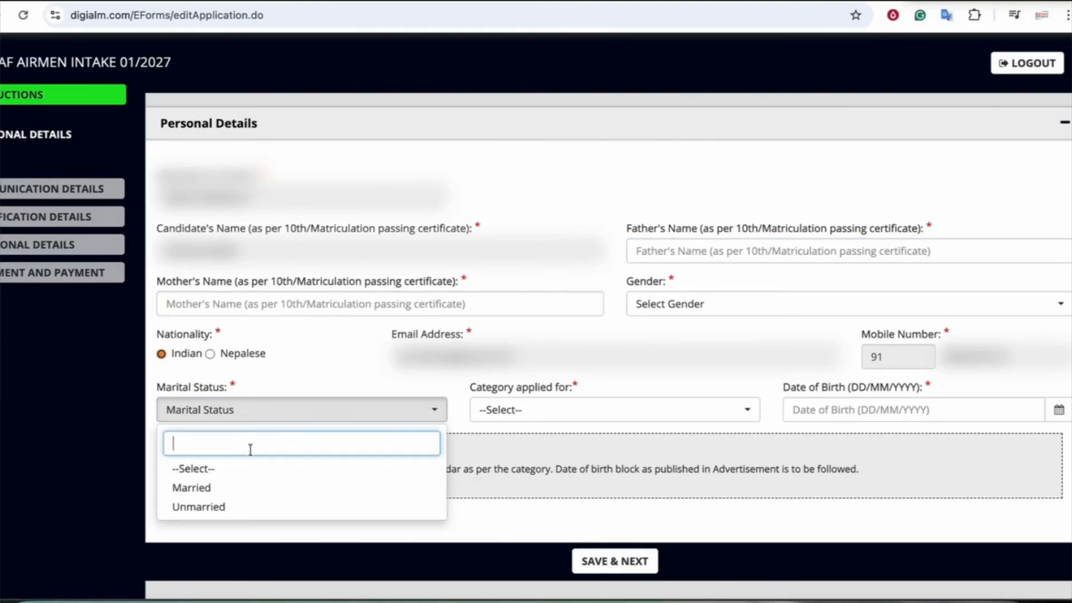
click(214, 507)
click(552, 413)
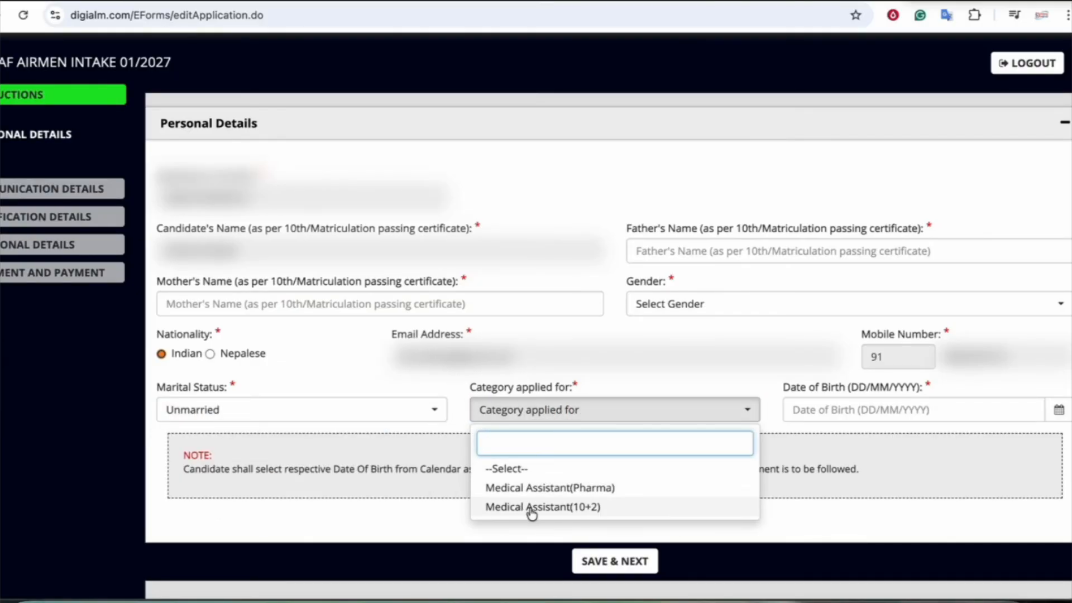
click(546, 506)
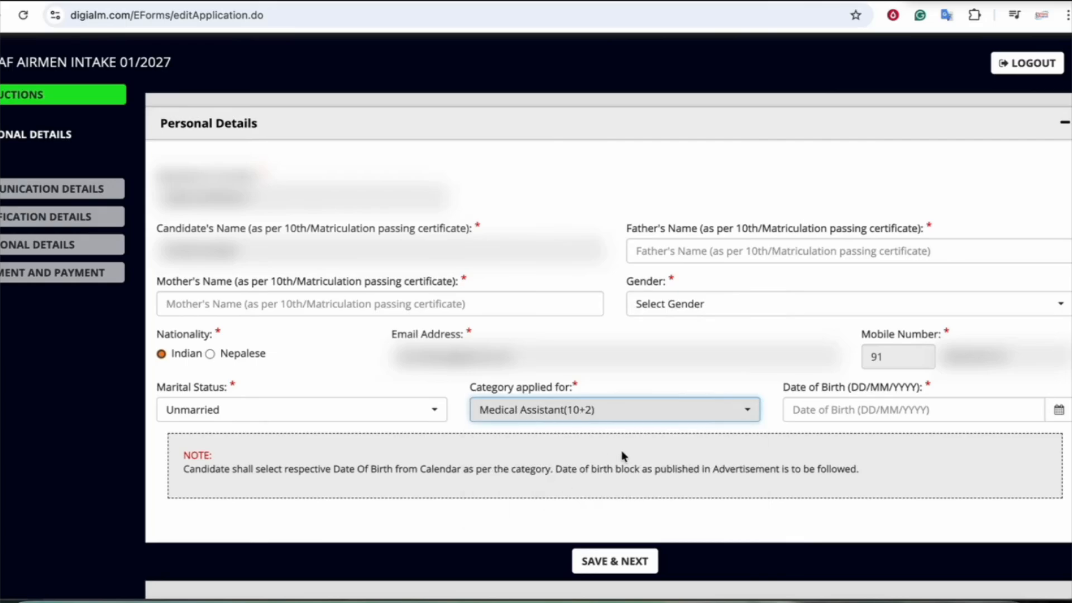
click(1058, 411)
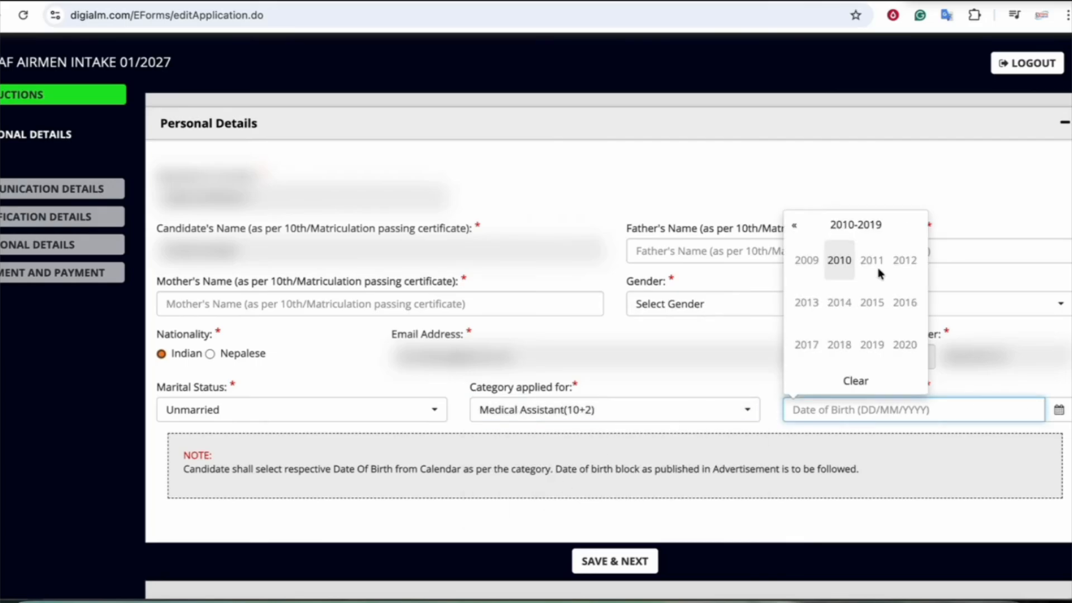
click(833, 231)
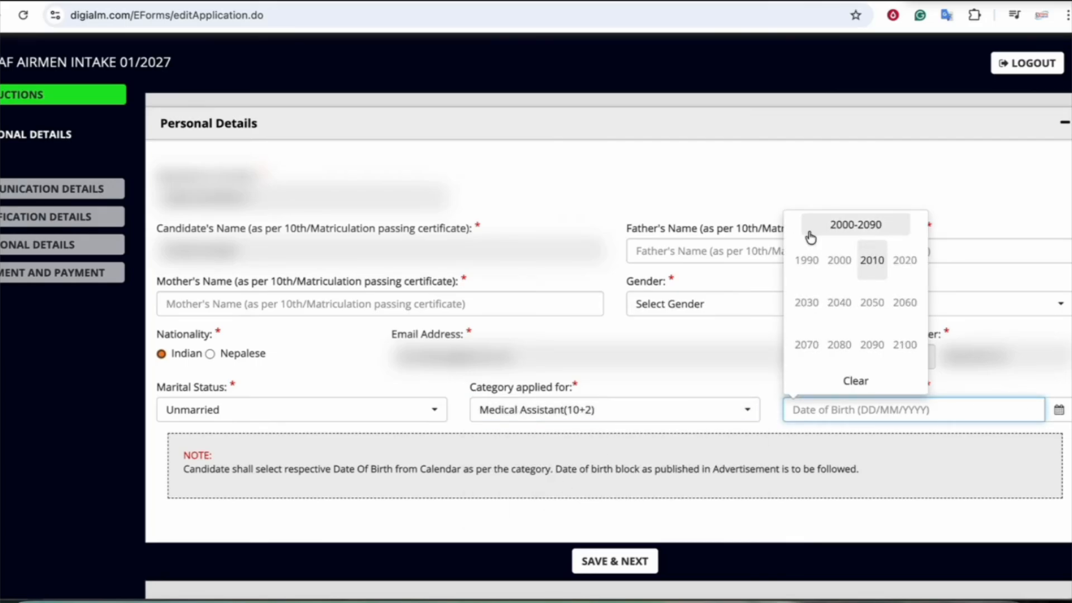
click(846, 229)
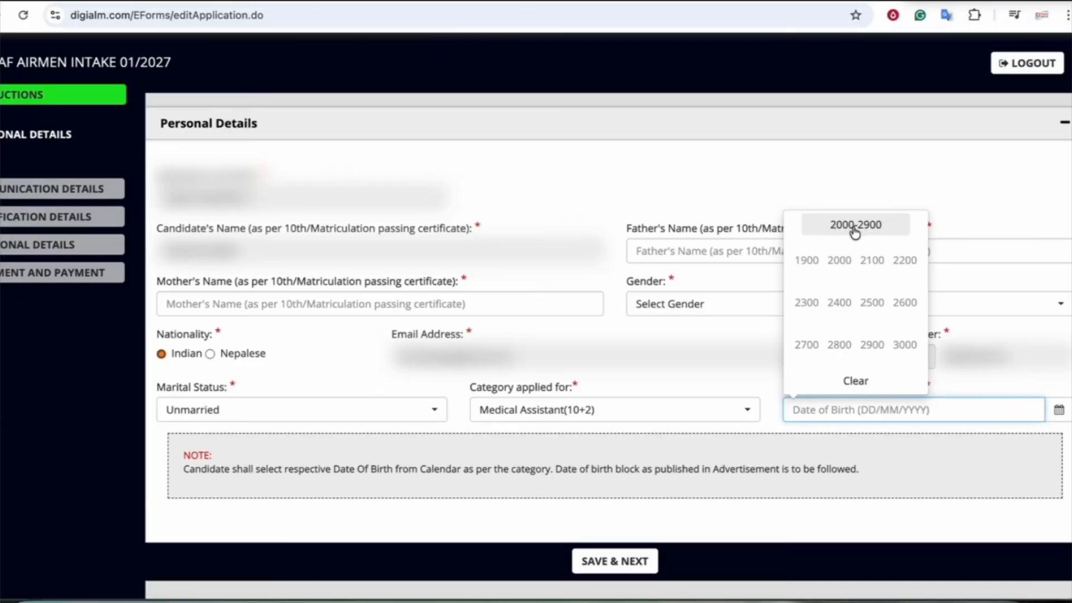
click(871, 381)
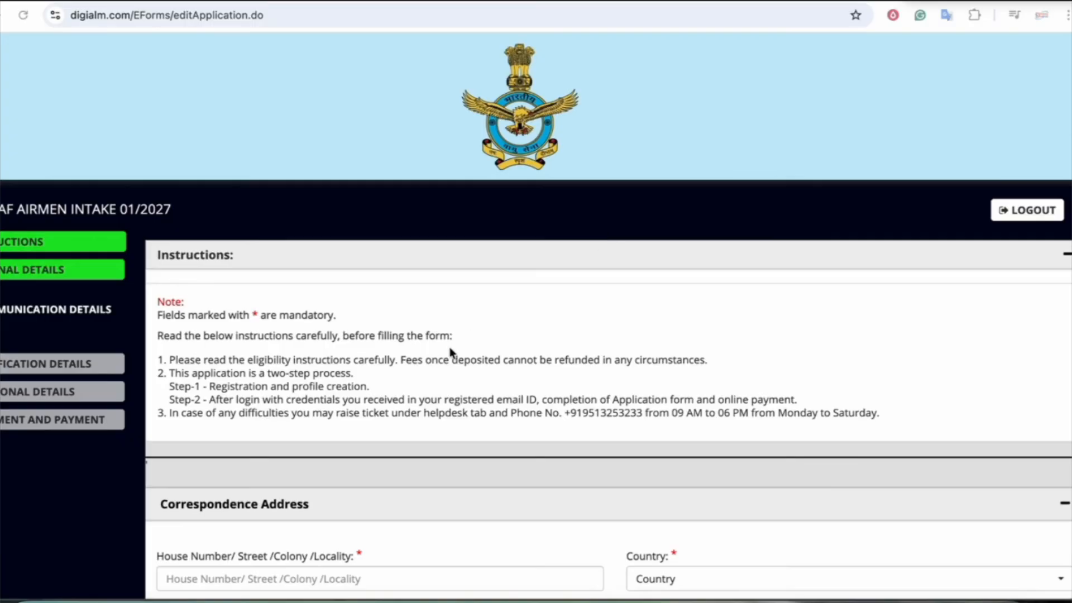
Set the correspondence address country to India and step through the district, tehsil, town and pincode fields
scroll(450, 351, down, 5)
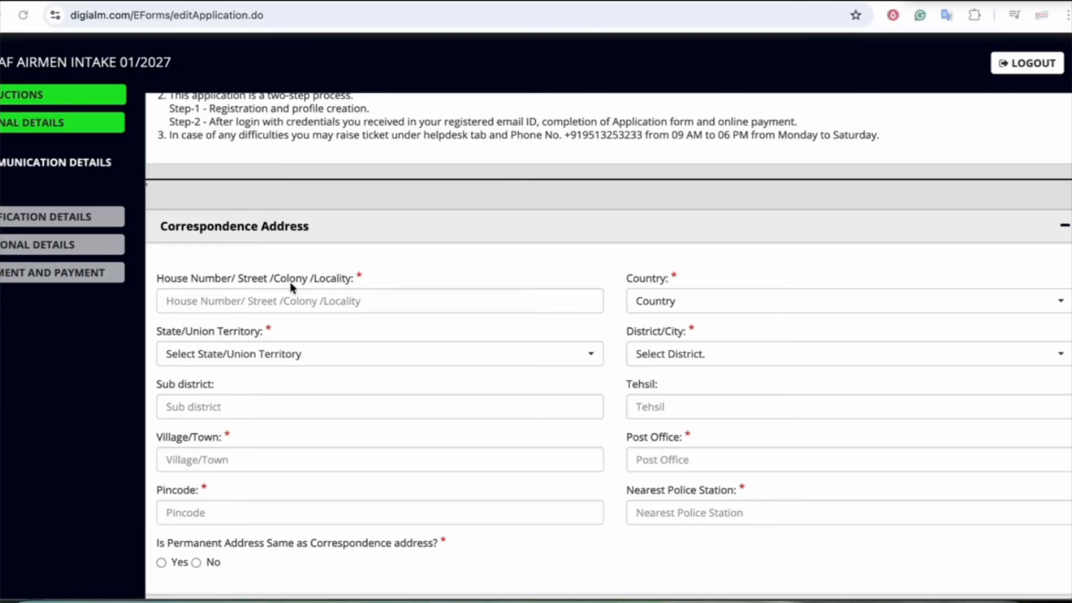
scroll(289, 283, down, 2)
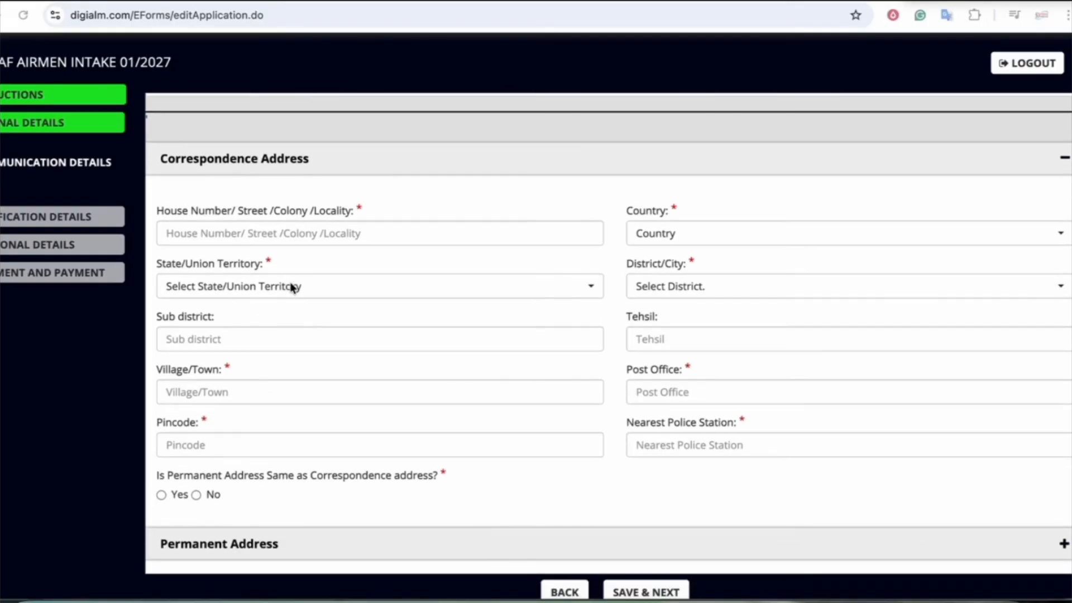
click(636, 232)
click(642, 311)
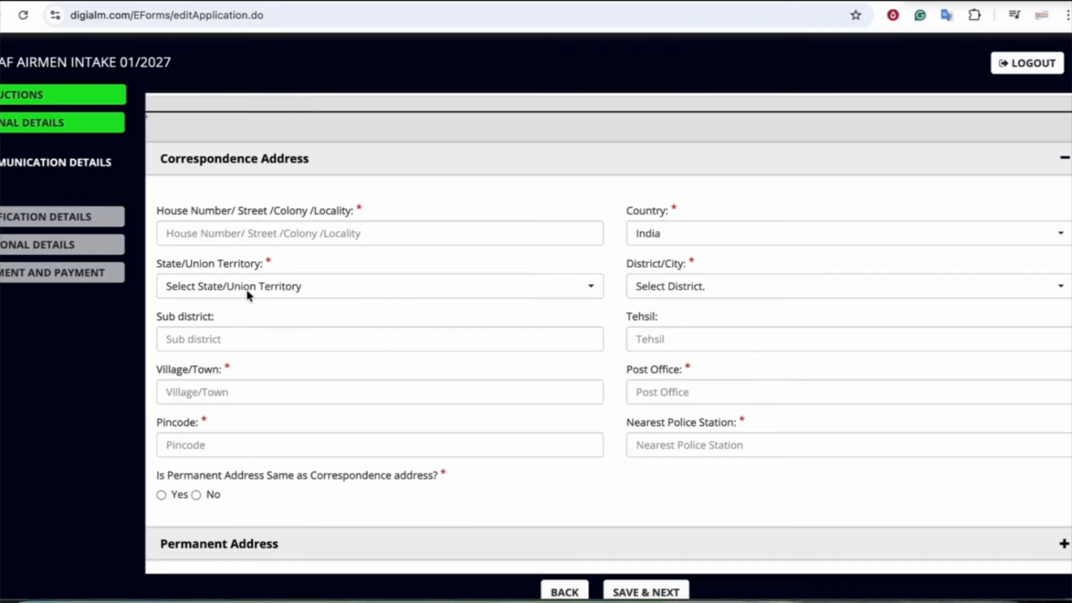
click(681, 291)
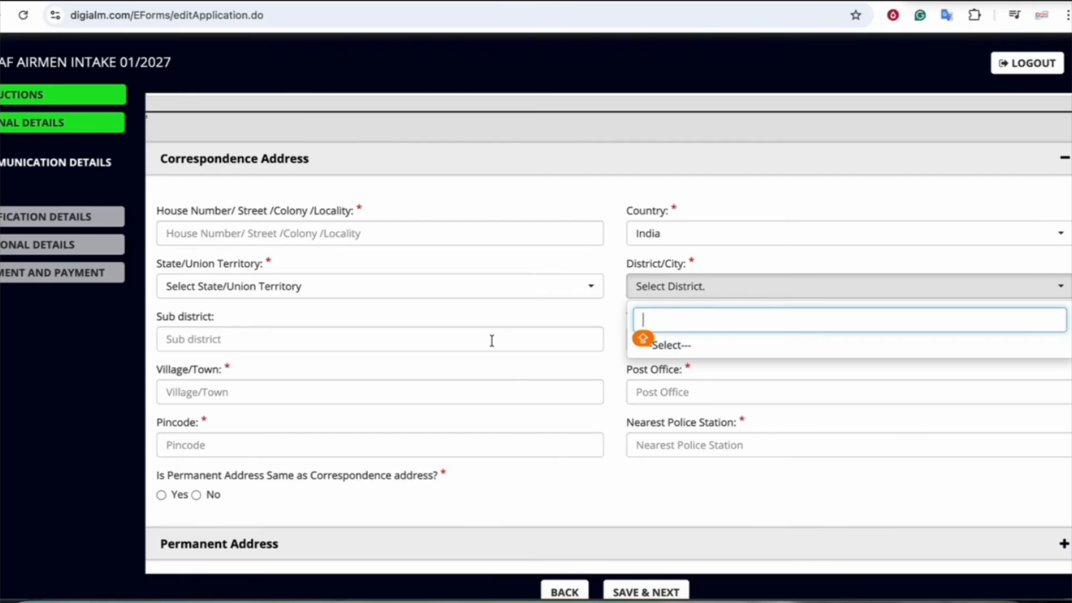
click(427, 340)
click(677, 344)
click(277, 397)
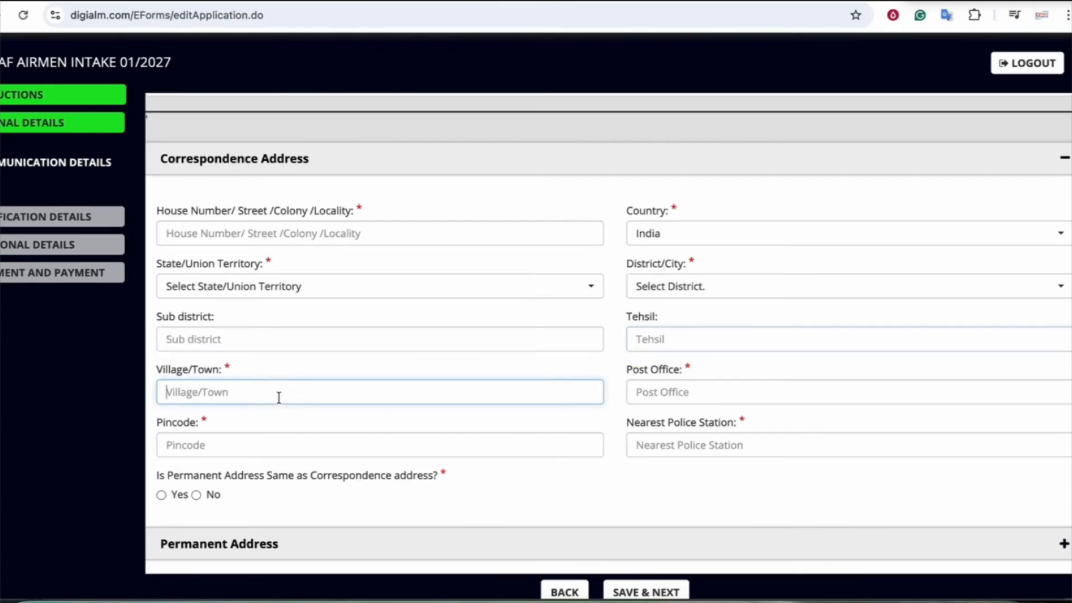
click(638, 410)
click(243, 440)
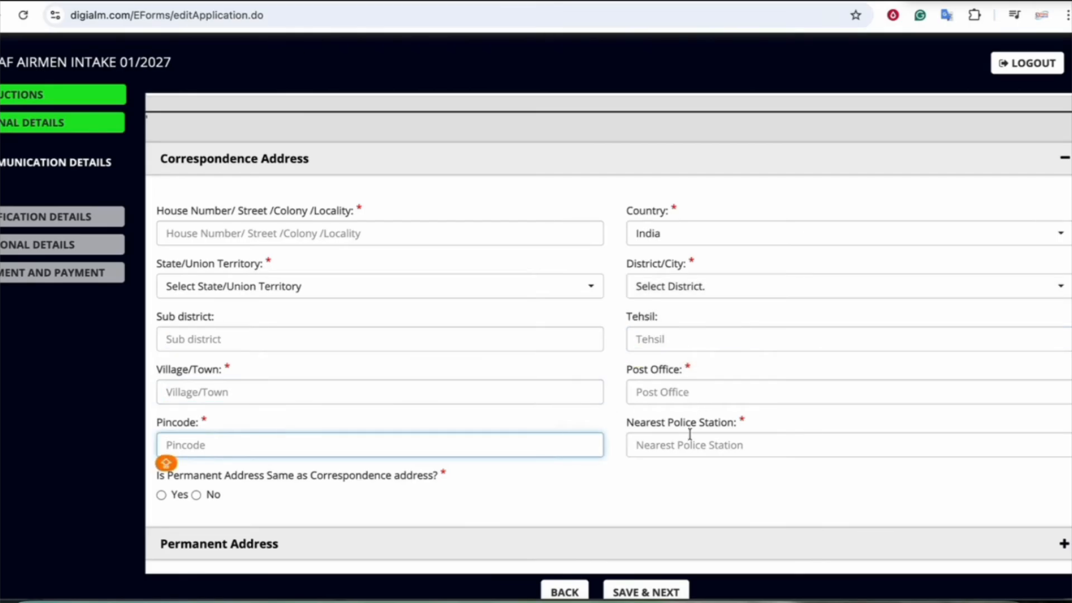
Answer No to the permanent address being the same as correspondence
drag(649, 424, 713, 423)
scroll(652, 443, down, 1)
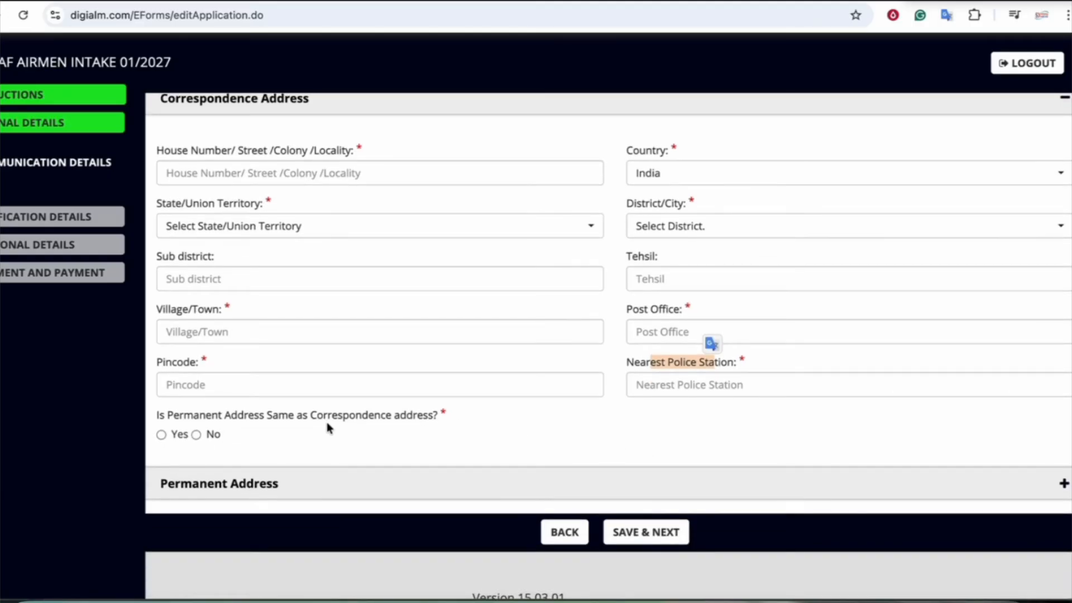
click(161, 435)
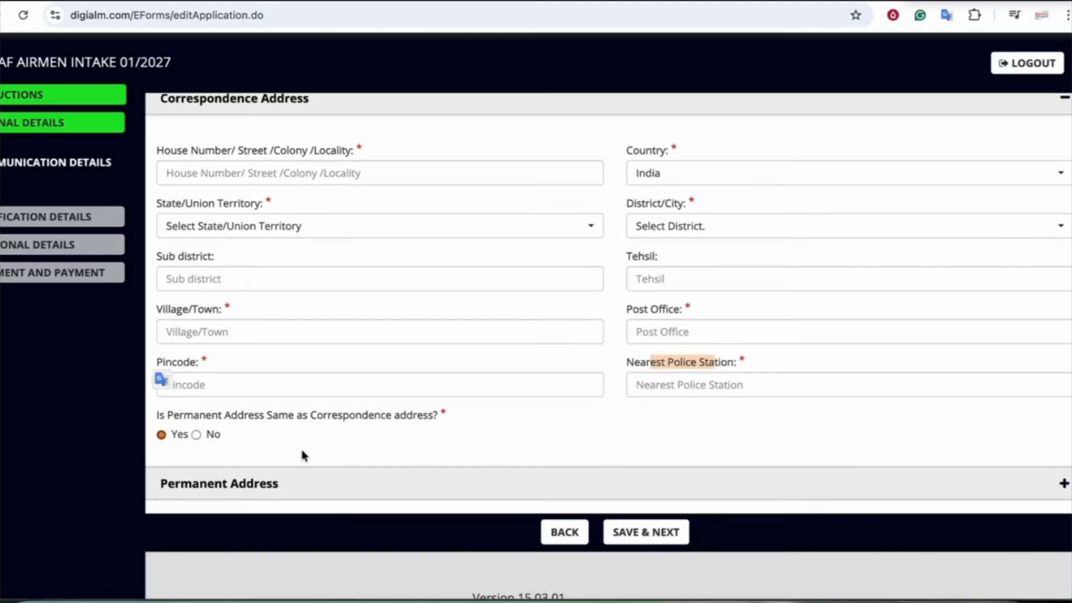
scroll(302, 450, down, 1)
click(197, 417)
scroll(246, 426, up, 1)
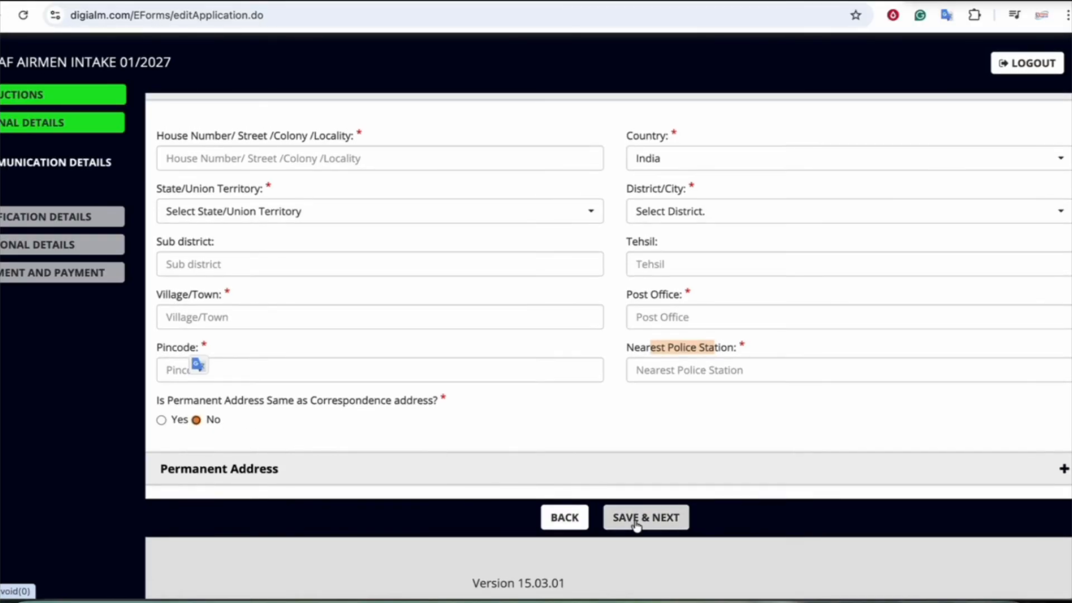
Expand the permanent address section and mark it as same as correspondence
click(1061, 469)
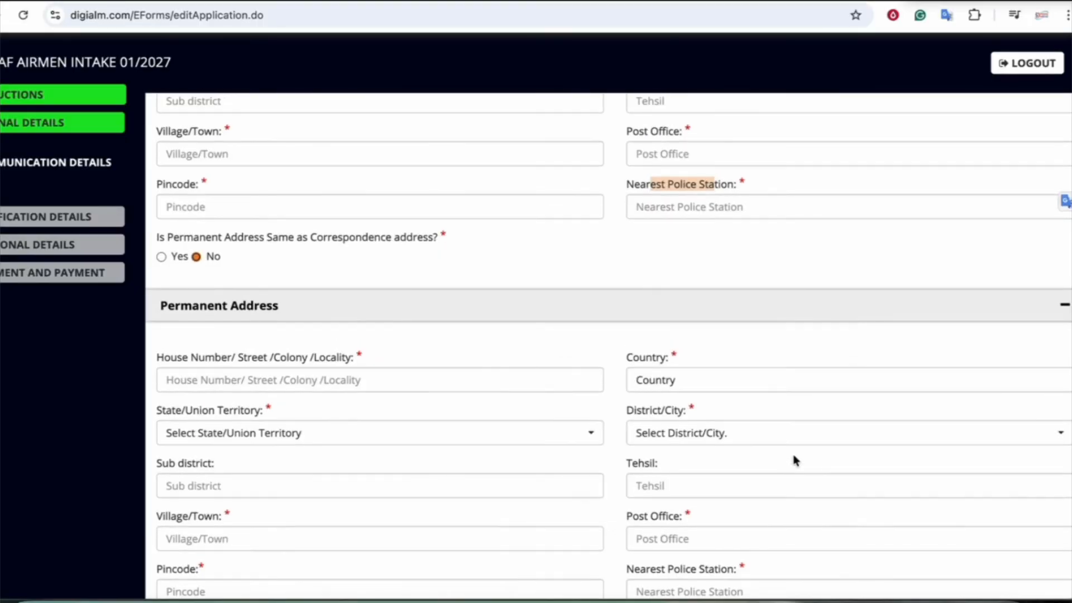
click(162, 256)
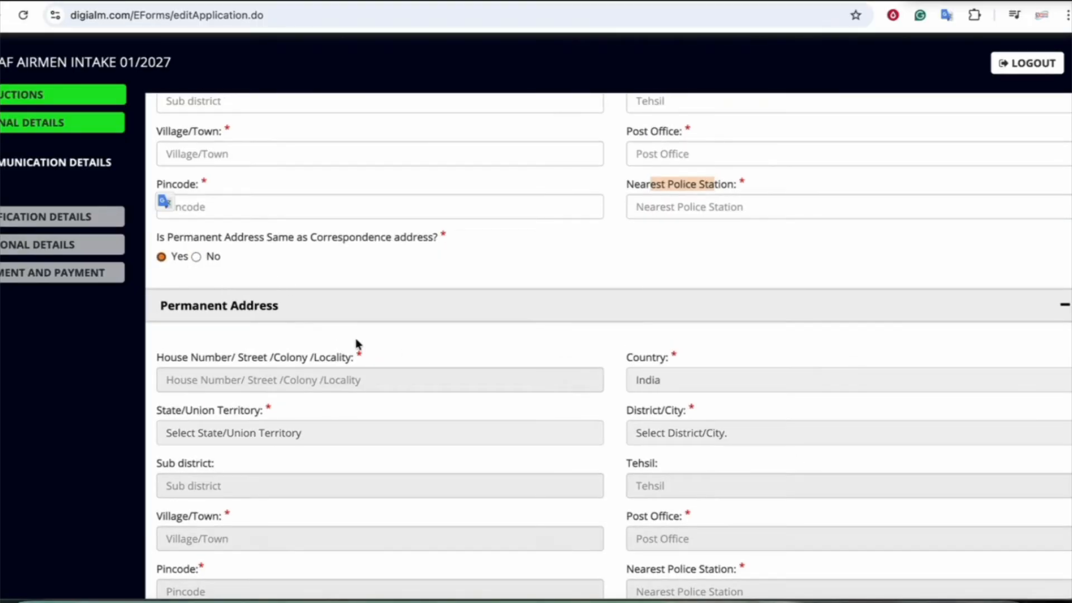
scroll(357, 343, down, 2)
scroll(358, 343, down, 4)
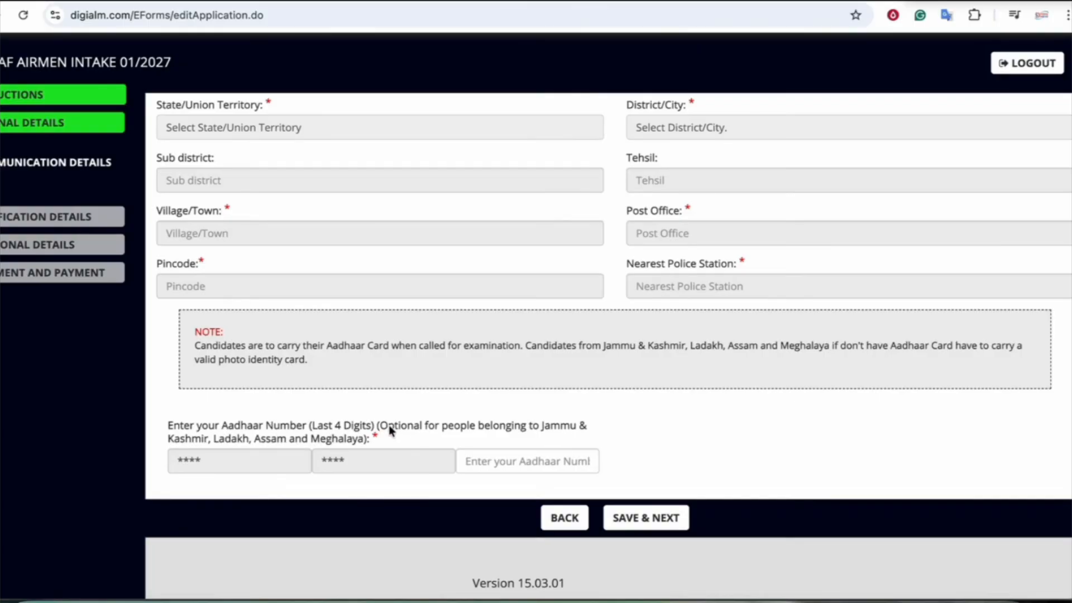
Focus the last Aadhaar field and save the Communication Details
click(489, 461)
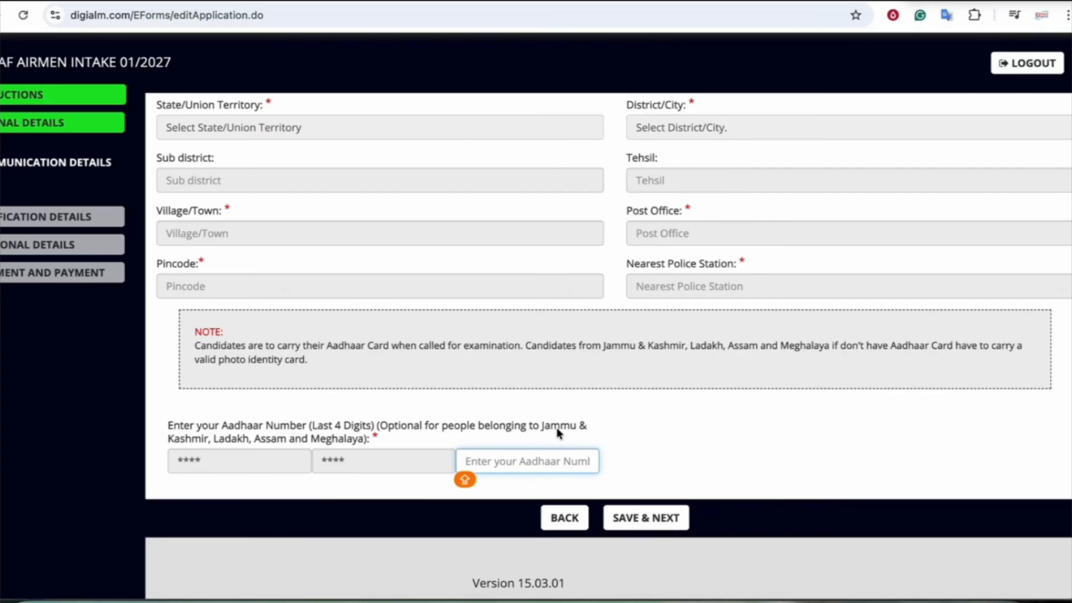
drag(219, 439, 353, 449)
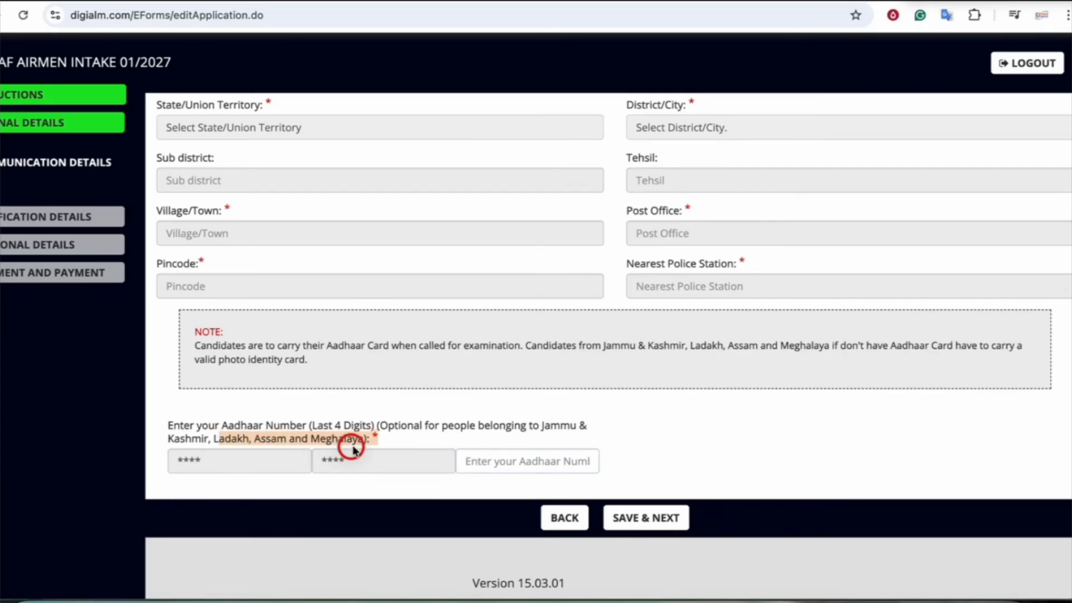
click(337, 438)
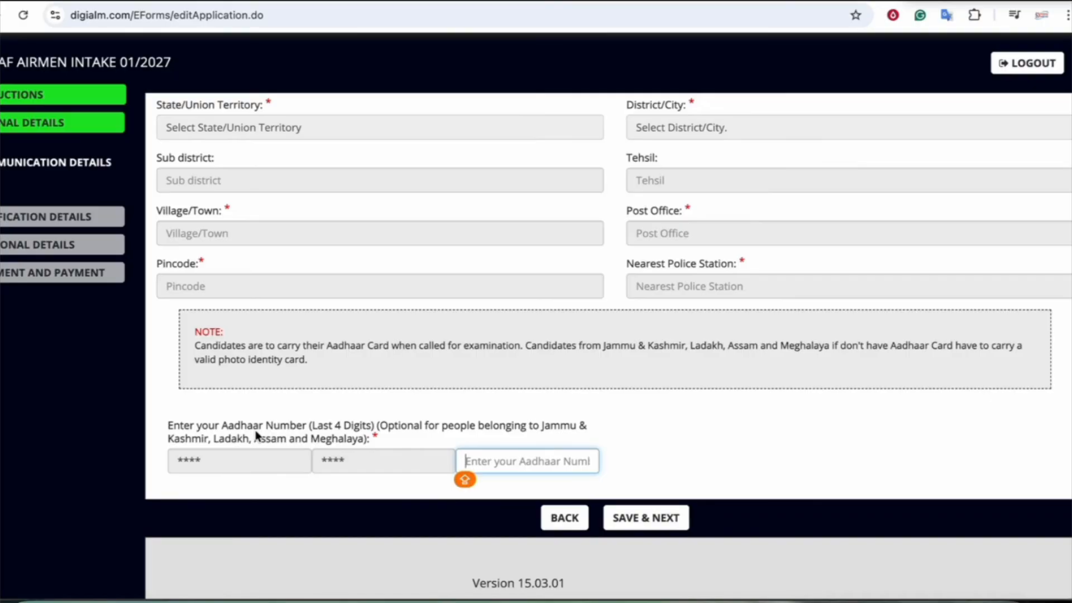
click(627, 517)
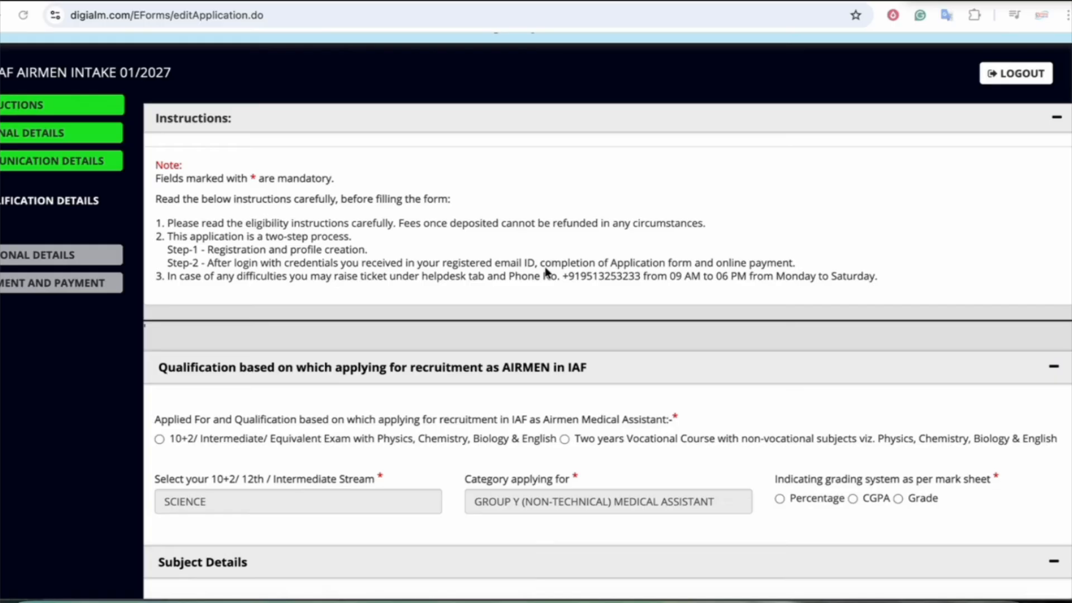
scroll(546, 272, down, 1)
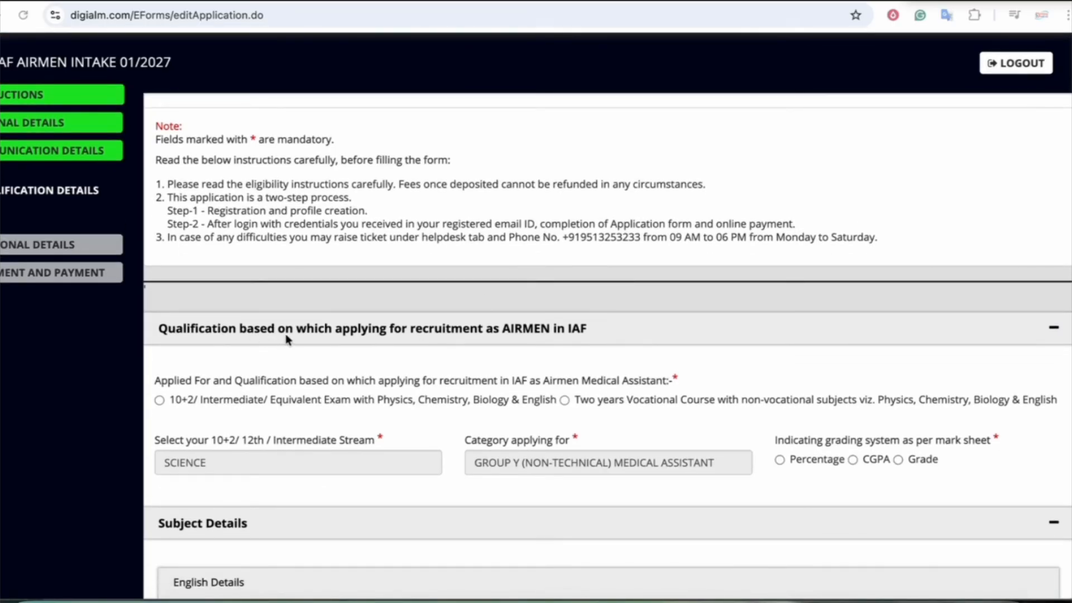
scroll(292, 338, down, 3)
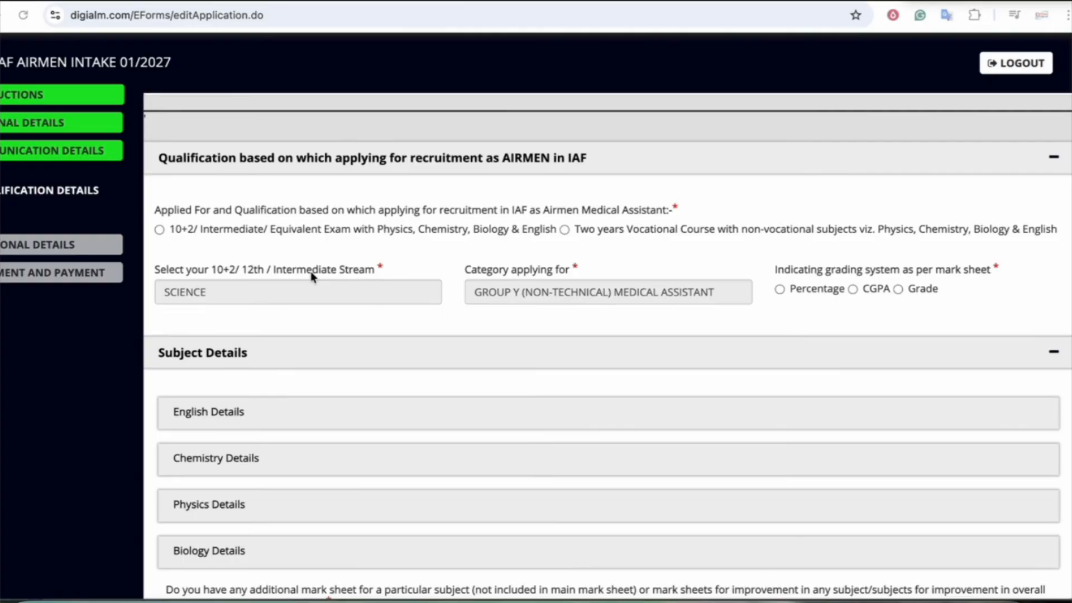
mouse_move(681, 4)
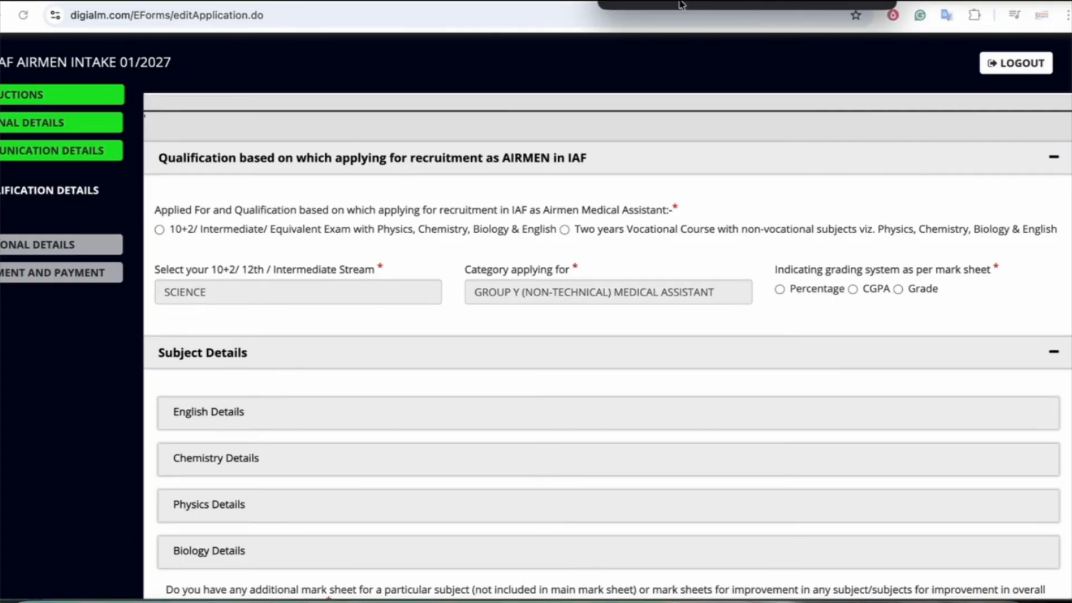
mouse_move(191, 222)
mouse_down()
mouse_move(152, 224)
mouse_move(156, 239)
mouse_move(411, 246)
mouse_move(553, 241)
mouse_move(561, 223)
mouse_move(203, 217)
mouse_up()
drag(605, 225, 559, 219)
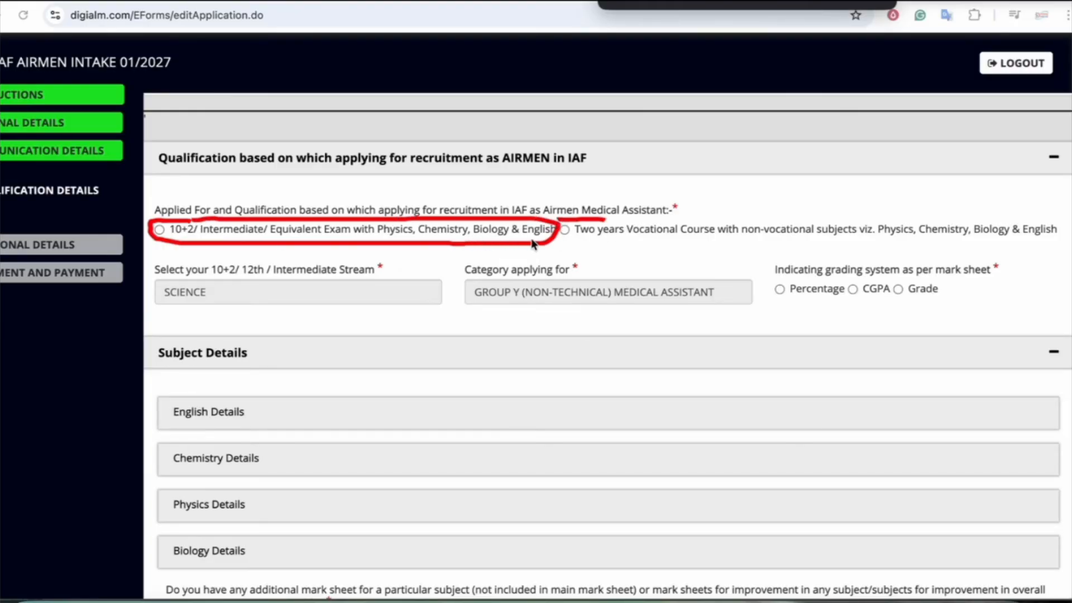
mouse_move(560, 223)
mouse_down()
mouse_move(626, 246)
mouse_move(967, 243)
mouse_move(1064, 215)
mouse_move(583, 224)
mouse_up()
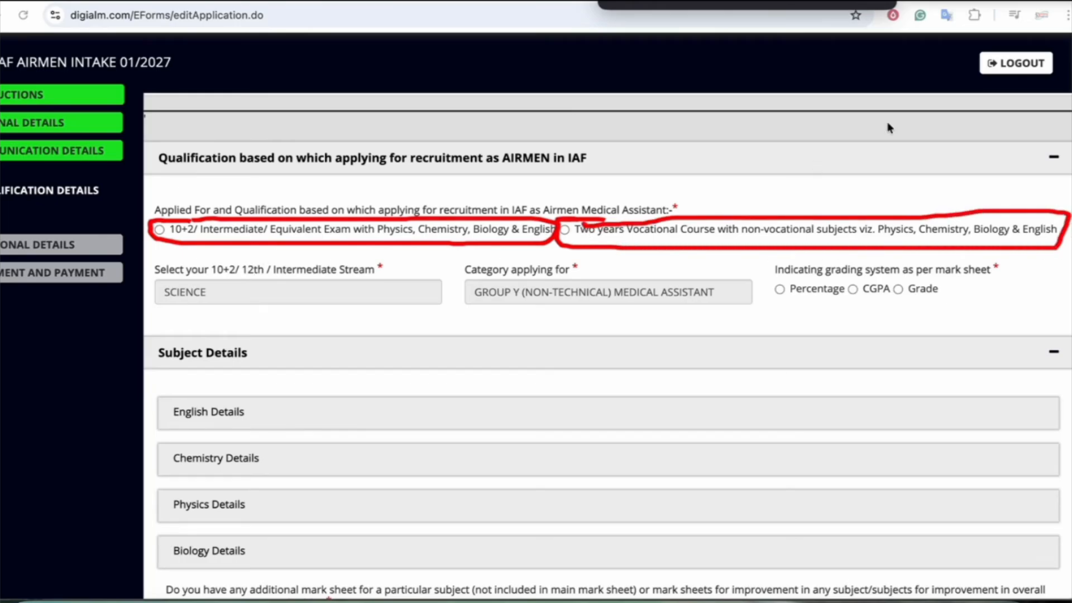
click(883, 2)
click(160, 230)
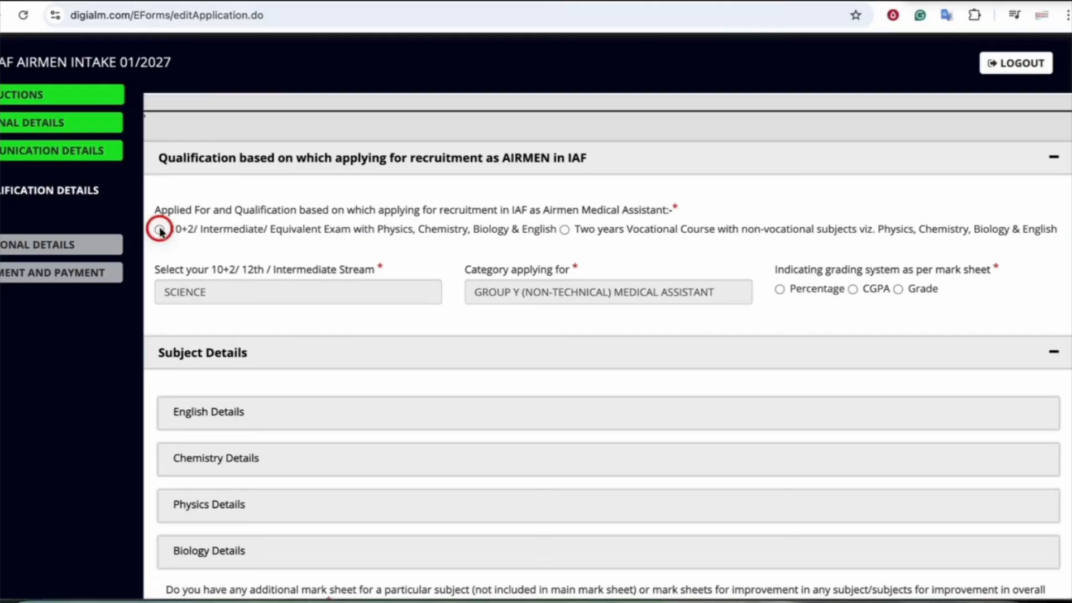
click(158, 232)
Set the qualification to the 10+2 exam and answer Yes to passing with required marks
click(564, 230)
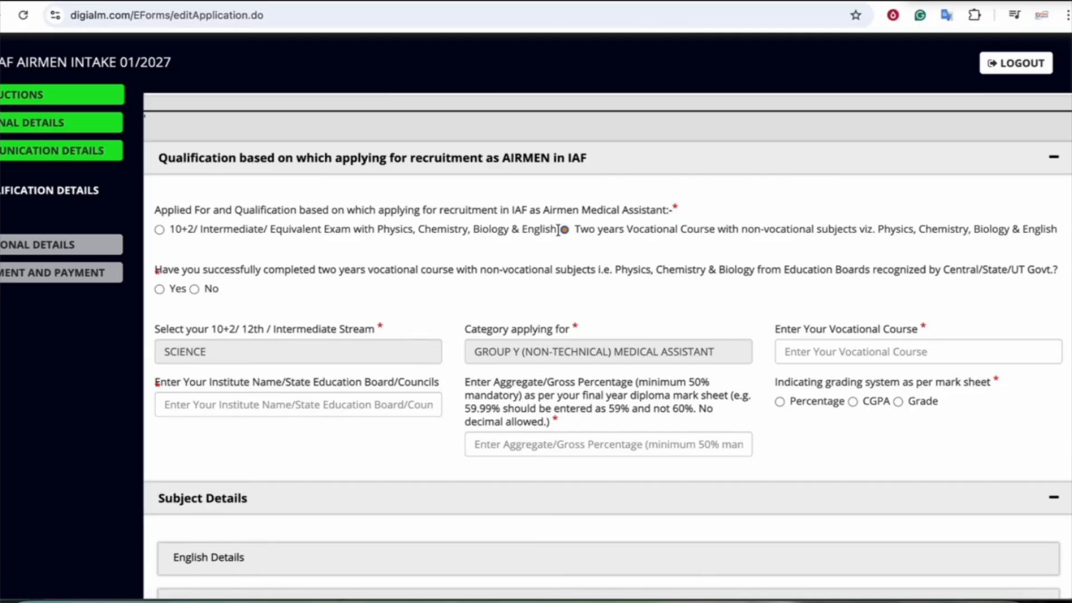
key(shift+Tab)
key(Tab)
key(Tab)
key(Tab)
key(Tab)
key(Tab)
key(Tab)
key(Tab)
key(Tab)
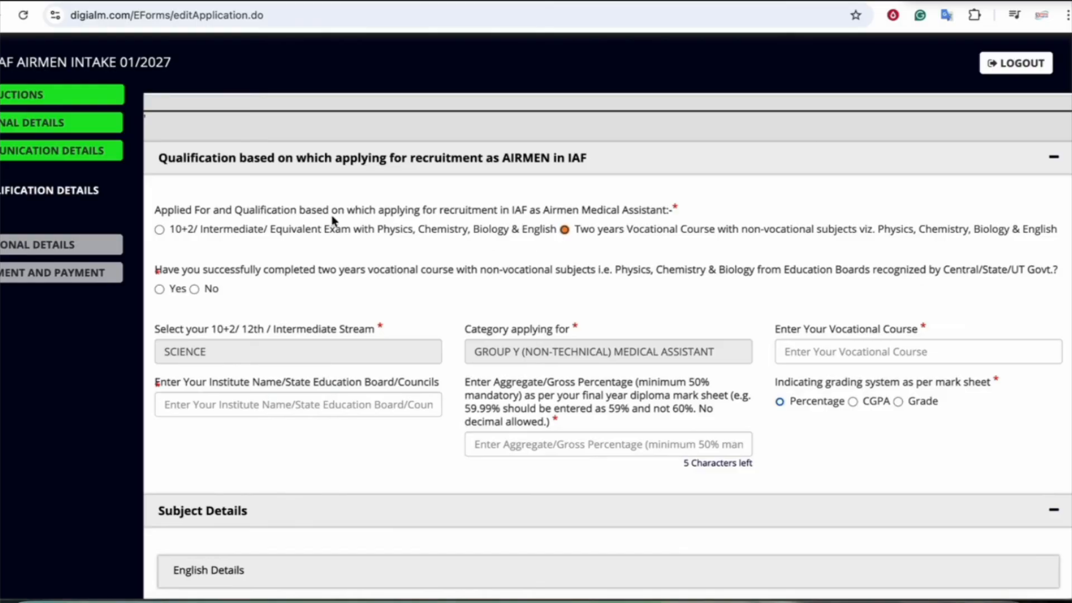
click(371, 232)
click(475, 234)
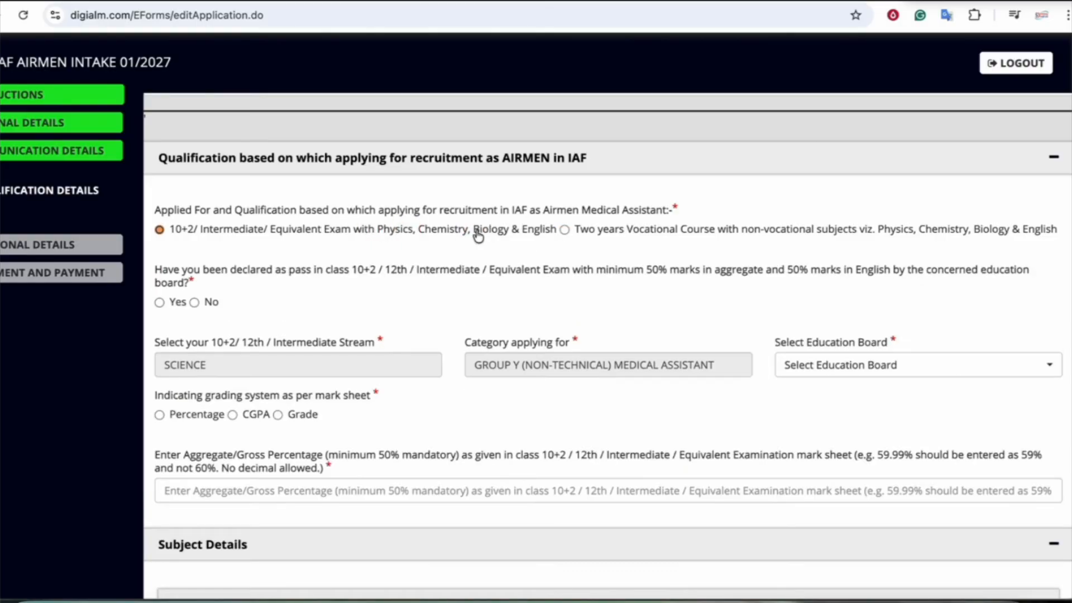
scroll(319, 293, down, 1)
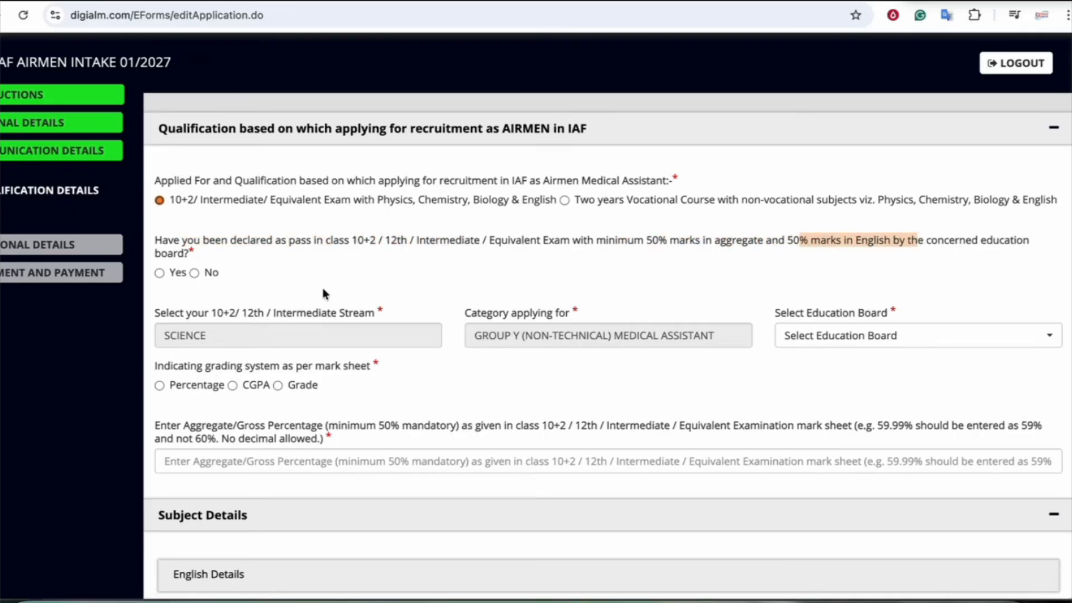
click(159, 272)
Choose Bihar School Examination Board, Patna and the Percentage grading system
scroll(251, 363, down, 1)
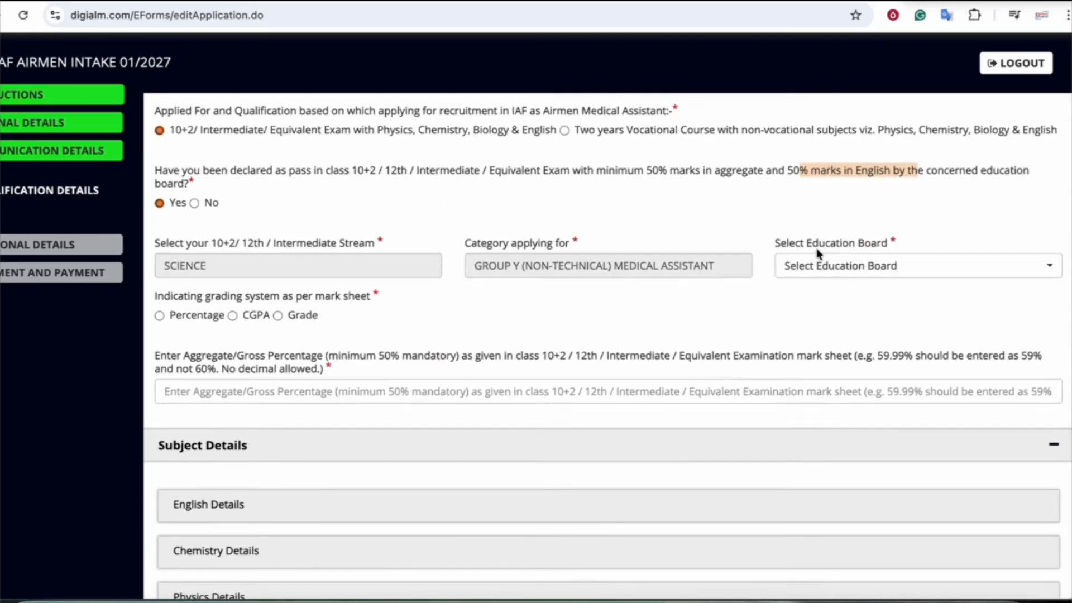
click(815, 267)
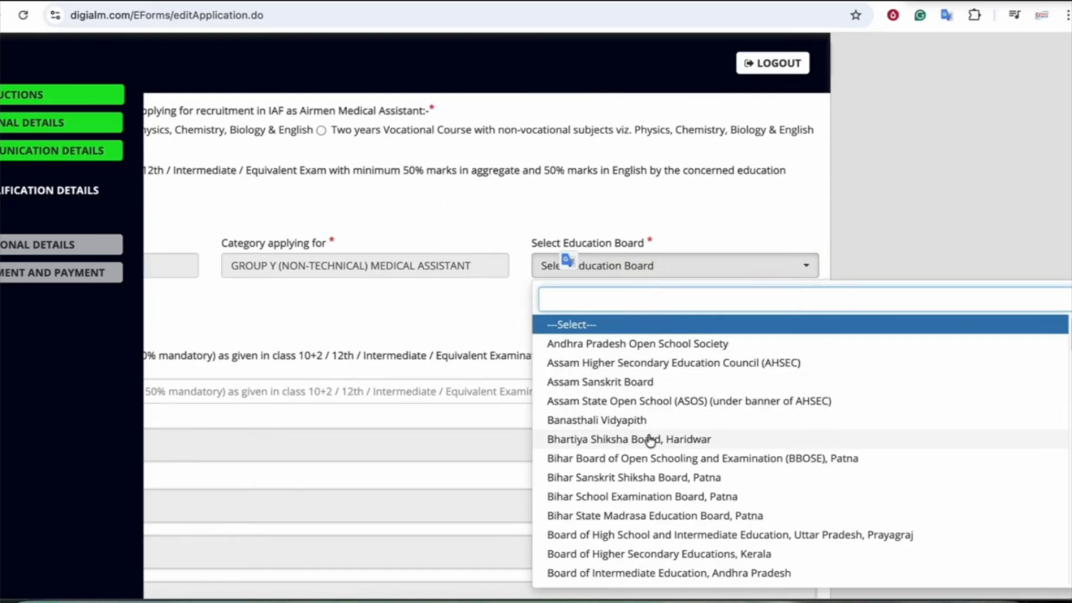
click(609, 497)
scroll(738, 389, down, 1)
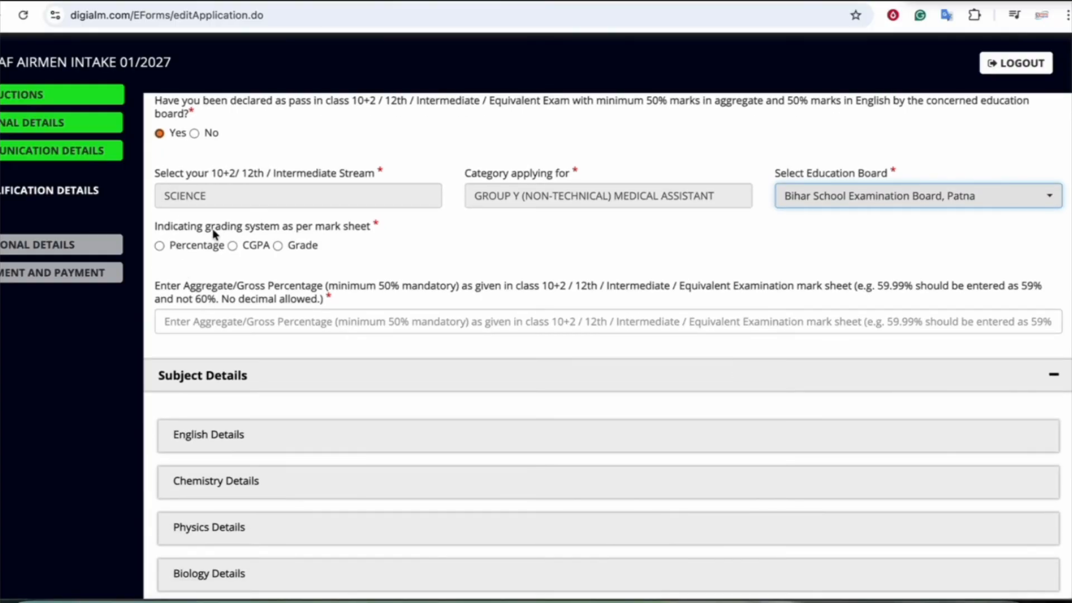
click(160, 246)
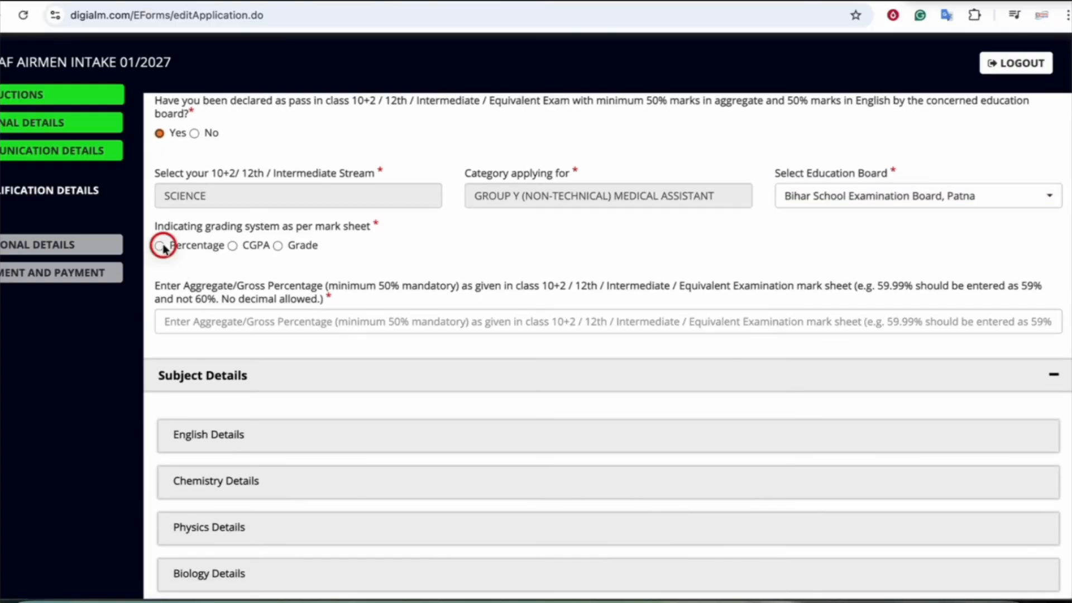
scroll(240, 311, down, 1)
Enter the aggregate percentage and English marks of 60 out of 100
scroll(254, 270, down, 1)
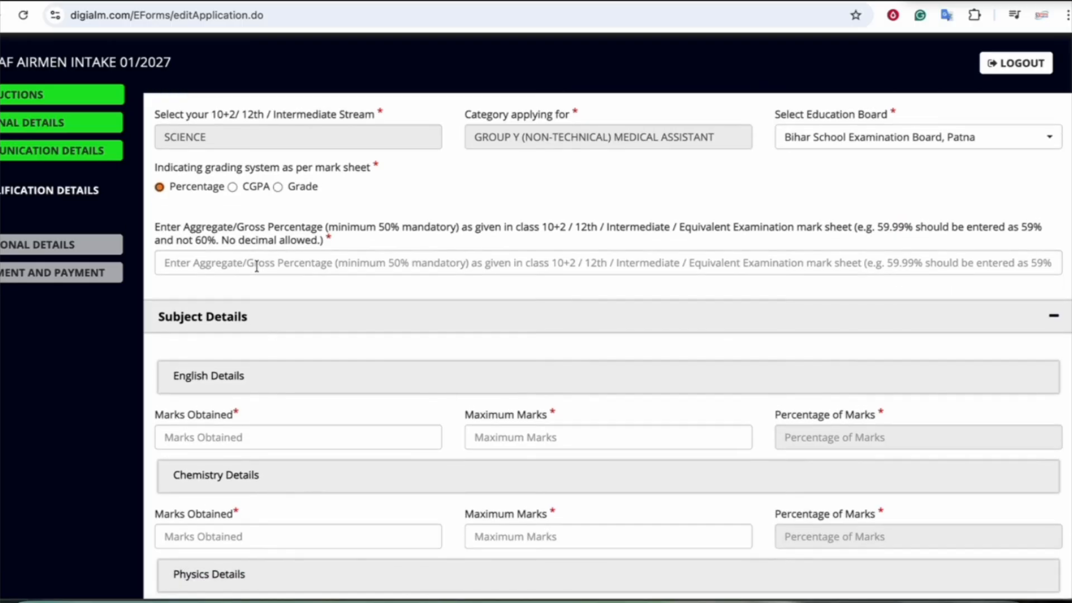
click(237, 266)
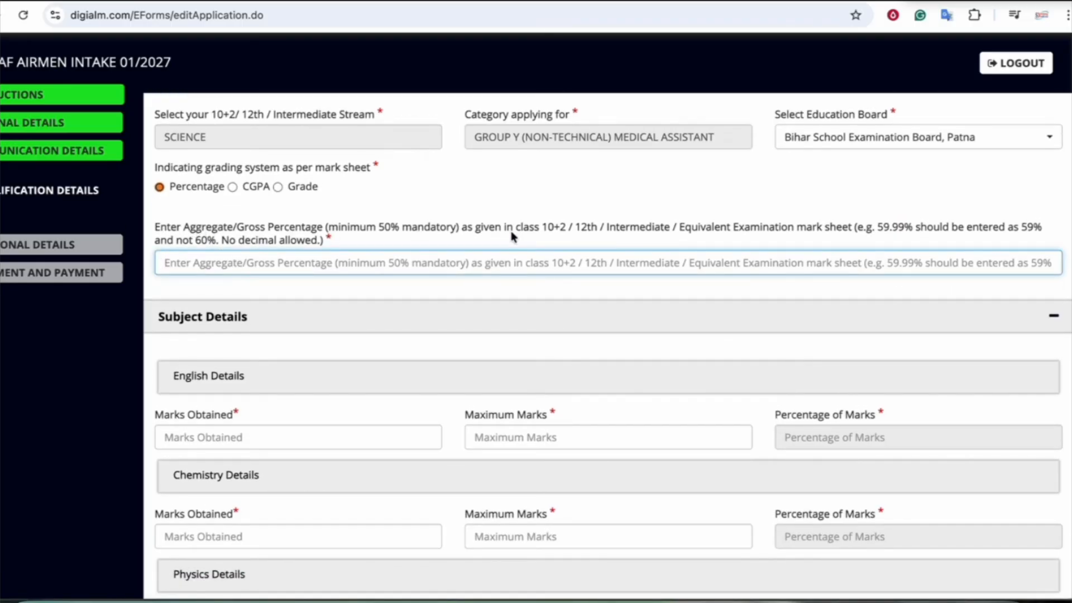
text(60)
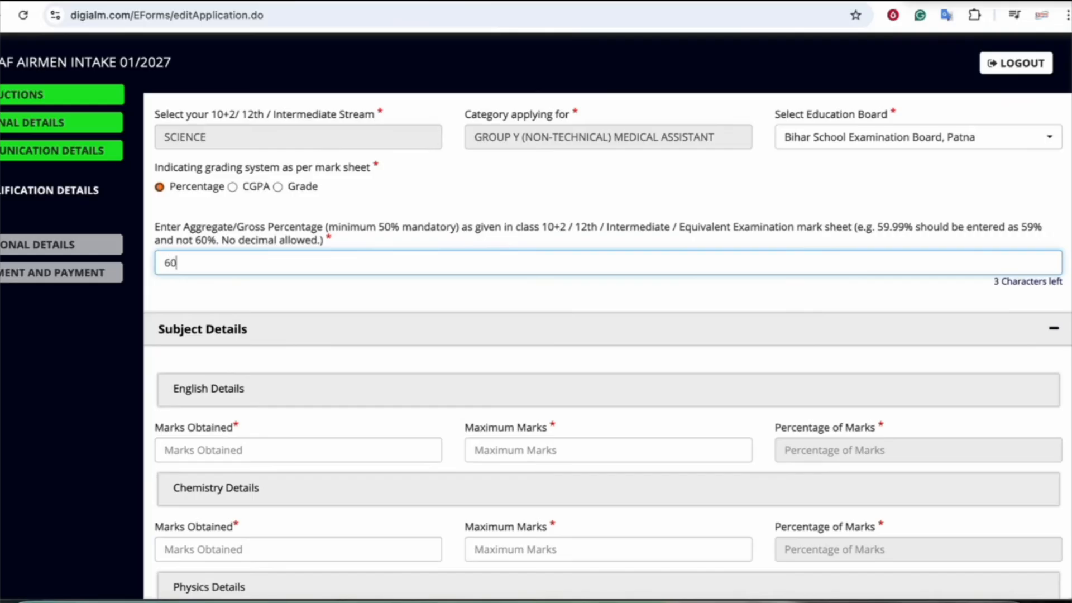
scroll(536, 279, down, 3)
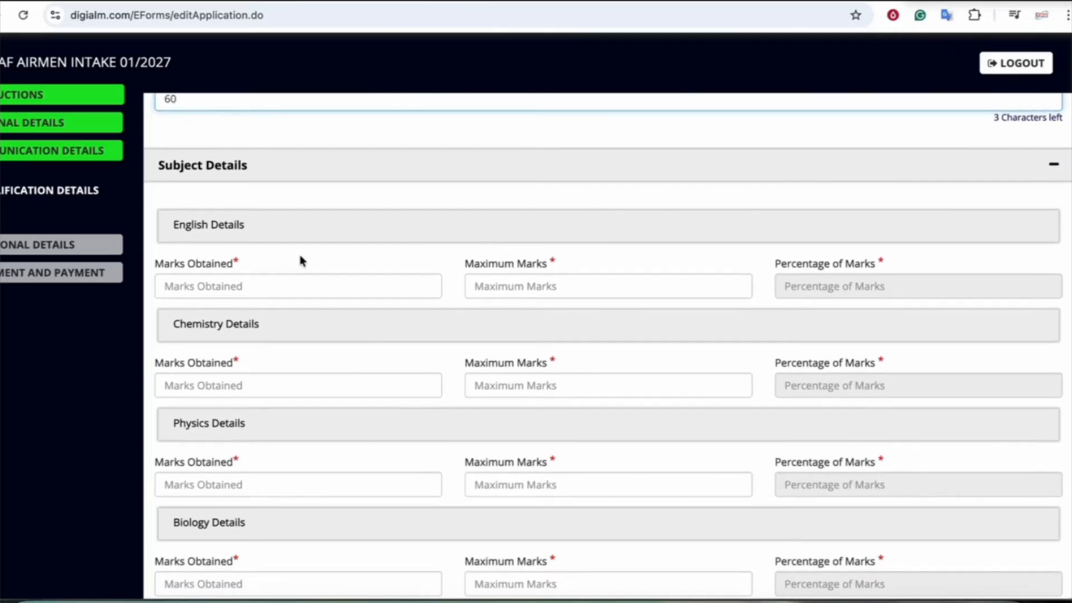
scroll(302, 260, down, 2)
click(256, 223)
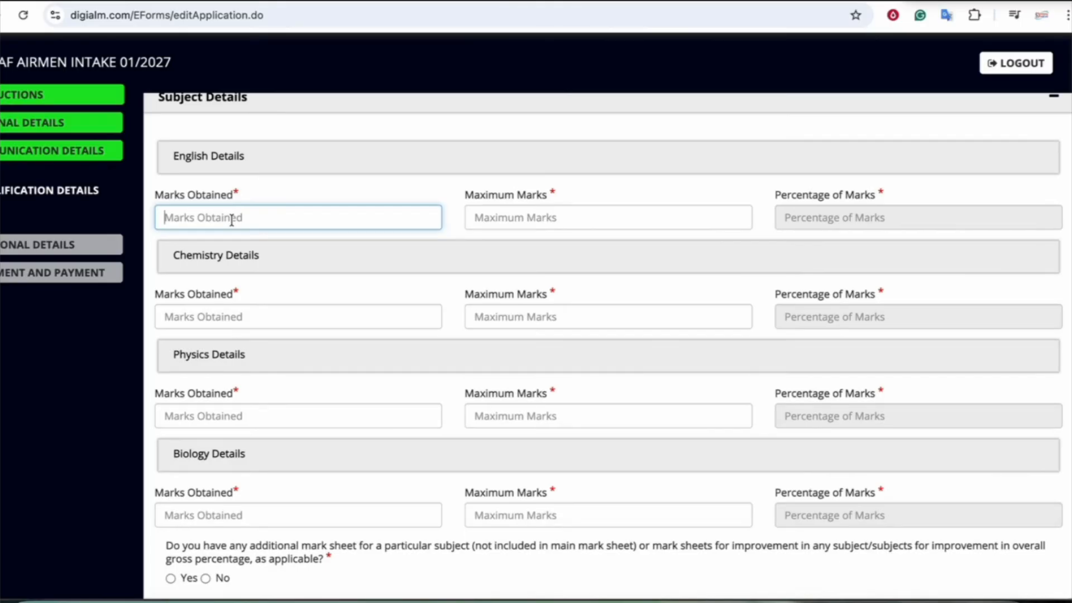
text(60)
key(Tab)
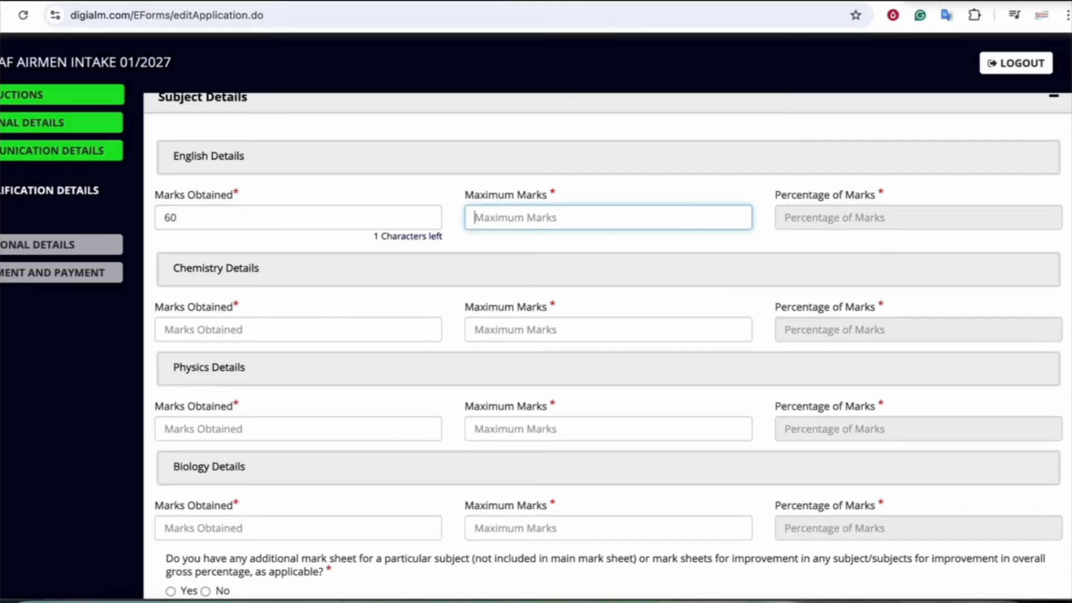
text(100)
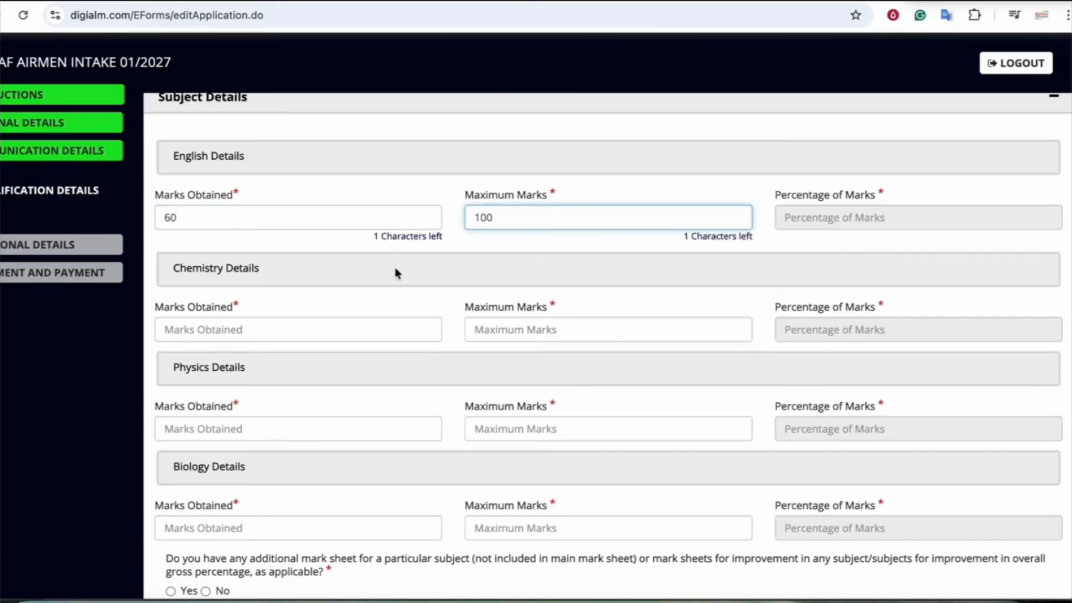
key(Tab)
Enter Chemistry marks of 50 out of 100
scroll(455, 287, down, 1)
click(249, 297)
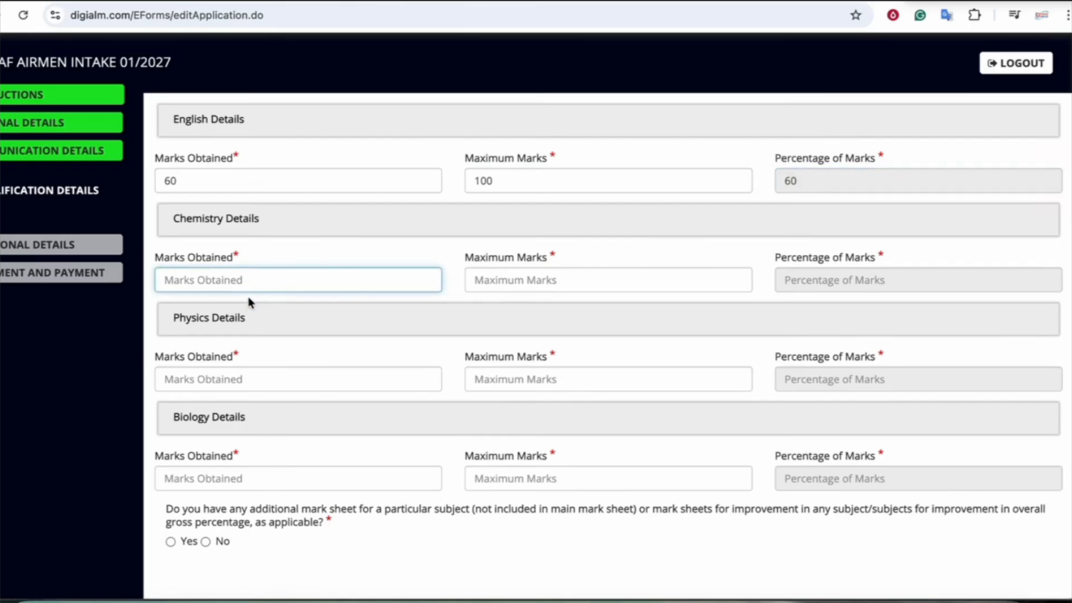
text(6)
key(BackSpace)
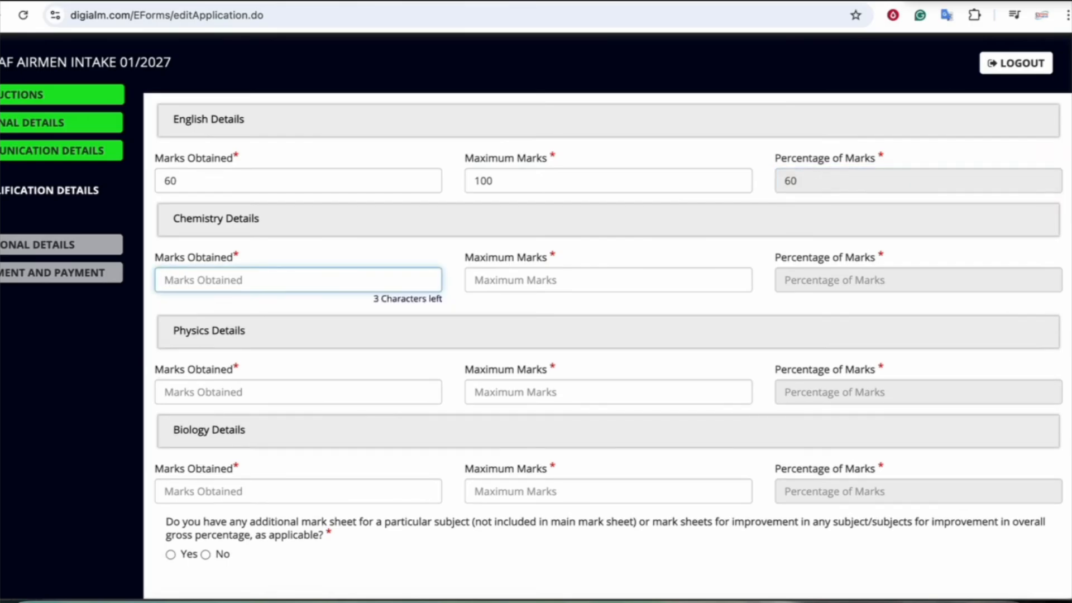
text(50)
key(Tab)
text(10)
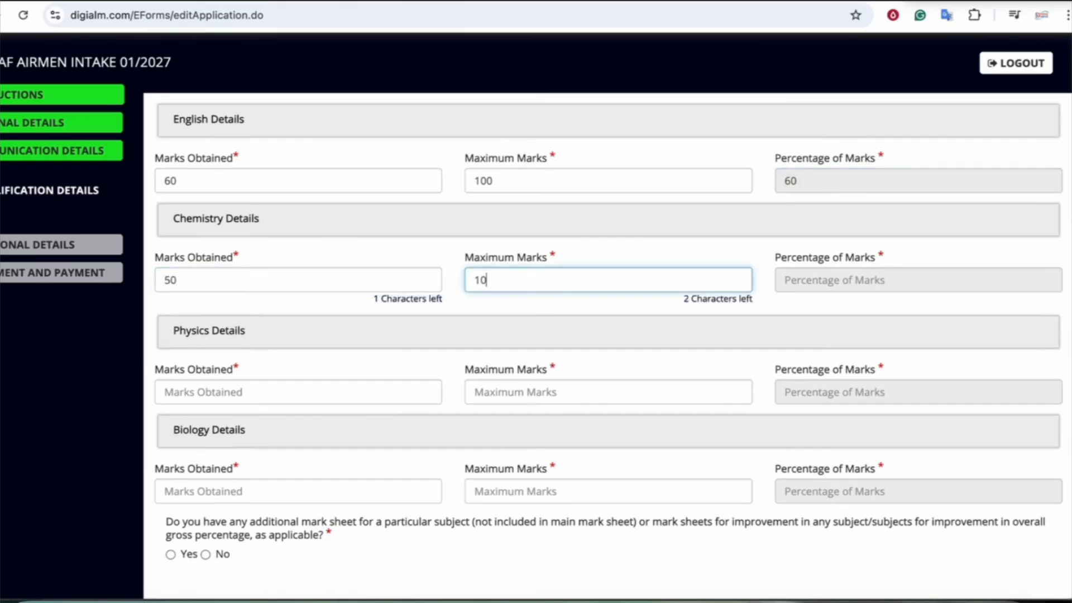
key(Tab)
Answer No to additional mark sheets and save the qualification details
scroll(227, 349, down, 1)
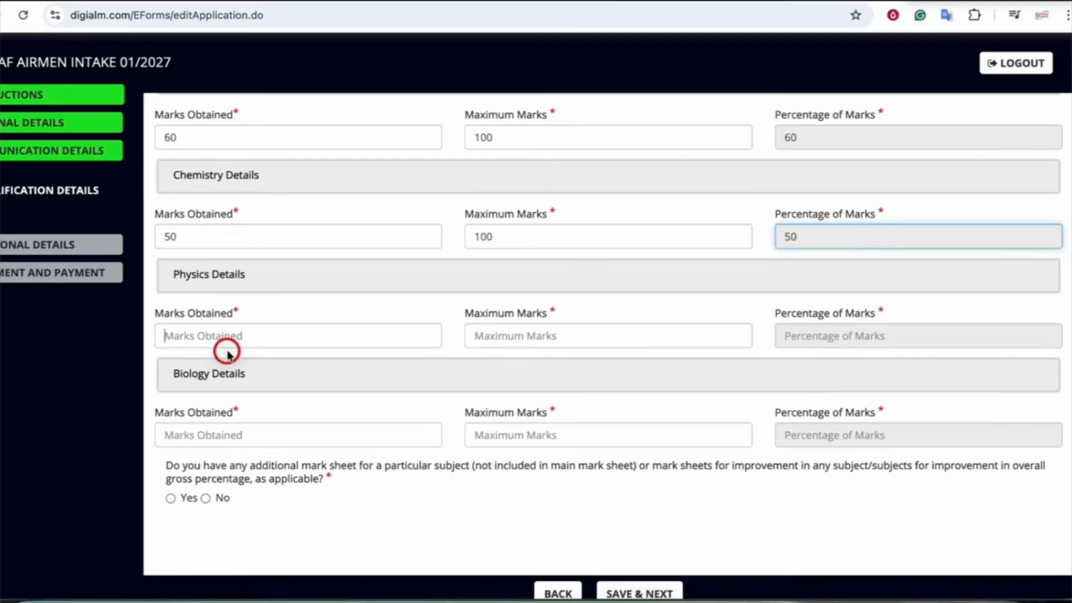
click(226, 342)
click(210, 434)
scroll(211, 435, down, 1)
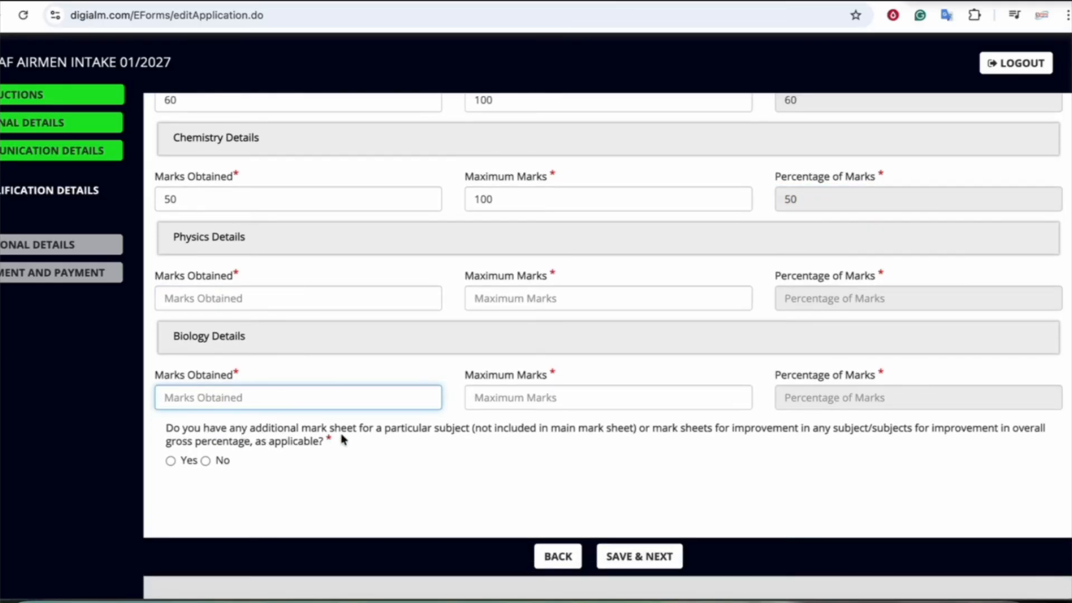
scroll(369, 442, down, 1)
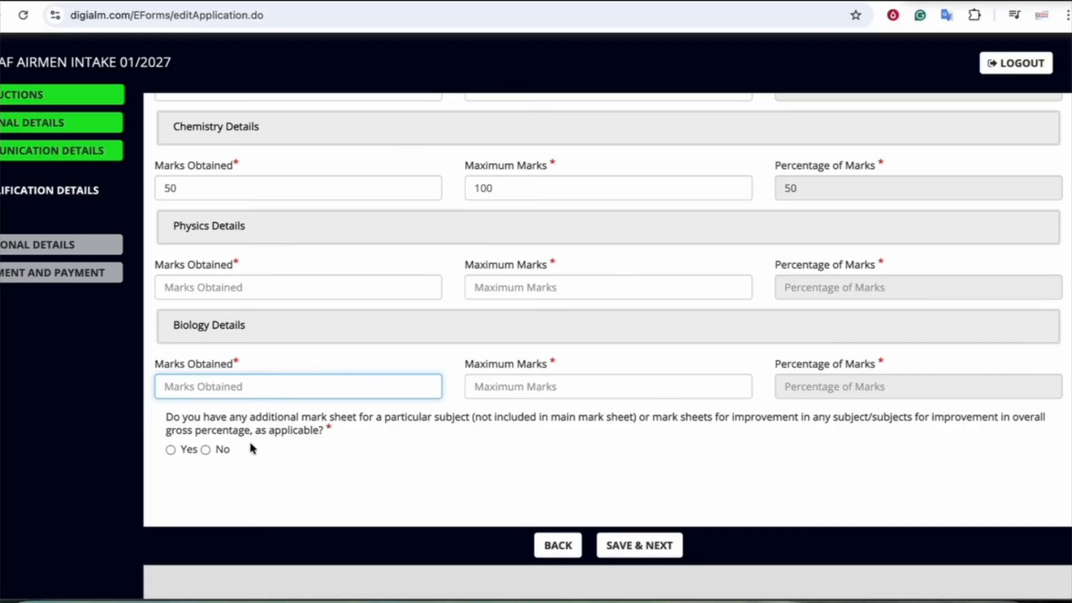
click(206, 449)
scroll(602, 493, down, 1)
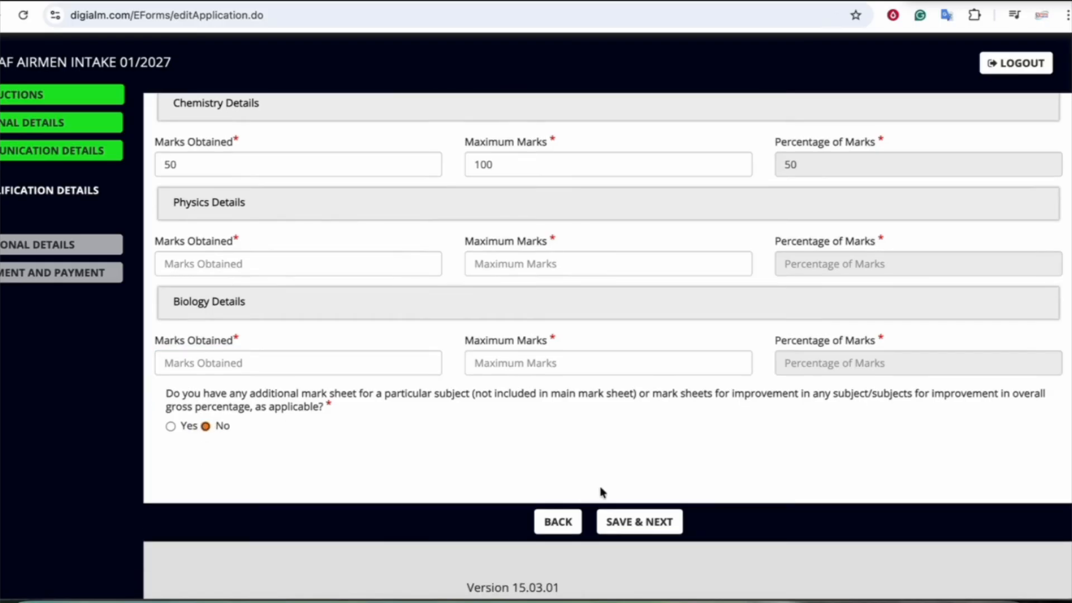
click(636, 520)
Enter 'A MOLE ON HEAD' as the permanent body mark and 165 cm height
scroll(629, 330, down, 2)
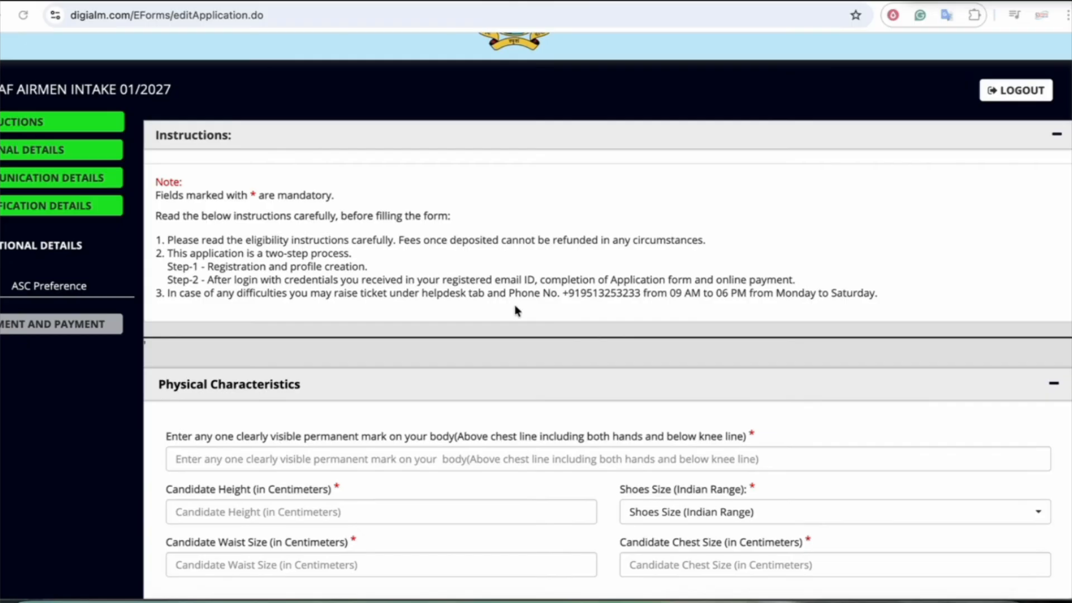
scroll(516, 311, down, 3)
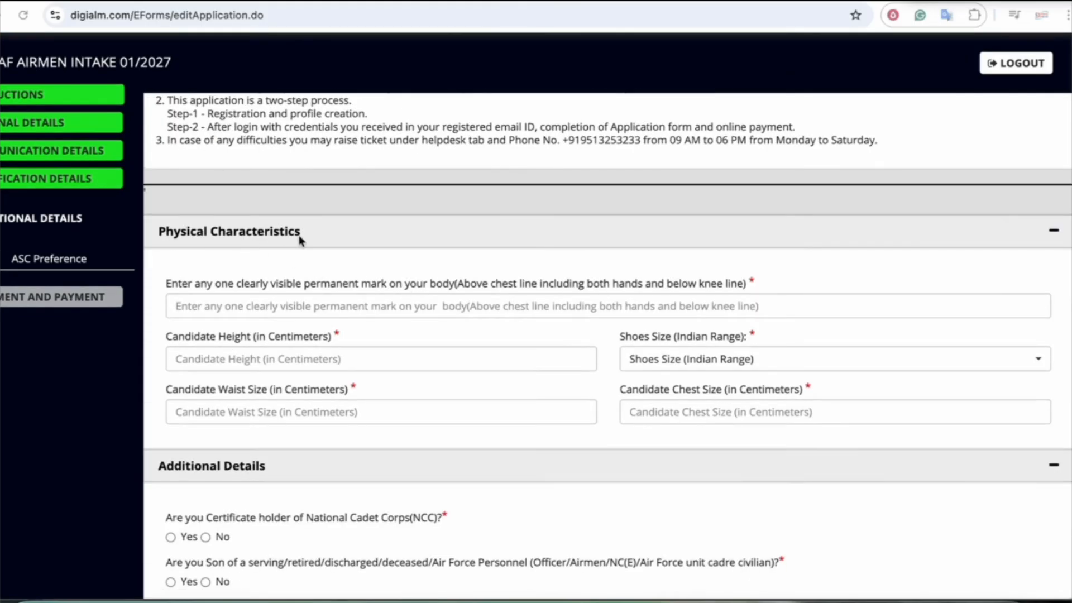
scroll(301, 241, down, 1)
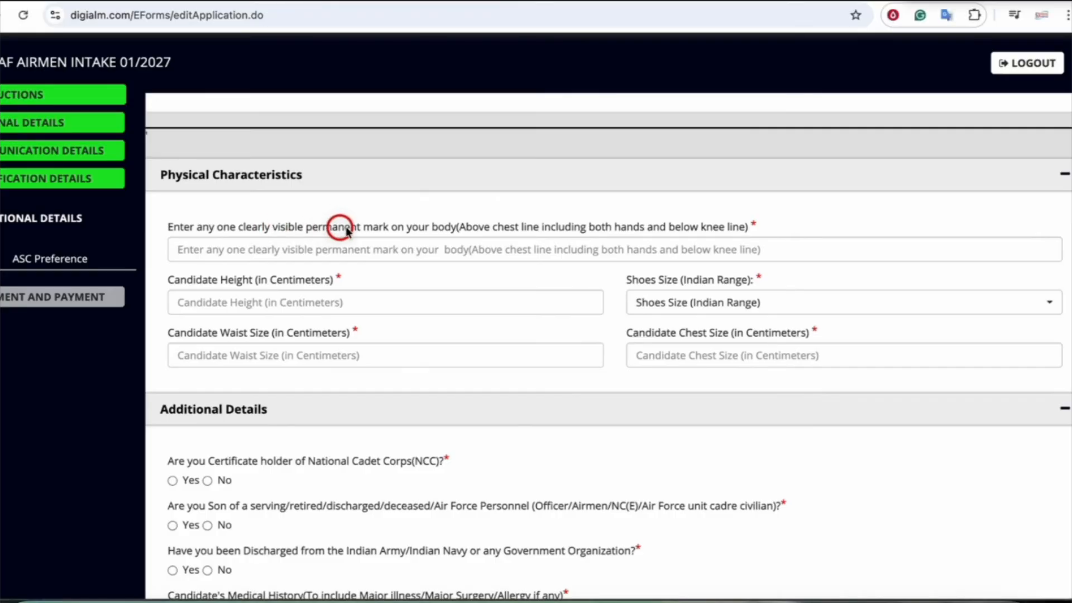
click(403, 249)
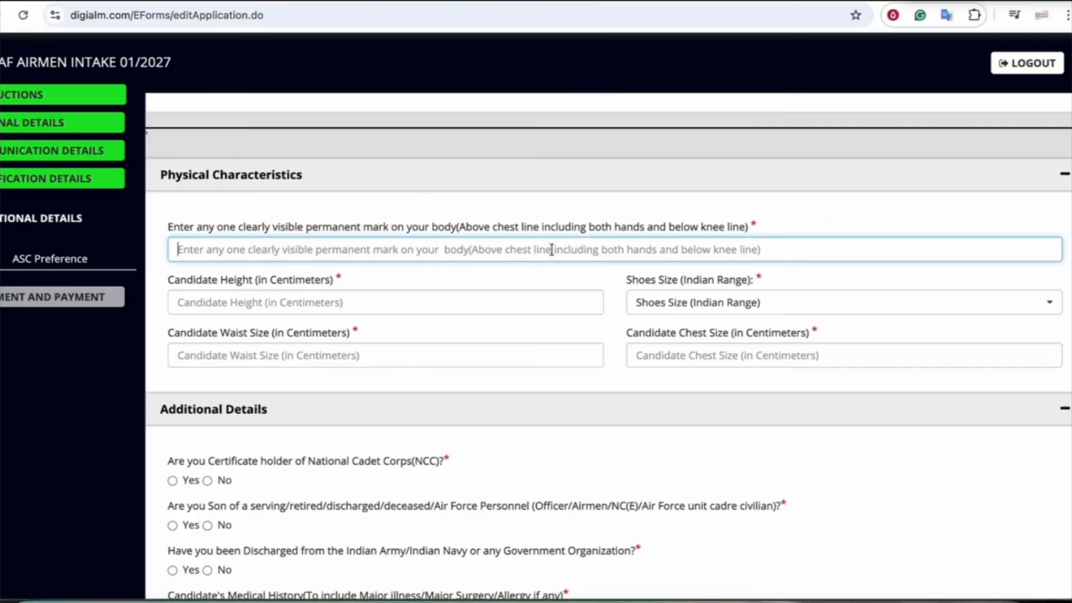
text(A M)
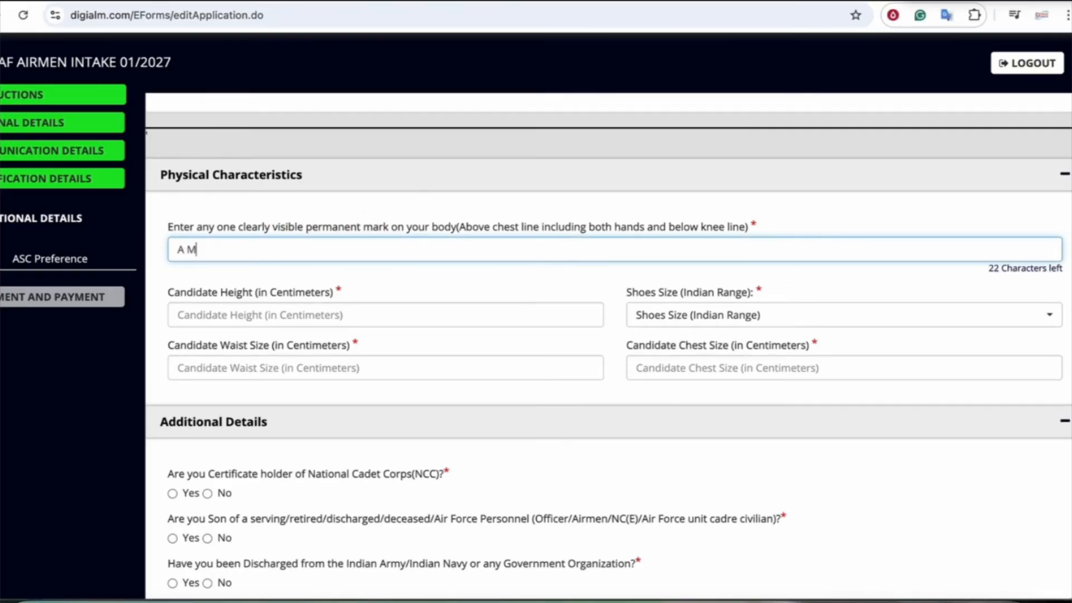
text(OLE ON HEAD)
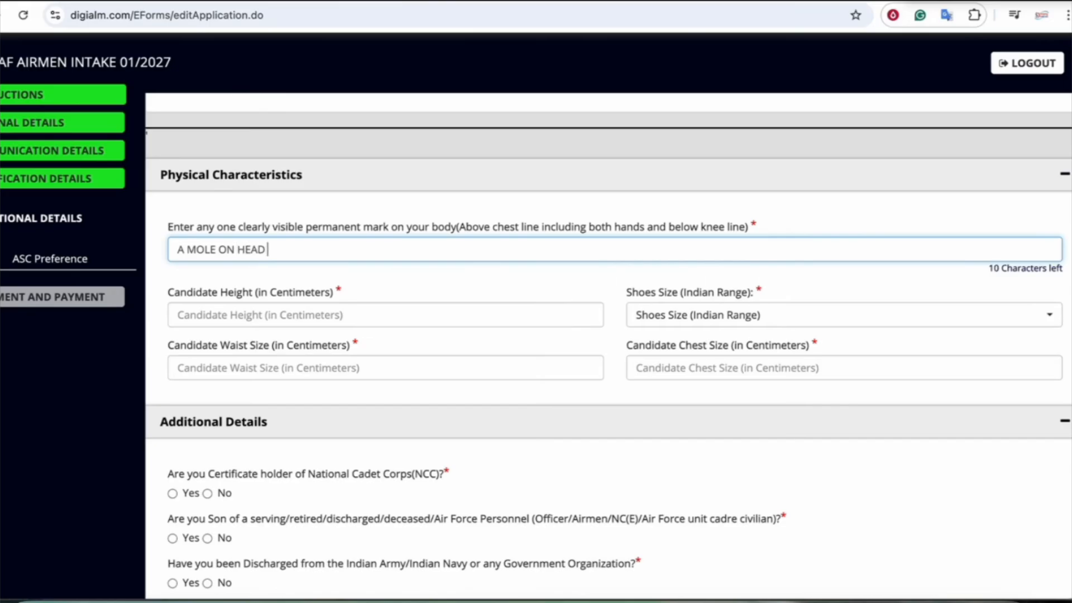
scroll(562, 283, down, 1)
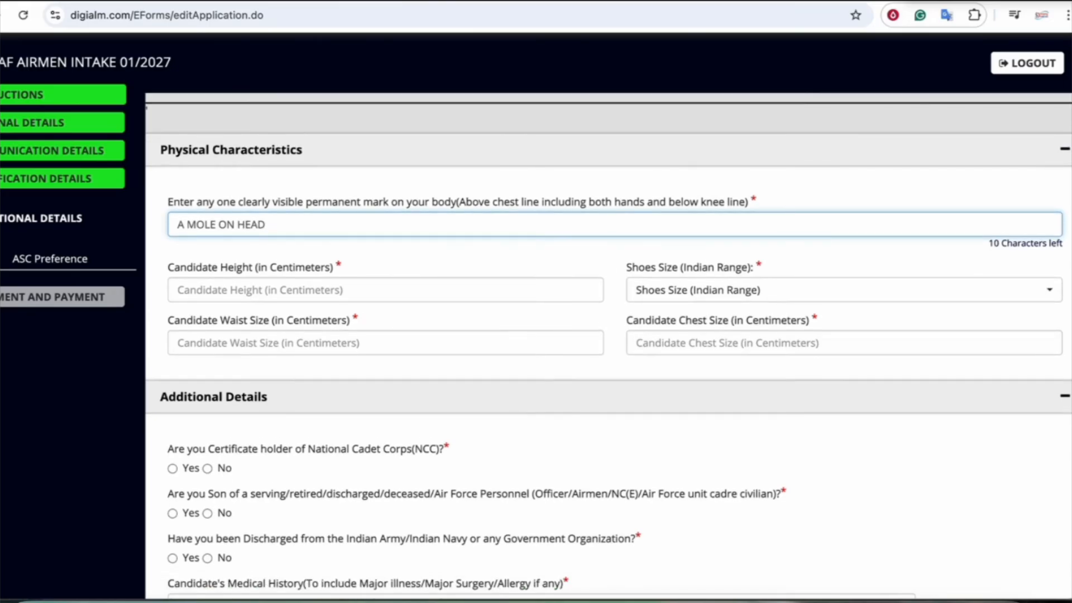
scroll(289, 268, down, 1)
click(289, 266)
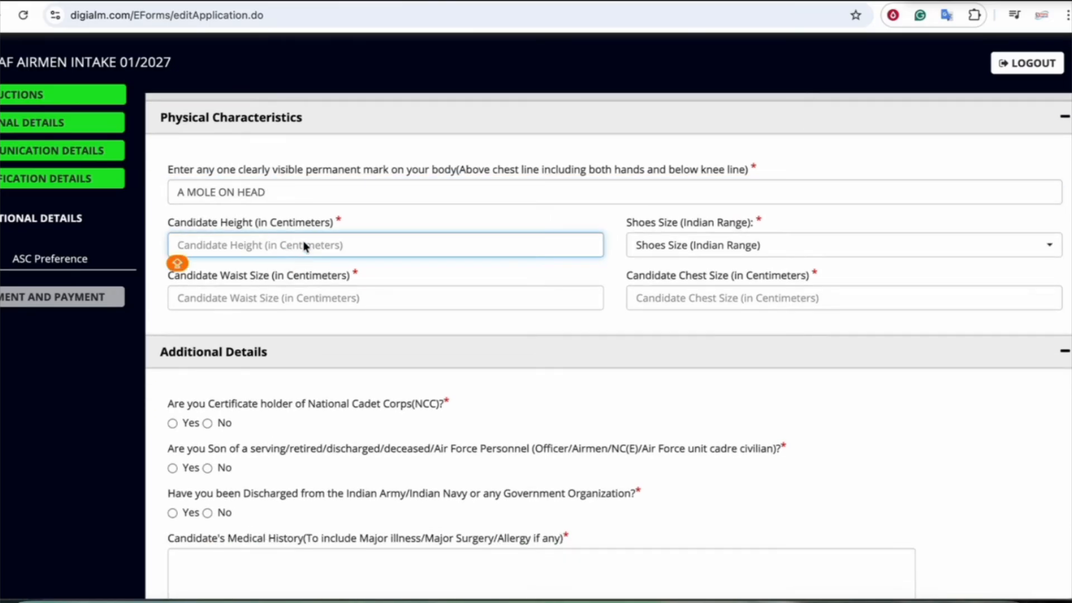
text(165)
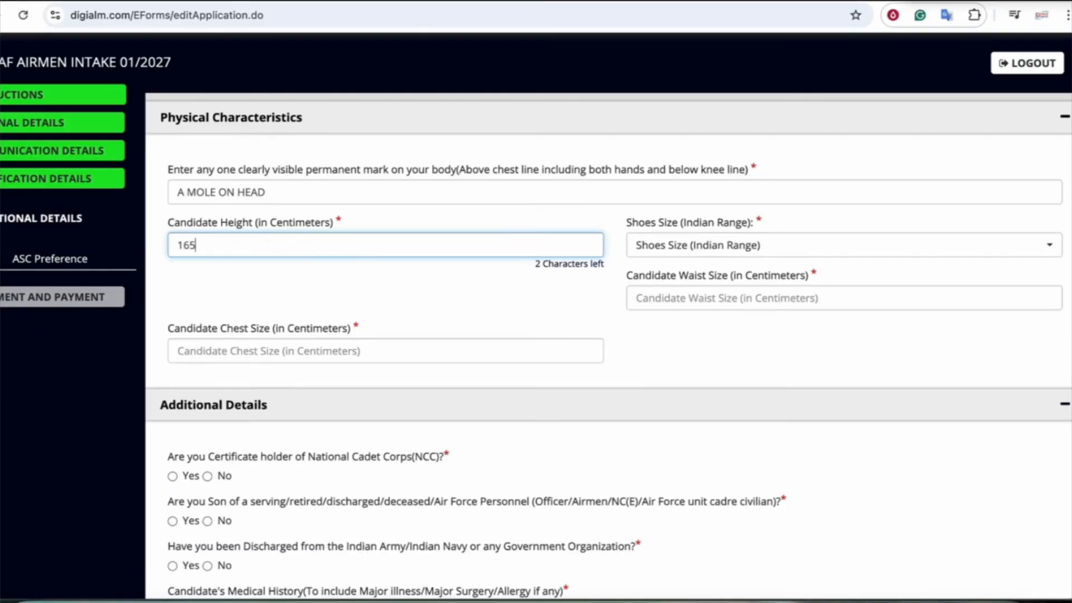
Choose shoe size 9, then move through the Waist and Chest fields
click(723, 246)
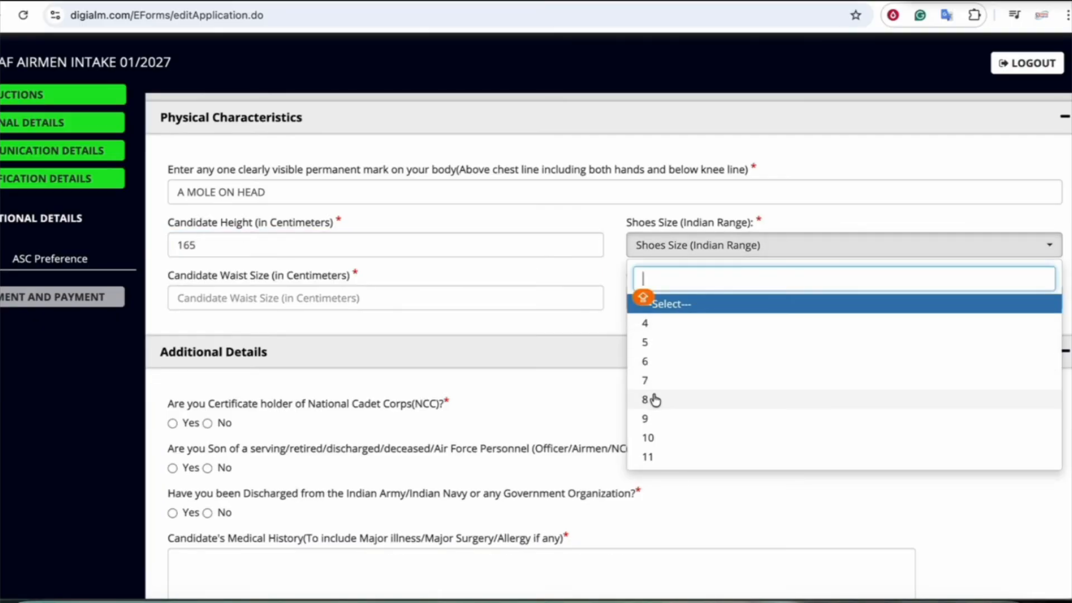
click(655, 418)
click(263, 298)
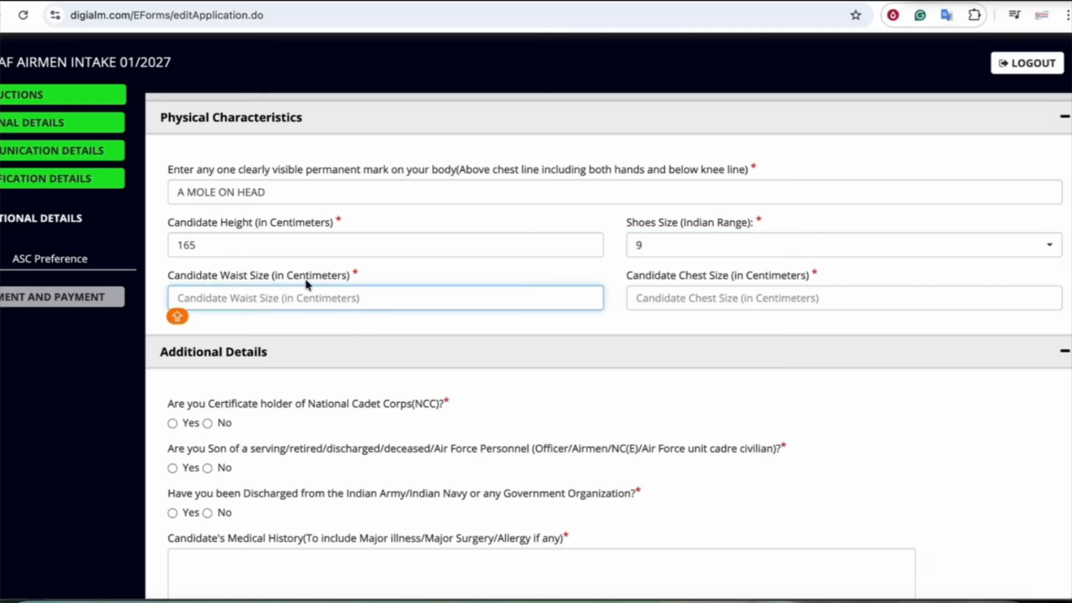
drag(287, 276, 327, 278)
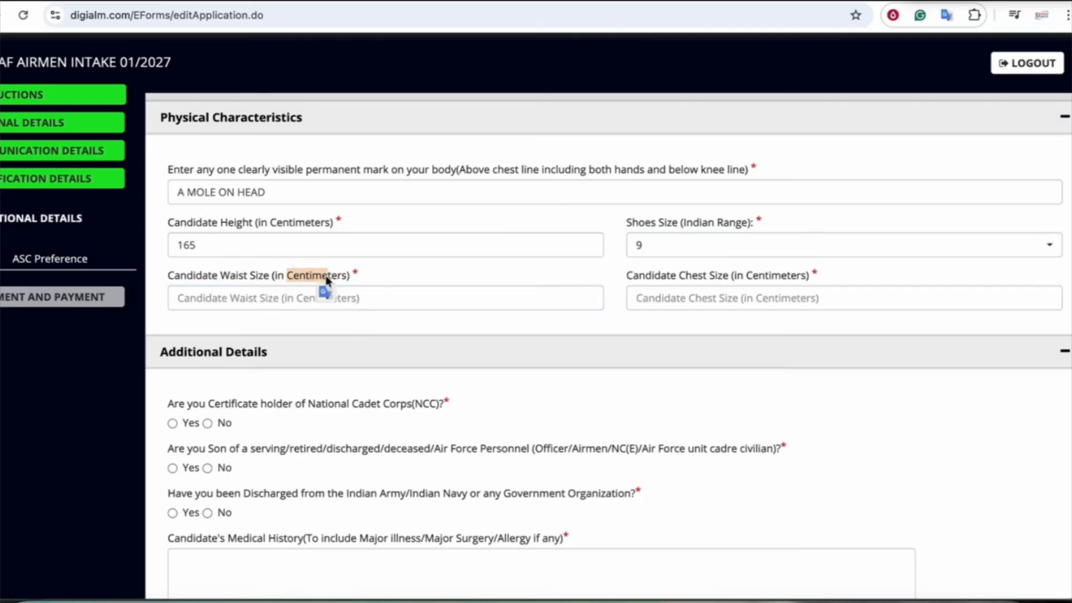
click(689, 298)
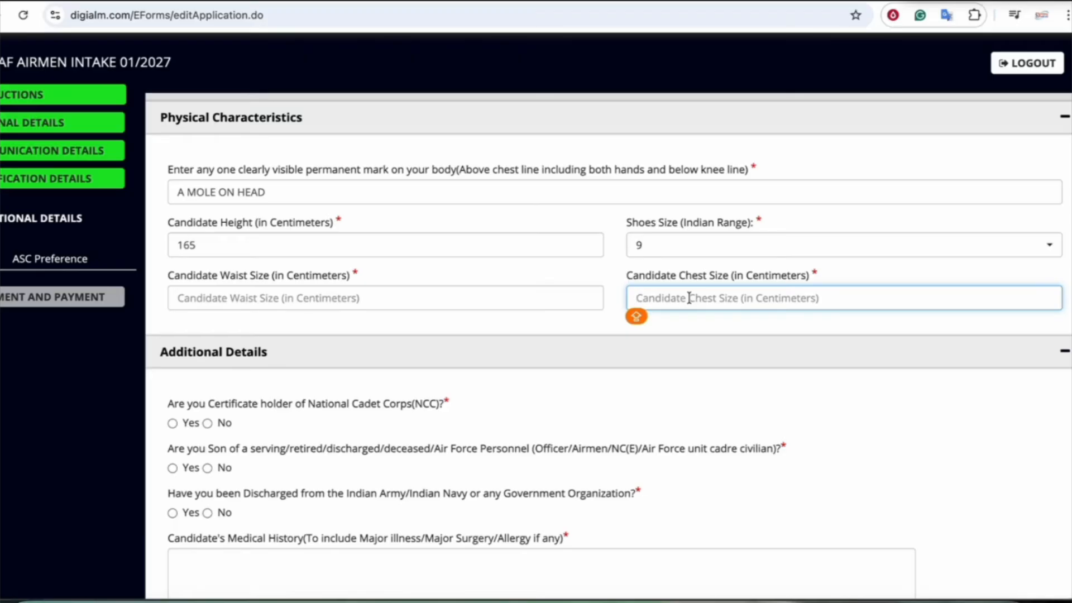
scroll(689, 298, down, 3)
drag(213, 238, 383, 233)
Answer No to the NCC certificate, Air Force parent and prior discharge questions
click(207, 259)
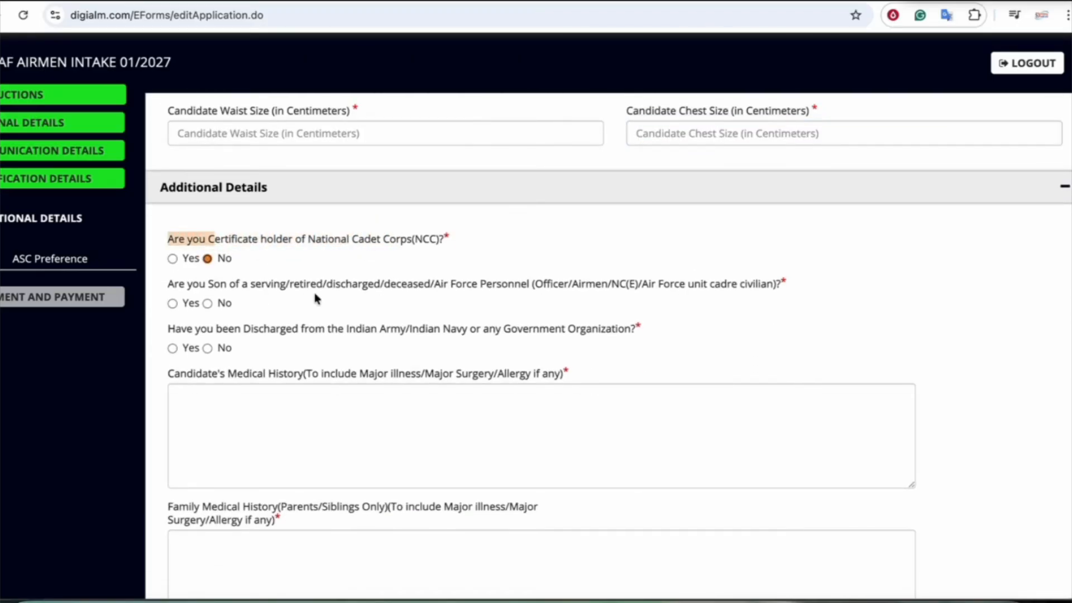
drag(258, 290, 534, 288)
click(501, 289)
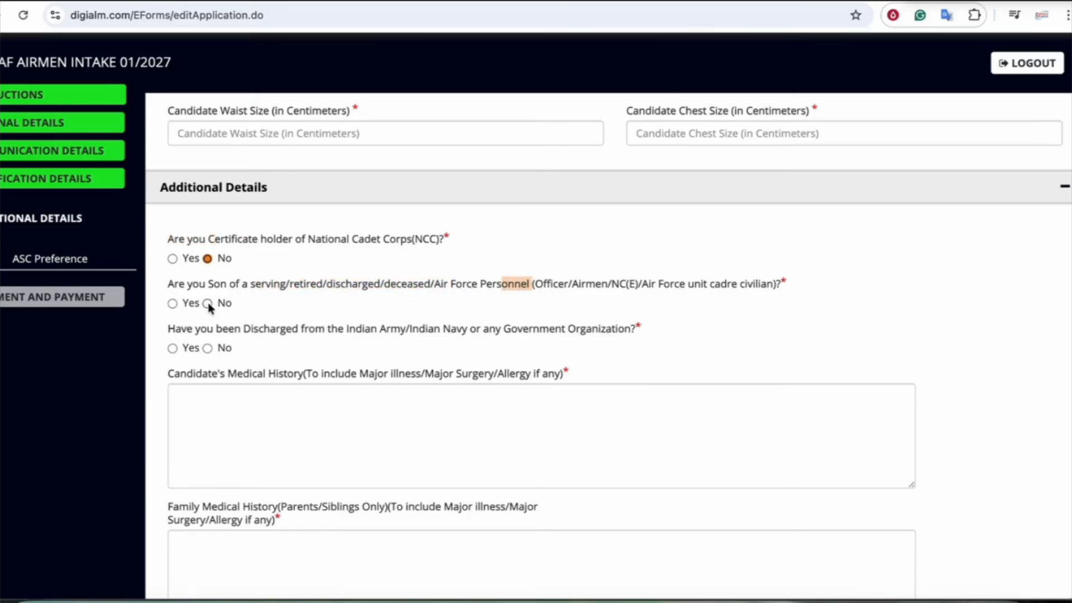
scroll(311, 323, down, 1)
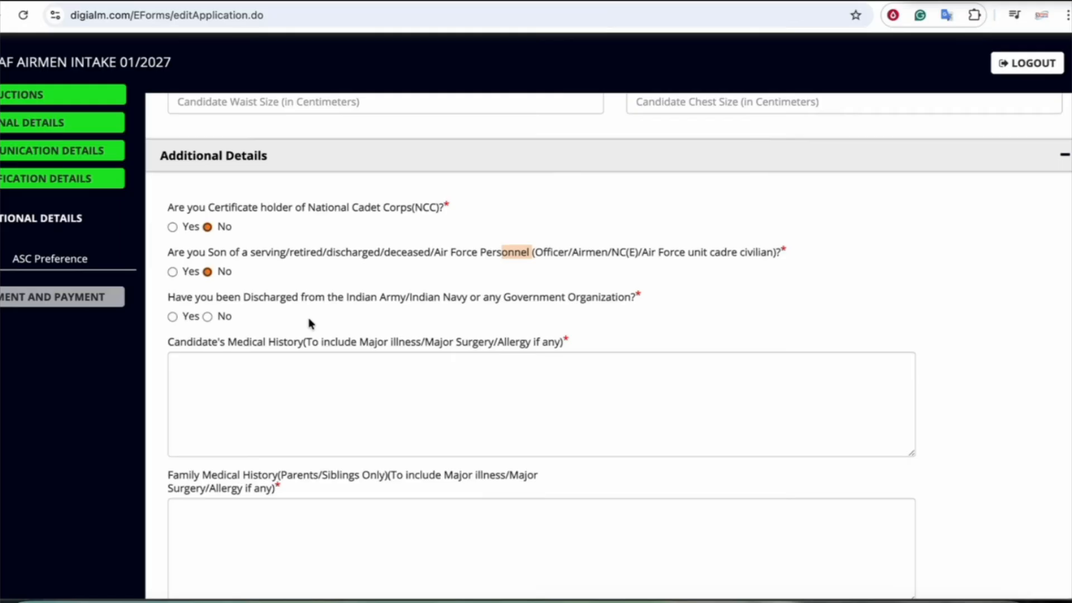
scroll(310, 322, down, 1)
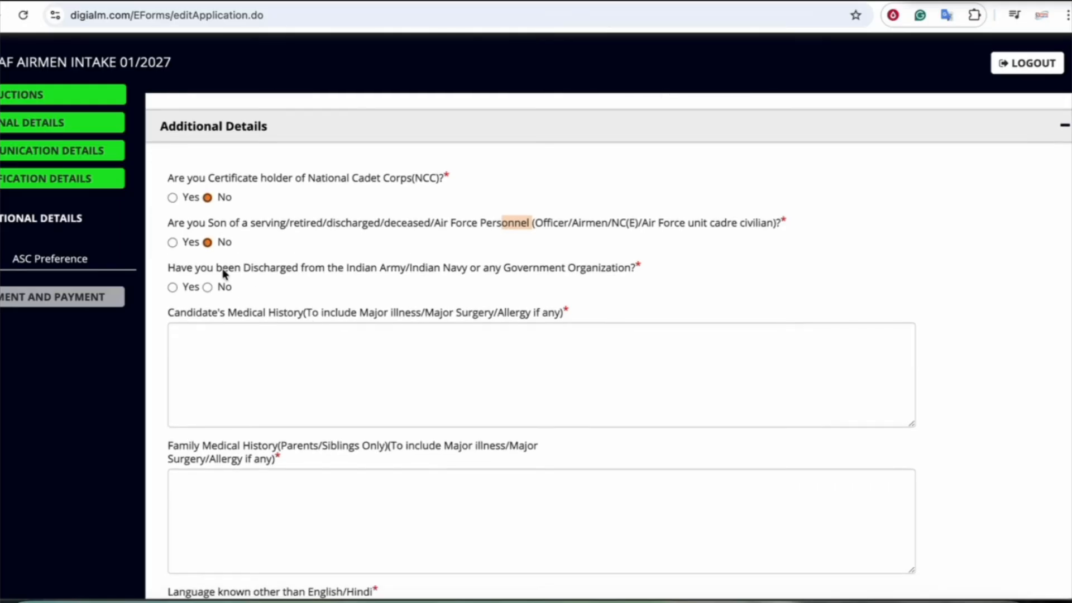
drag(380, 269, 458, 269)
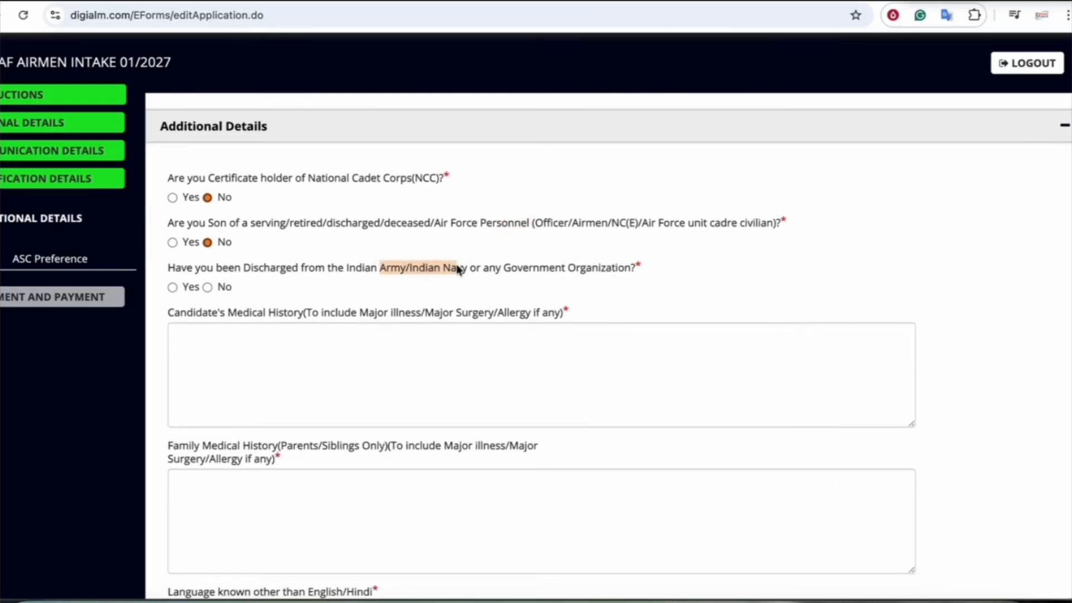
click(208, 287)
scroll(328, 333, down, 1)
drag(190, 279, 303, 278)
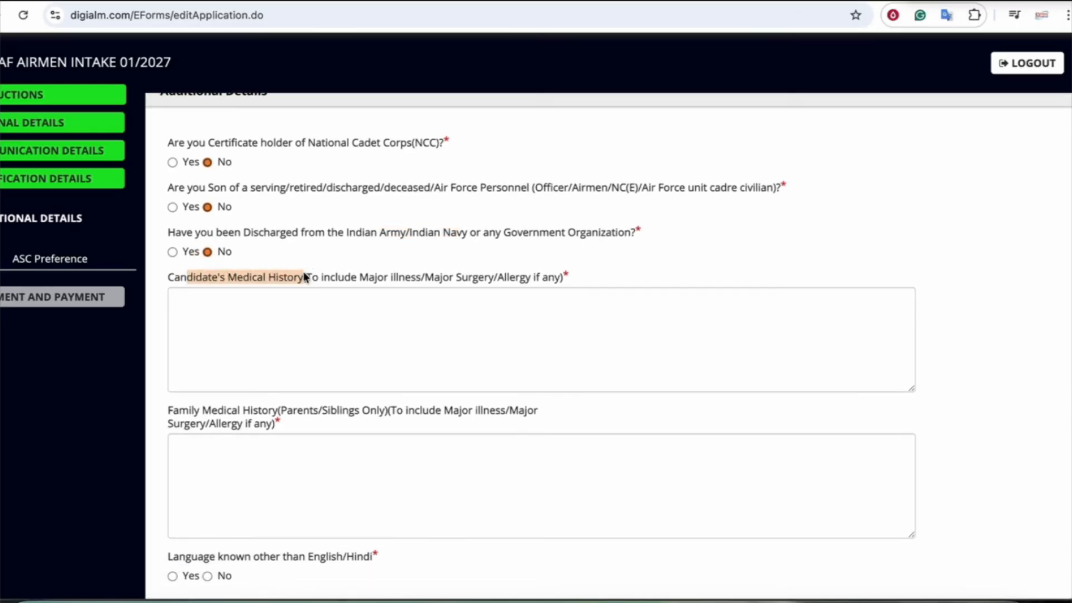
Enter NA for both the candidate's and family medical history
click(444, 283)
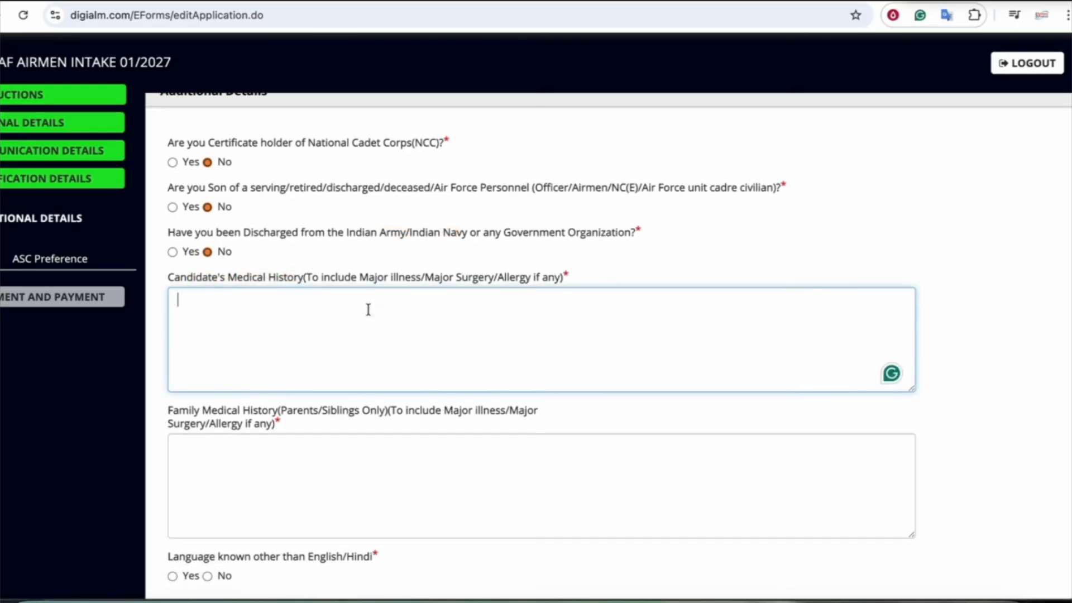
text(NA)
scroll(457, 366, down, 2)
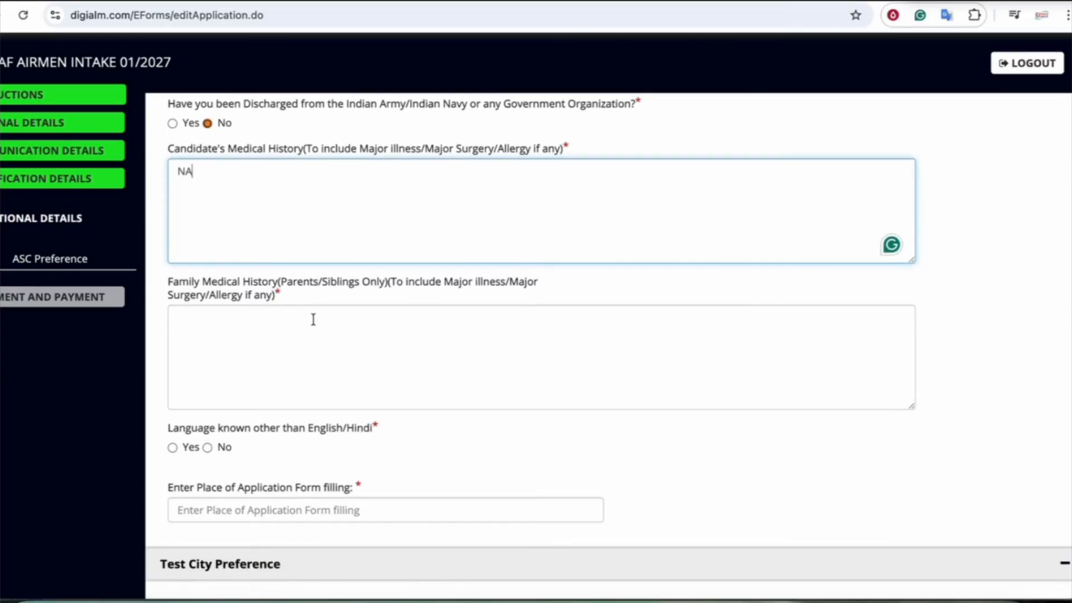
click(268, 337)
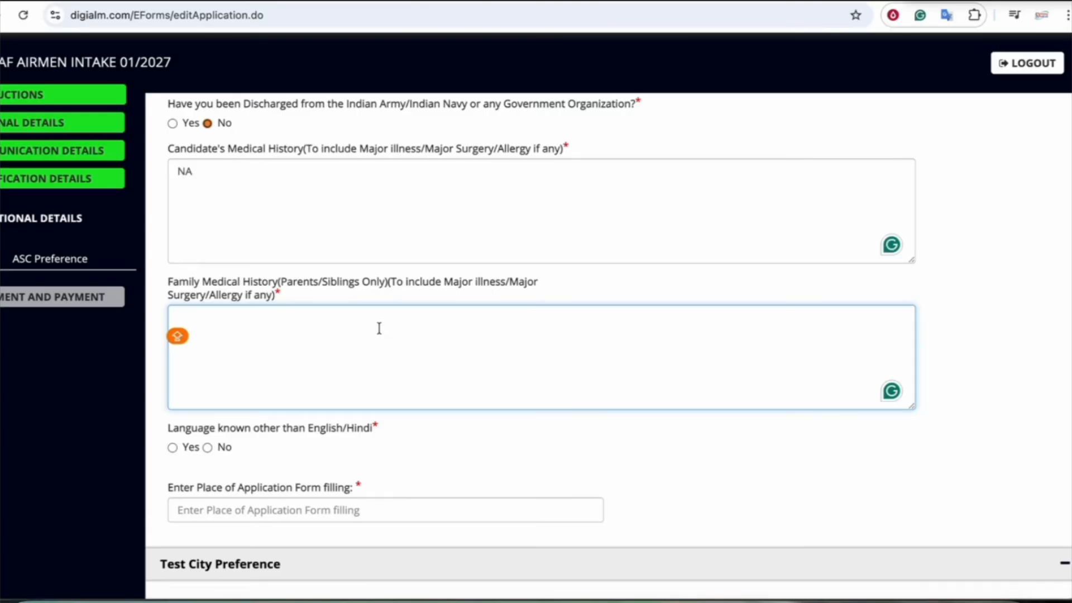
text(NA)
scroll(342, 357, down, 2)
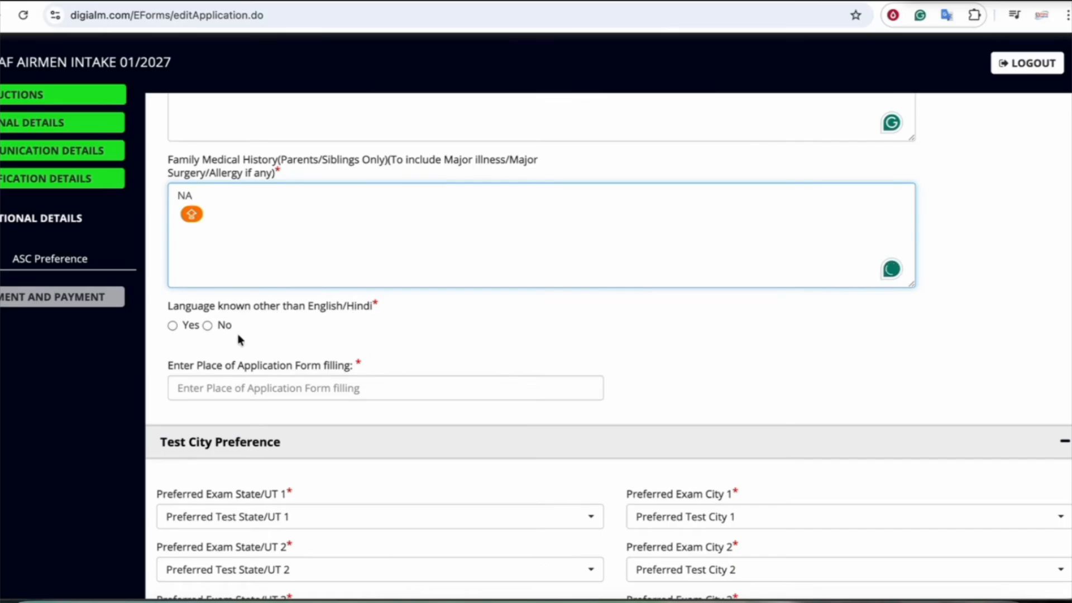
Answer No to other languages known, type PATNA as place of filling, and add NA
click(172, 326)
click(244, 385)
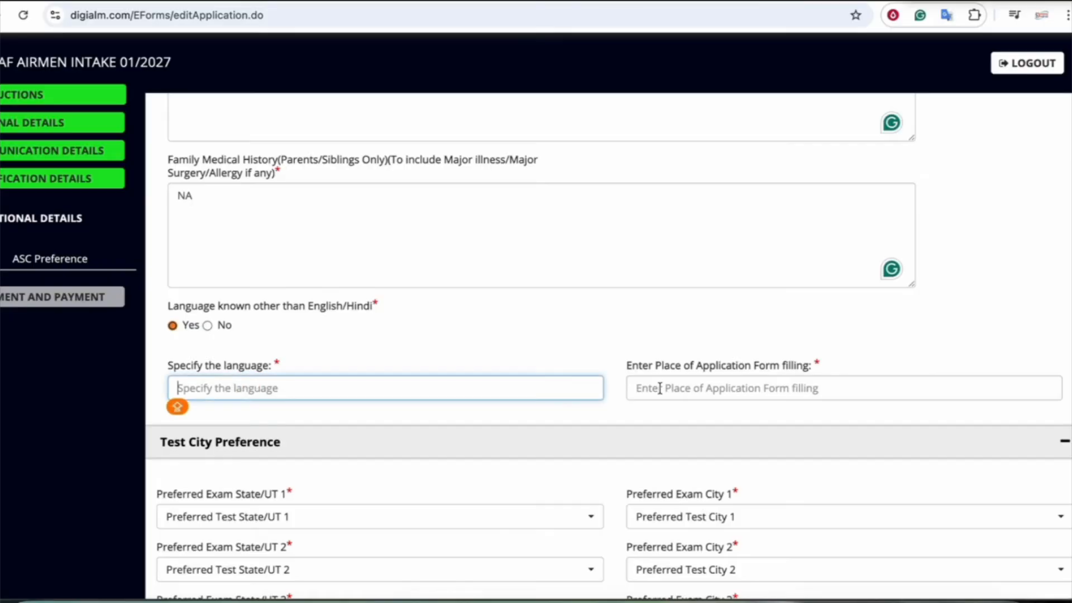
click(207, 326)
scroll(335, 360, down, 1)
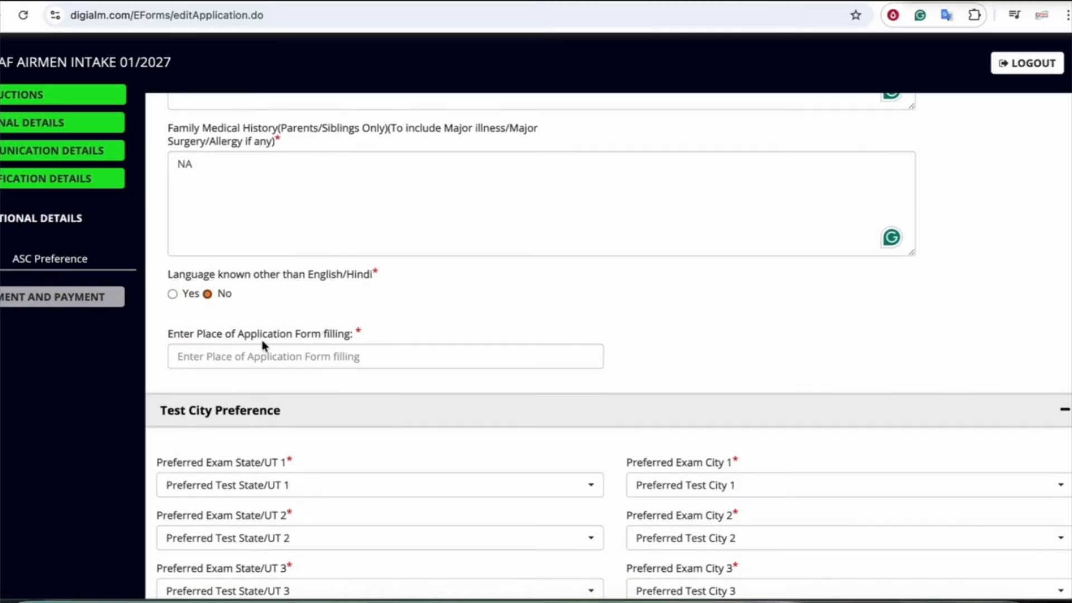
click(266, 360)
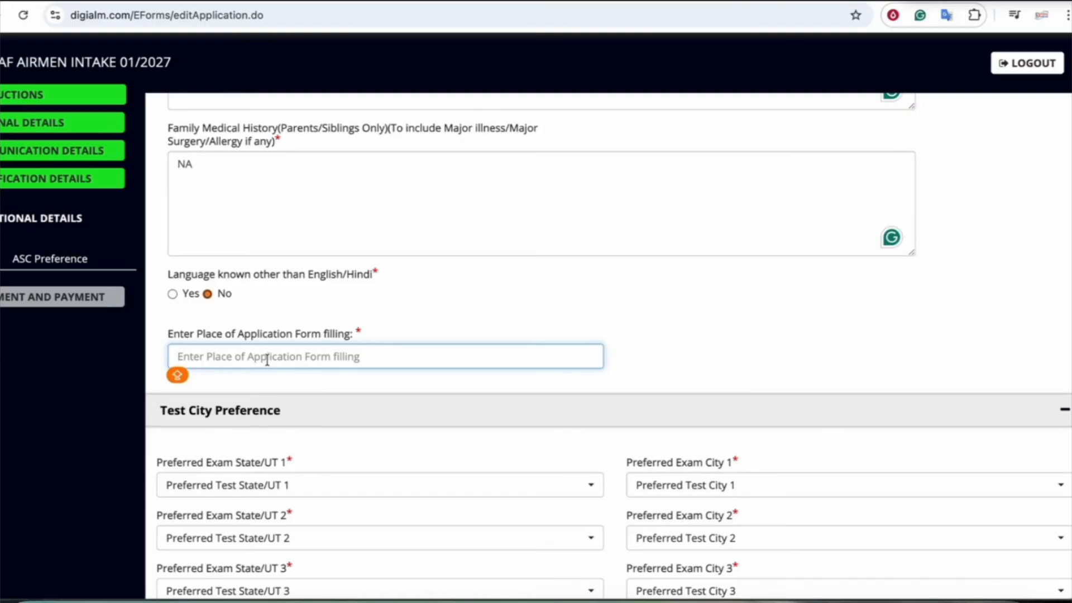
scroll(267, 360, down, 1)
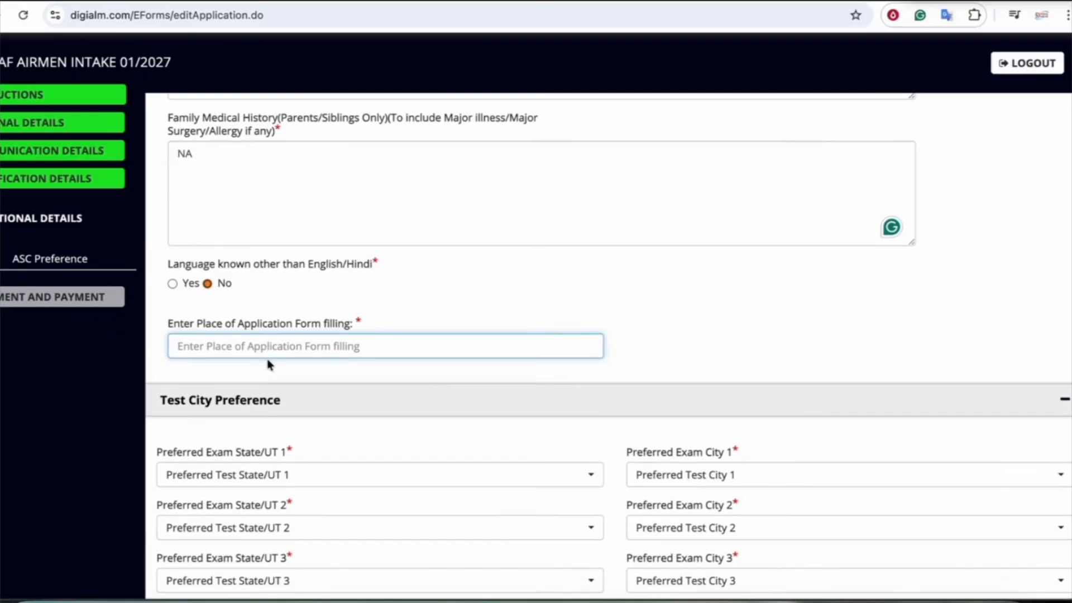
text(PATNA)
scroll(299, 354, down, 3)
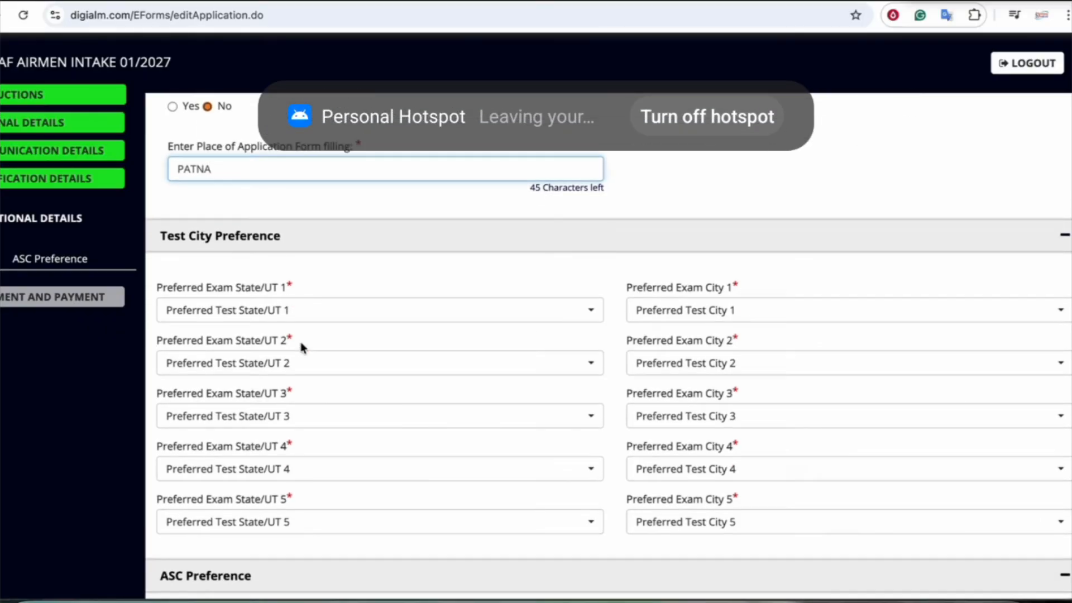
scroll(255, 291, down, 1)
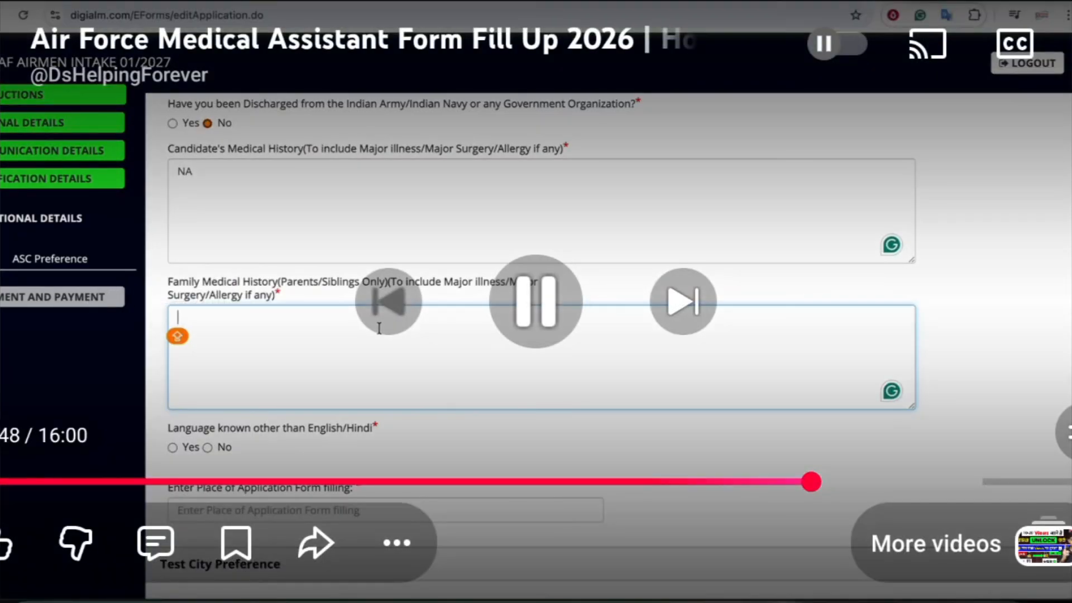
text(NA)
Re-confirm No for other languages and re-enter PATNA as the place of form filling
scroll(379, 328, down, 1)
scroll(265, 313, down, 1)
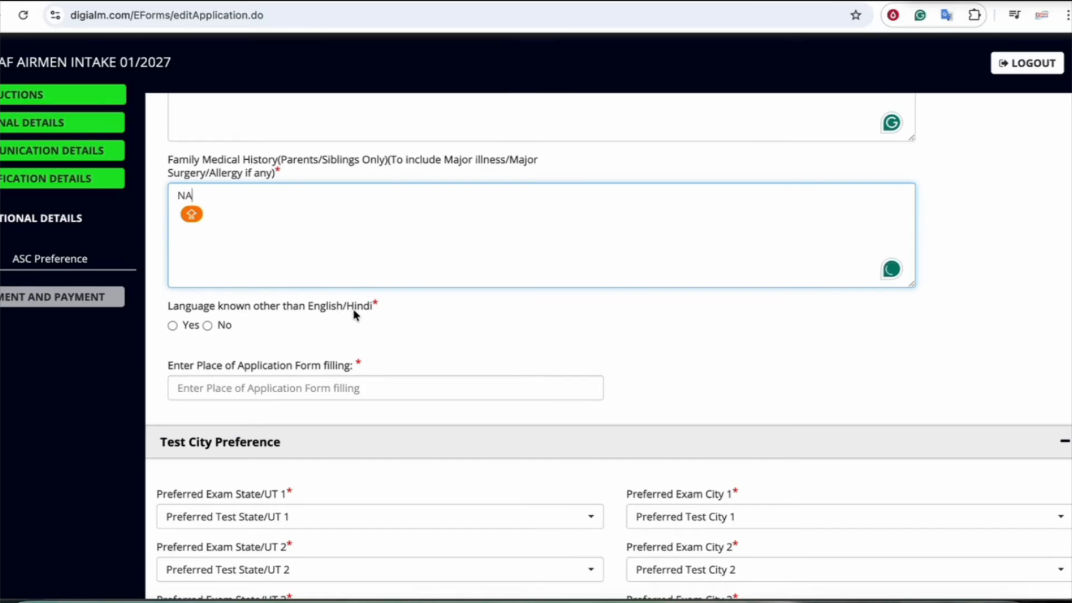
click(173, 326)
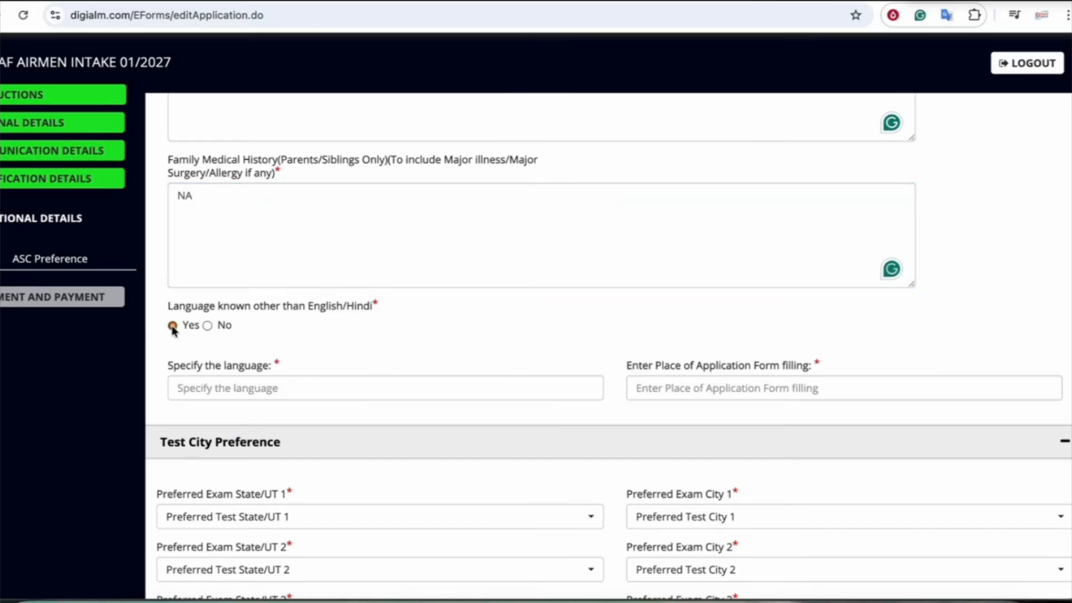
click(244, 384)
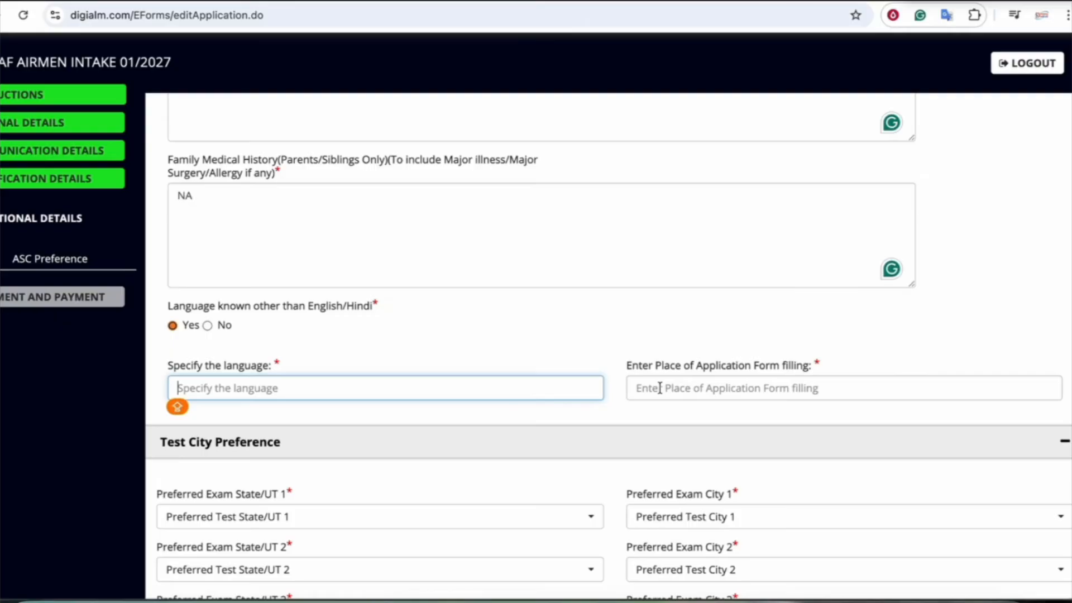
click(208, 325)
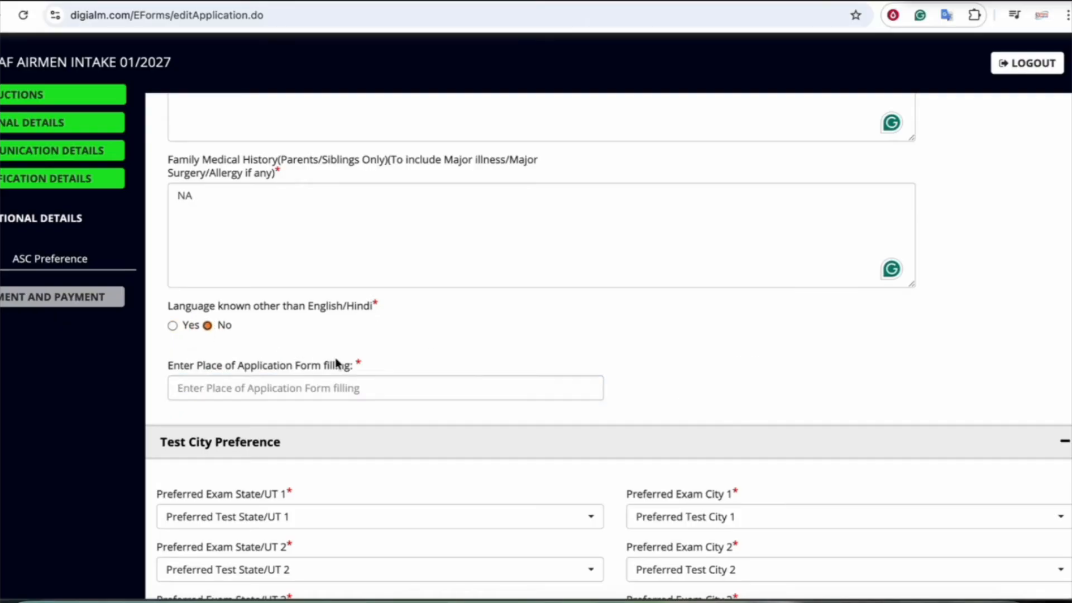
scroll(338, 360, down, 1)
click(267, 357)
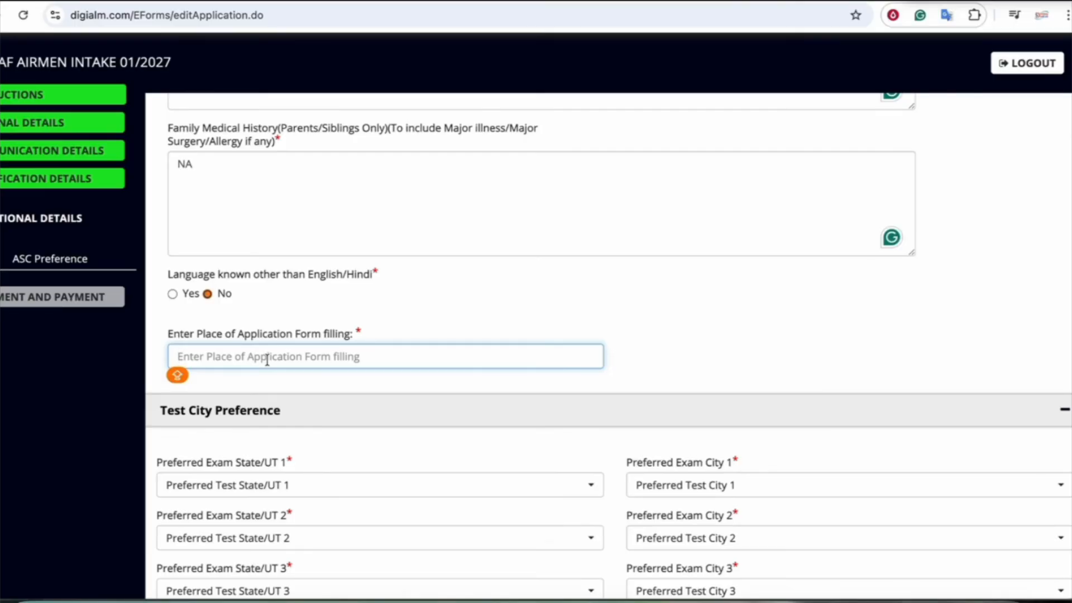
scroll(267, 360, down, 1)
text(PATNA)
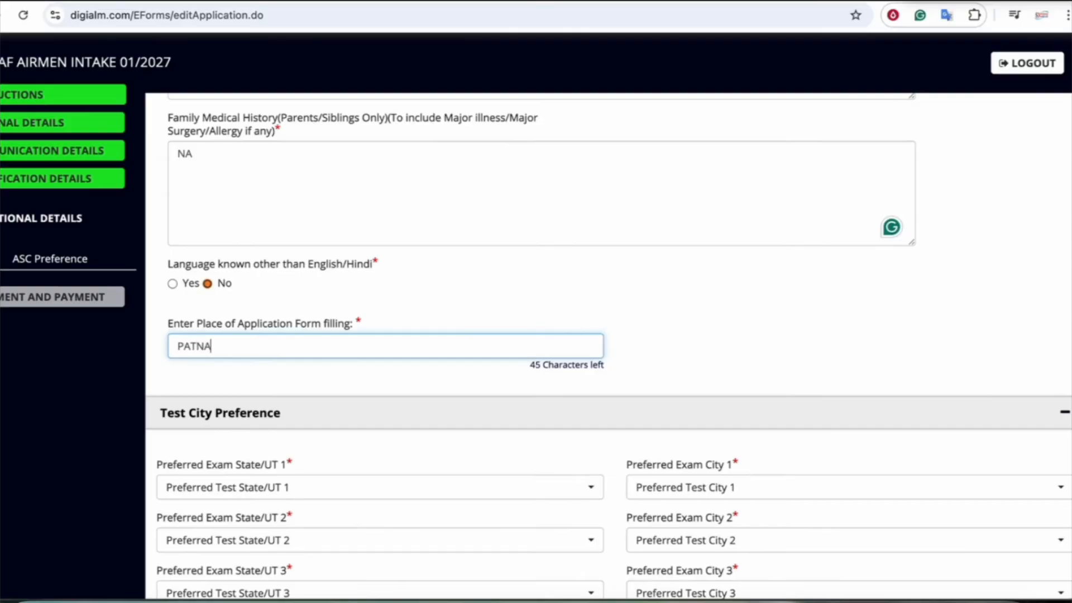
scroll(271, 364, down, 3)
scroll(302, 347, down, 2)
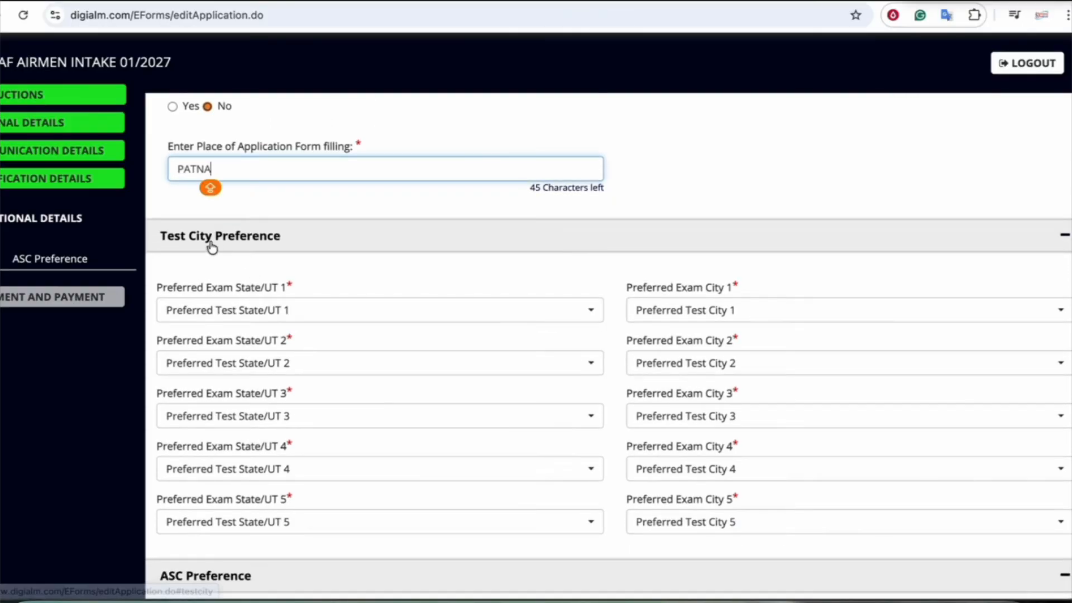
Set Preferred Exam State/UT 1 to Bihar
scroll(255, 290, down, 1)
scroll(254, 290, down, 1)
click(252, 257)
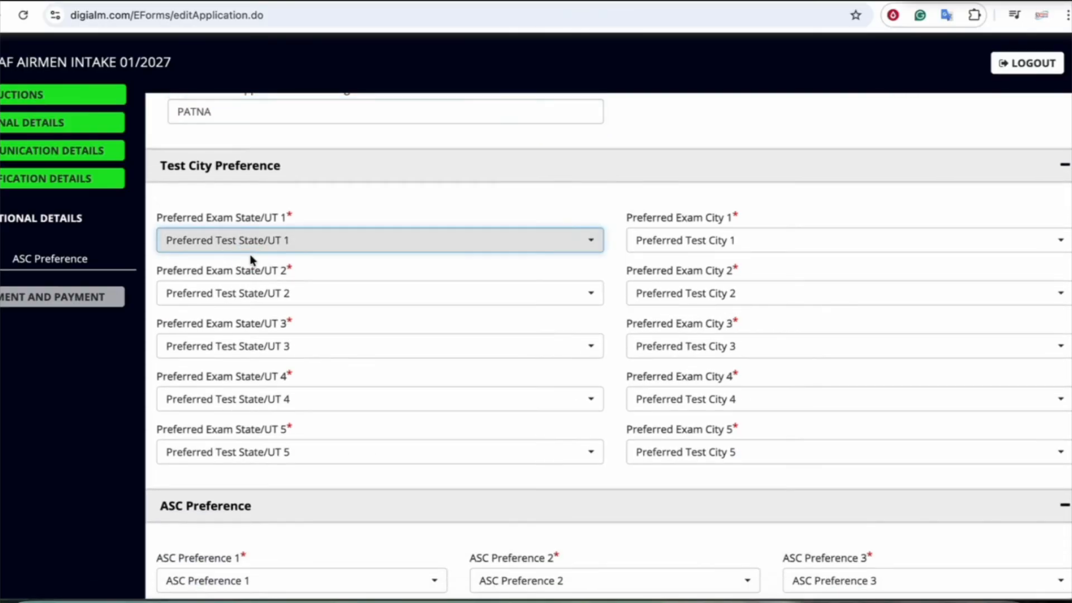
click(310, 257)
click(211, 391)
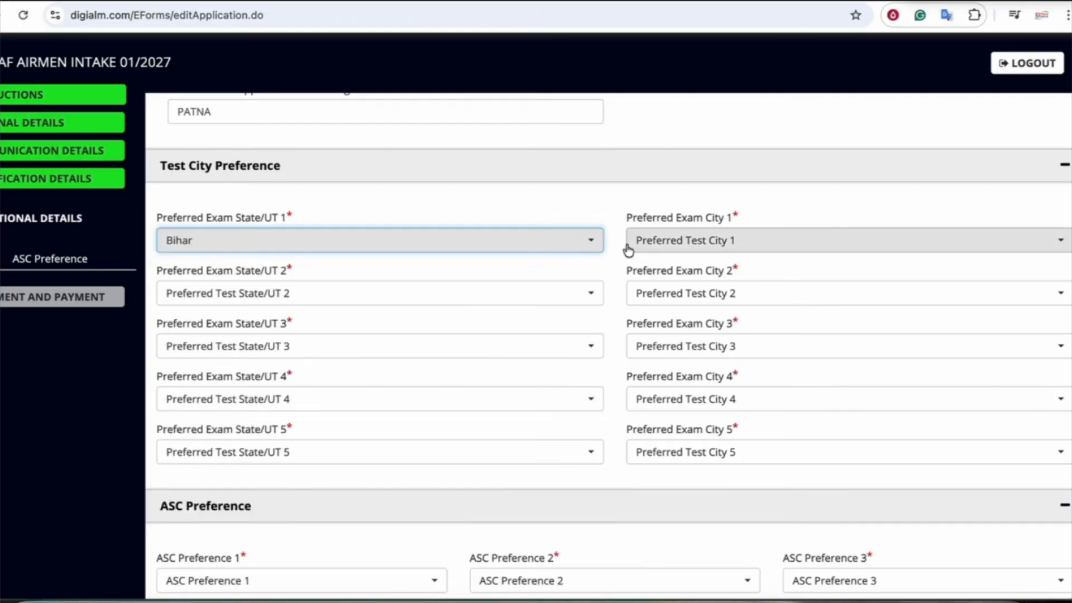
Set Preferred Exam City 1 to Gopalganj
drag(212, 218, 260, 217)
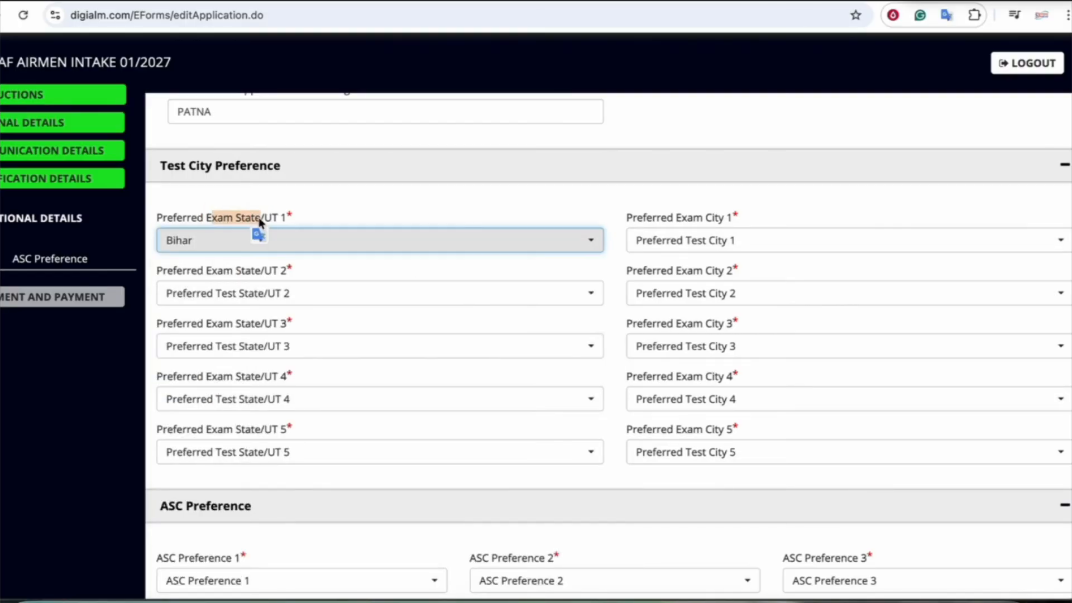
scroll(325, 283, down, 1)
scroll(326, 284, down, 1)
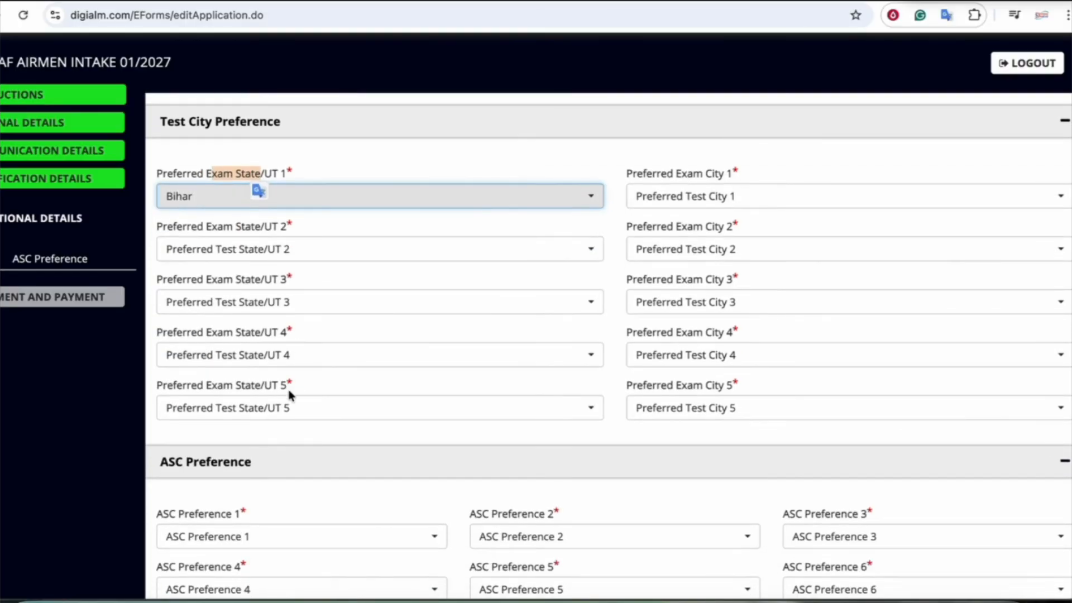
click(651, 195)
click(674, 409)
scroll(483, 320, down, 1)
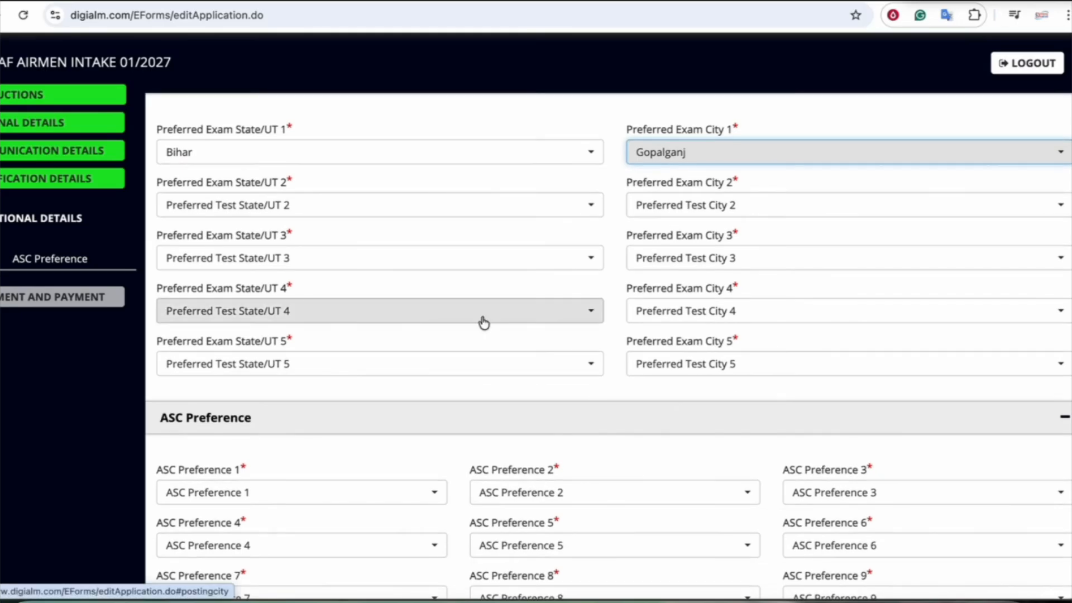
scroll(316, 380, down, 1)
scroll(316, 380, down, 6)
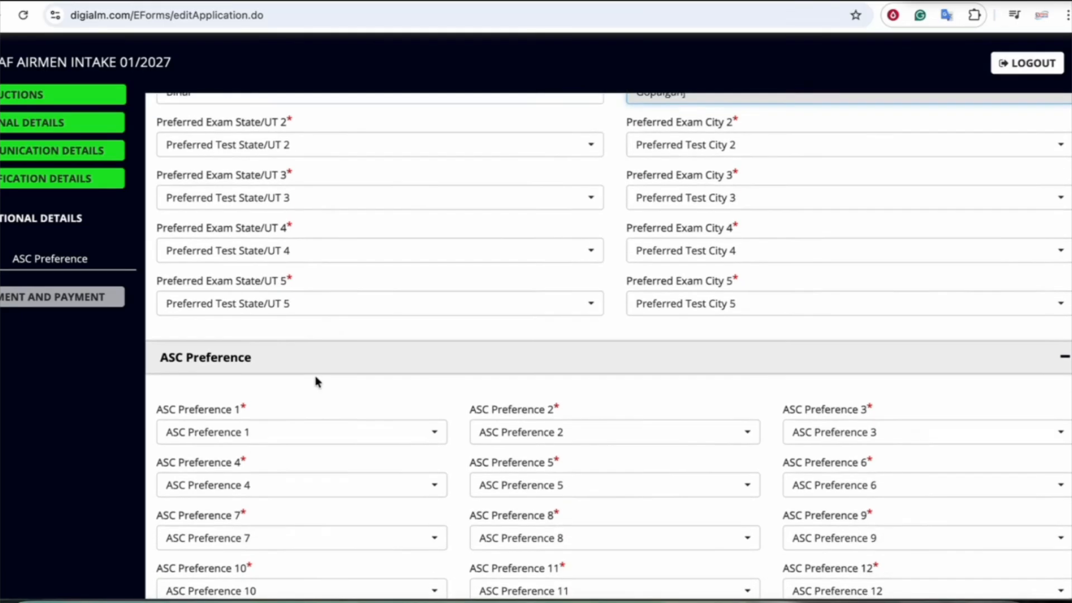
Set ASC Preferences 1, 4, 7, 10 to Bhubaneswar, Mumbai, Secunderabad and Bhopal
click(273, 248)
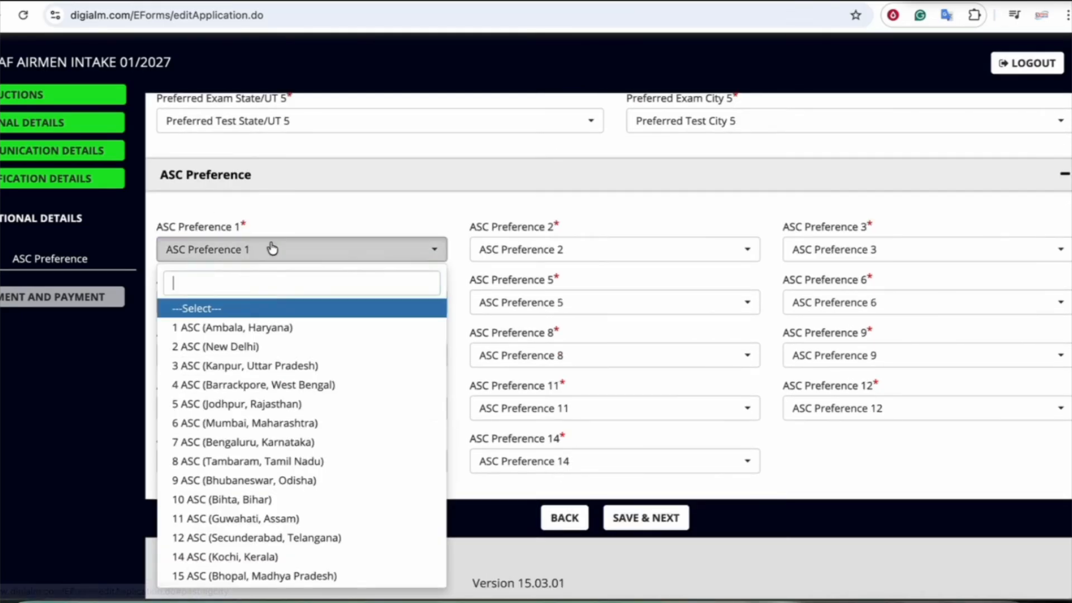
click(240, 480)
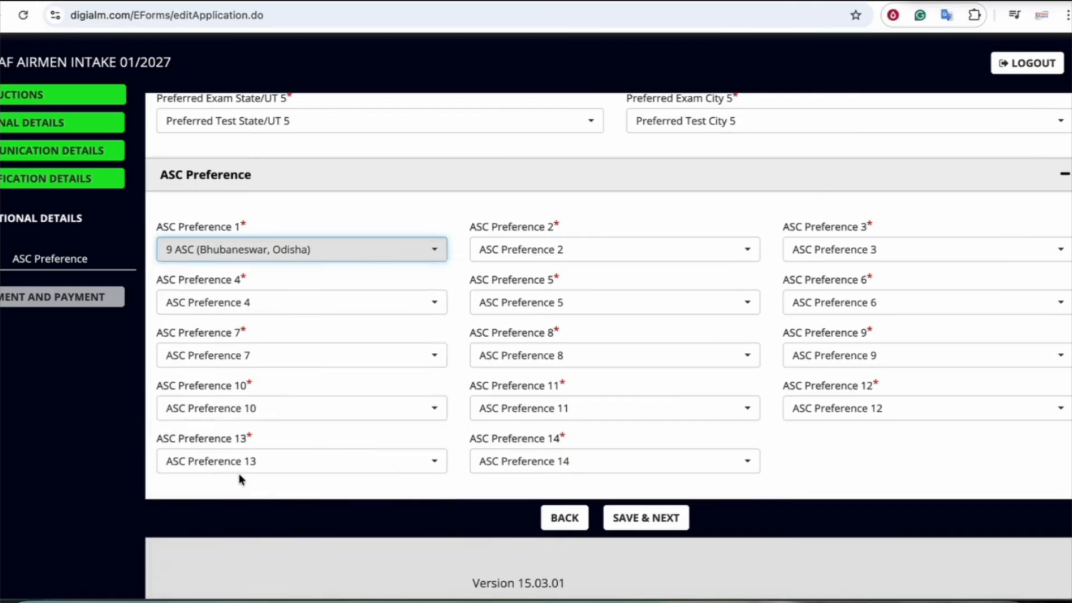
click(311, 305)
click(311, 475)
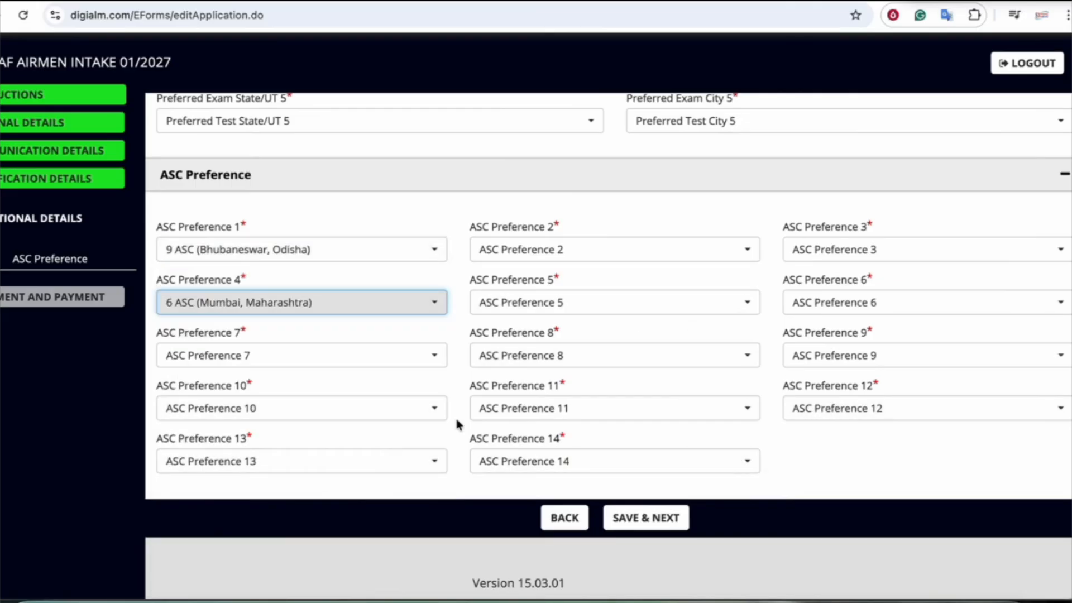
click(260, 357)
click(249, 317)
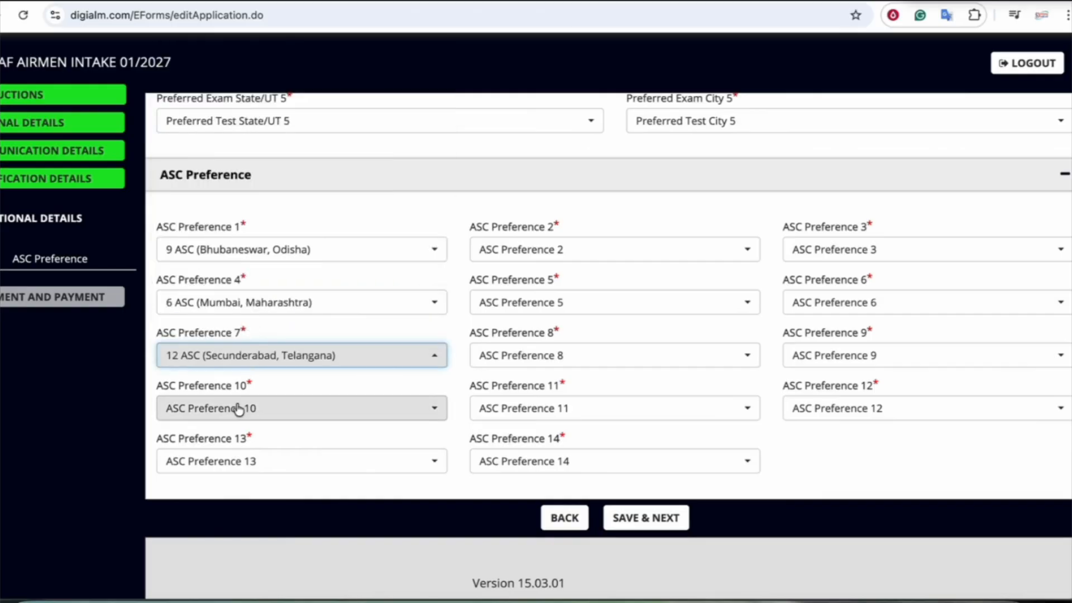
click(240, 408)
click(240, 380)
Set ASC Preferences 2, 5, 8 to New Delhi, Jodhpur and Guwahati
click(531, 254)
click(530, 346)
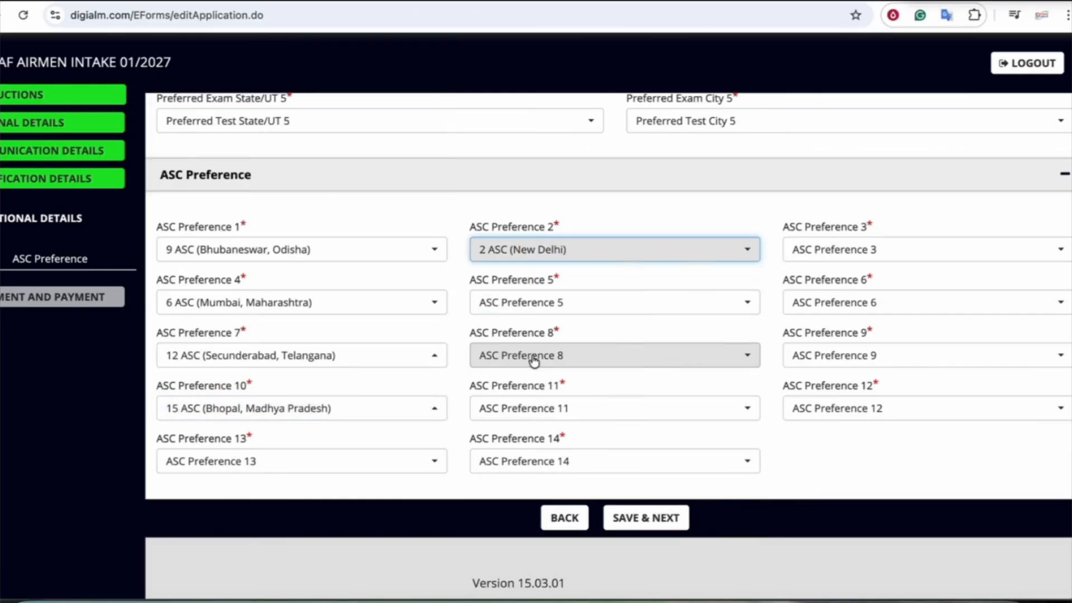
click(536, 303)
click(543, 455)
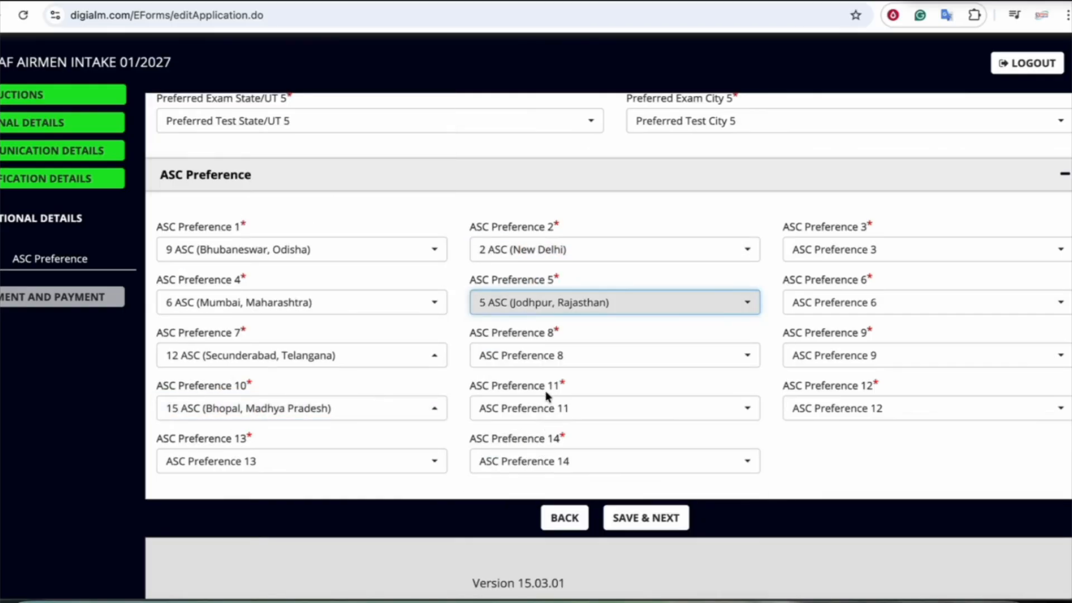
click(547, 357)
click(552, 300)
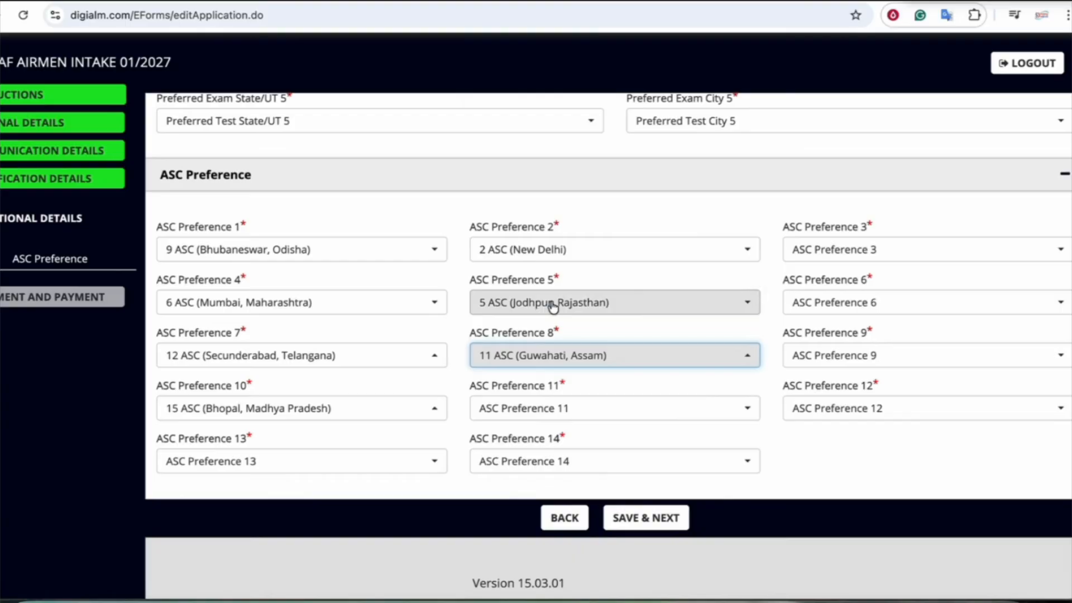
After duplicate warnings, set ASC Preference 11 to Barrackpore and 14 to Tambaram
click(536, 408)
click(538, 345)
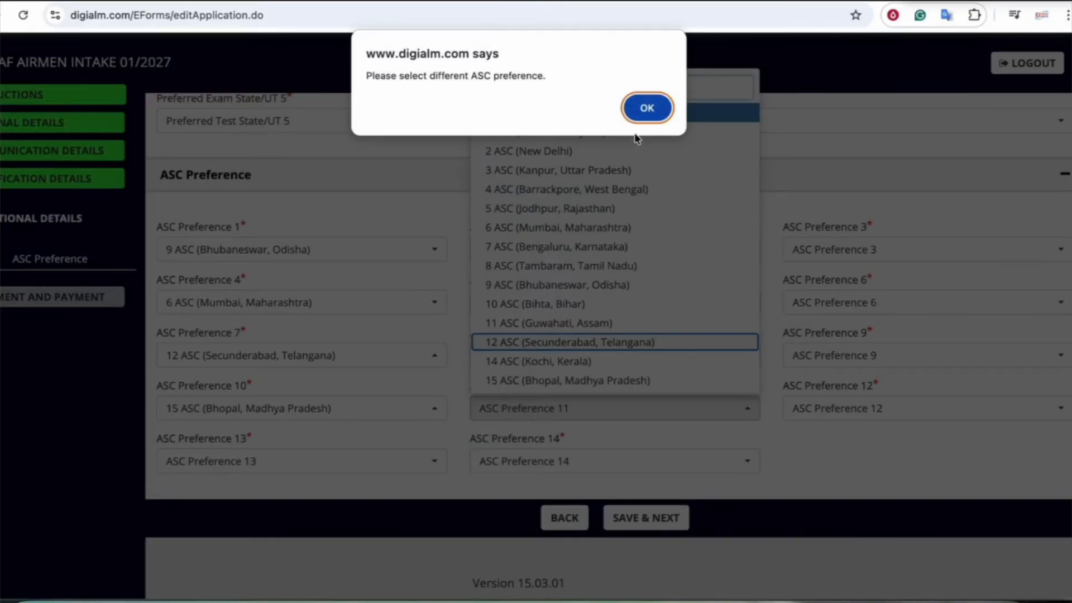
click(645, 110)
click(555, 416)
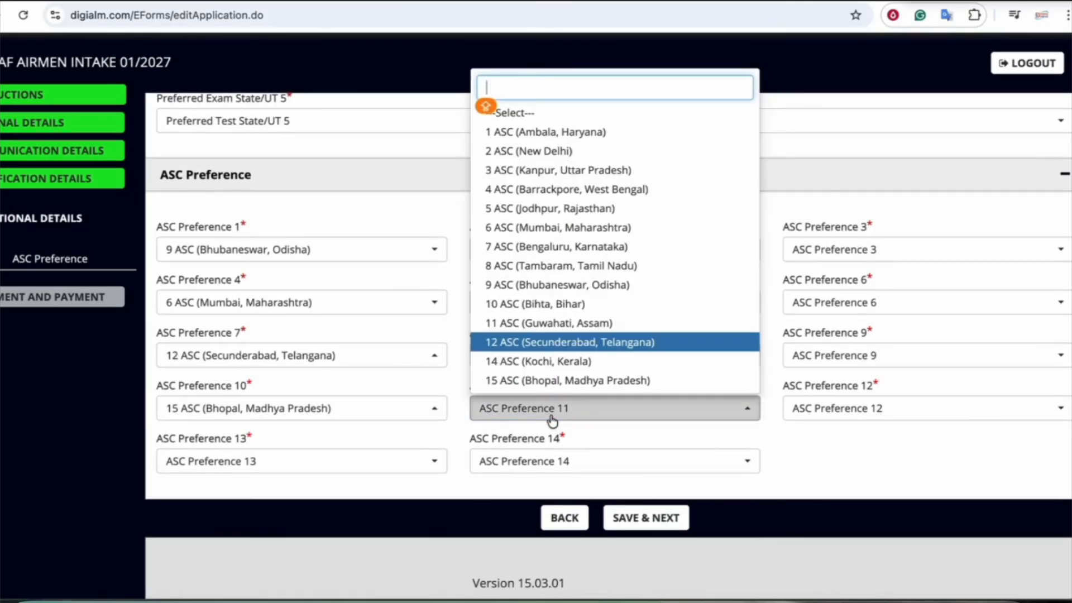
scroll(563, 313, up, 2)
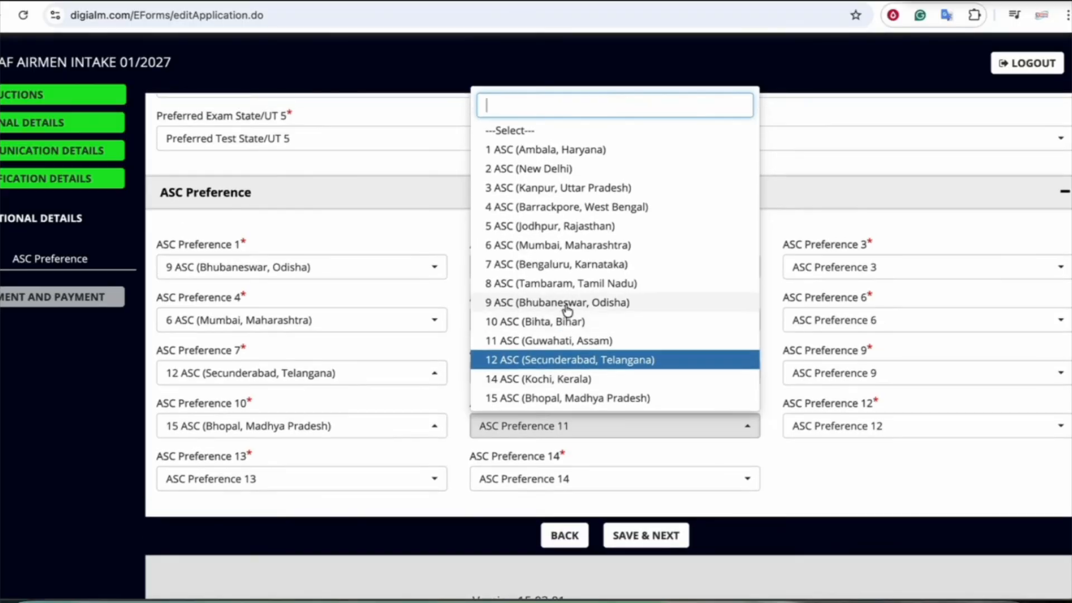
click(558, 293)
scroll(624, 418, down, 2)
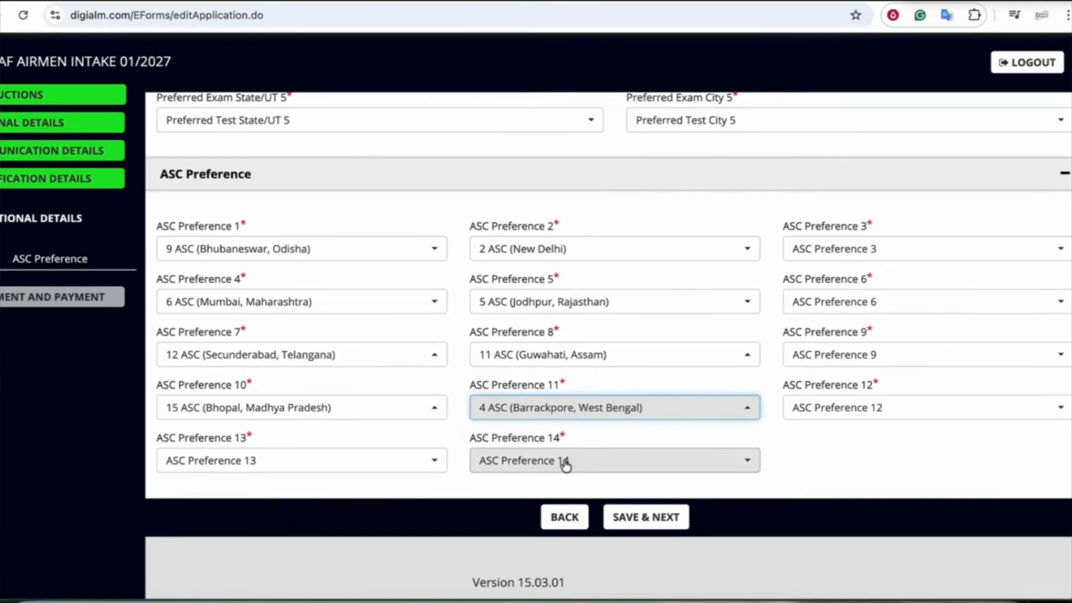
click(565, 462)
click(558, 280)
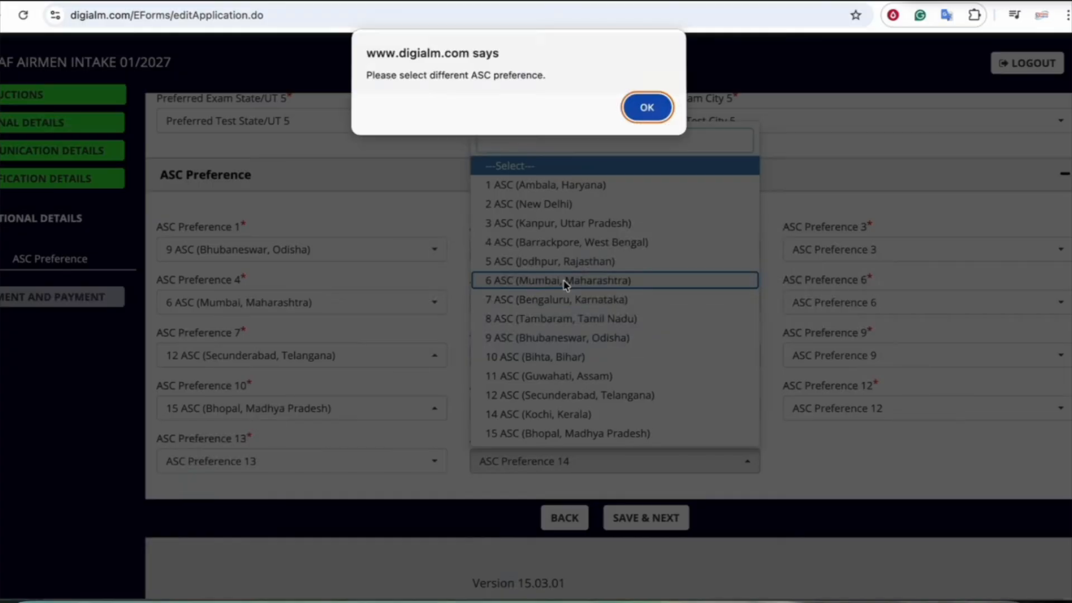
click(645, 110)
click(558, 455)
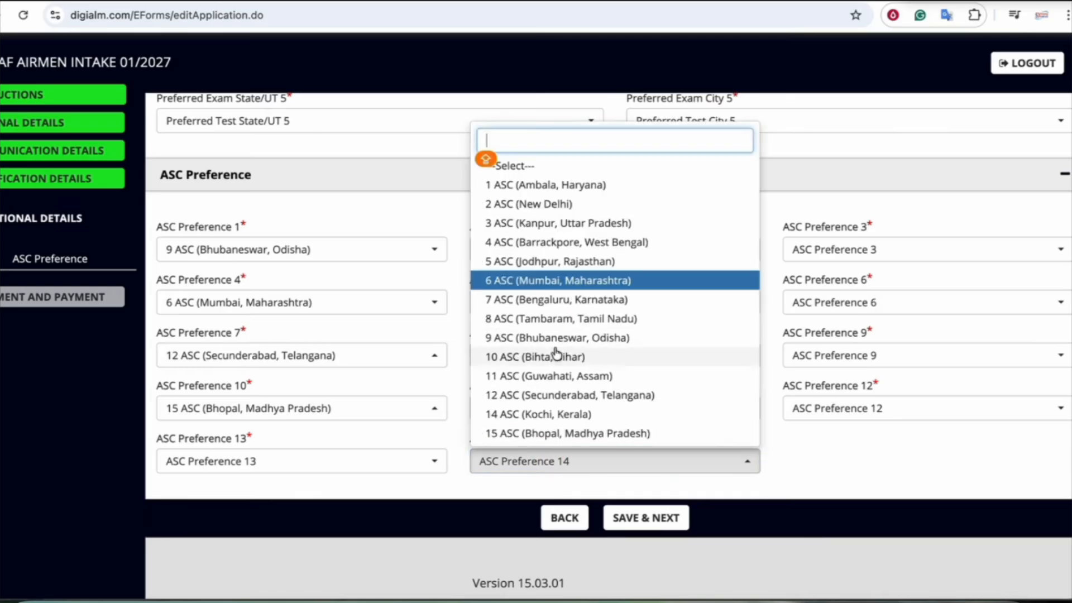
click(545, 318)
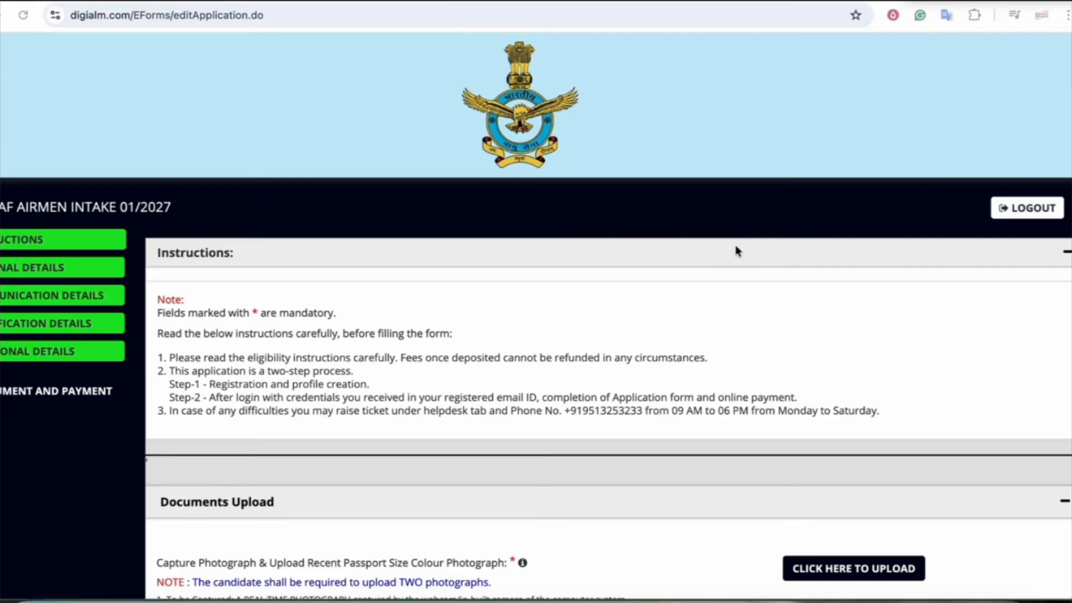
Open the passport photograph upload dialog from the first CLICK HERE TO UPLOAD button
scroll(737, 251, down, 6)
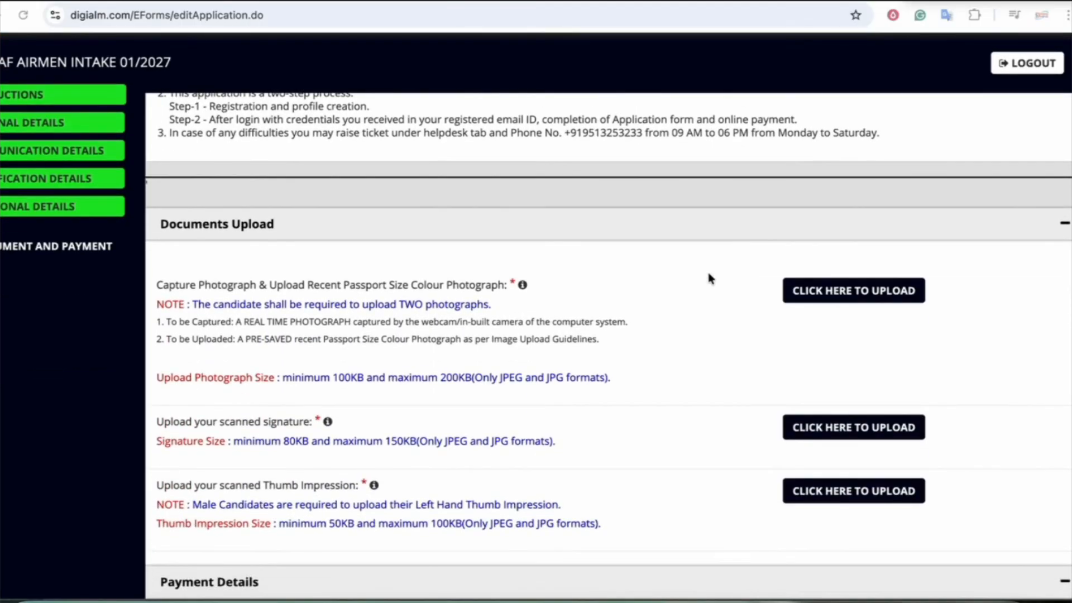
scroll(592, 313, down, 1)
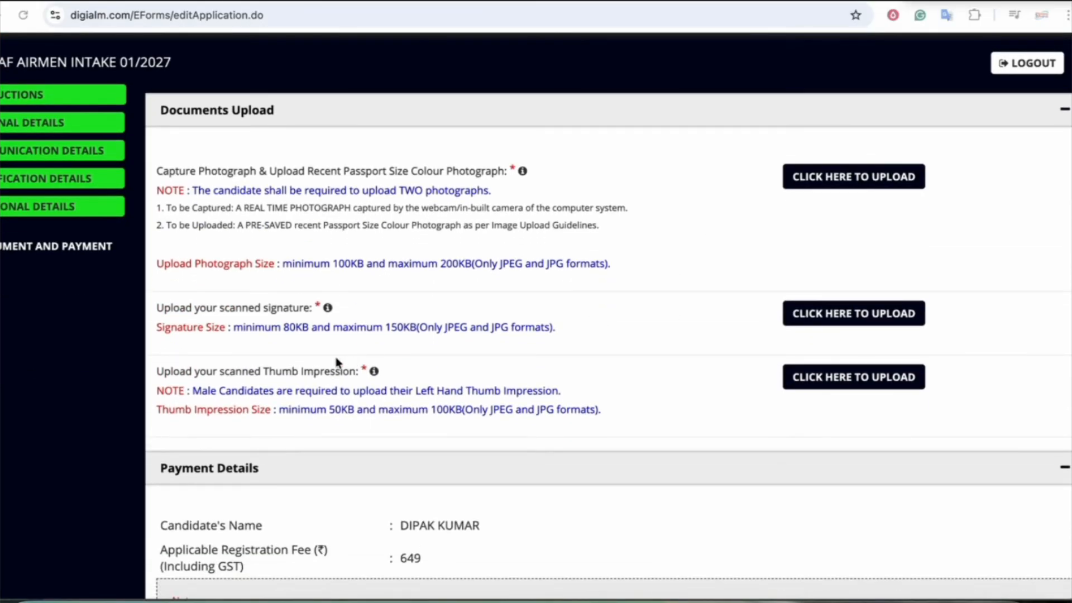
scroll(376, 342, up, 1)
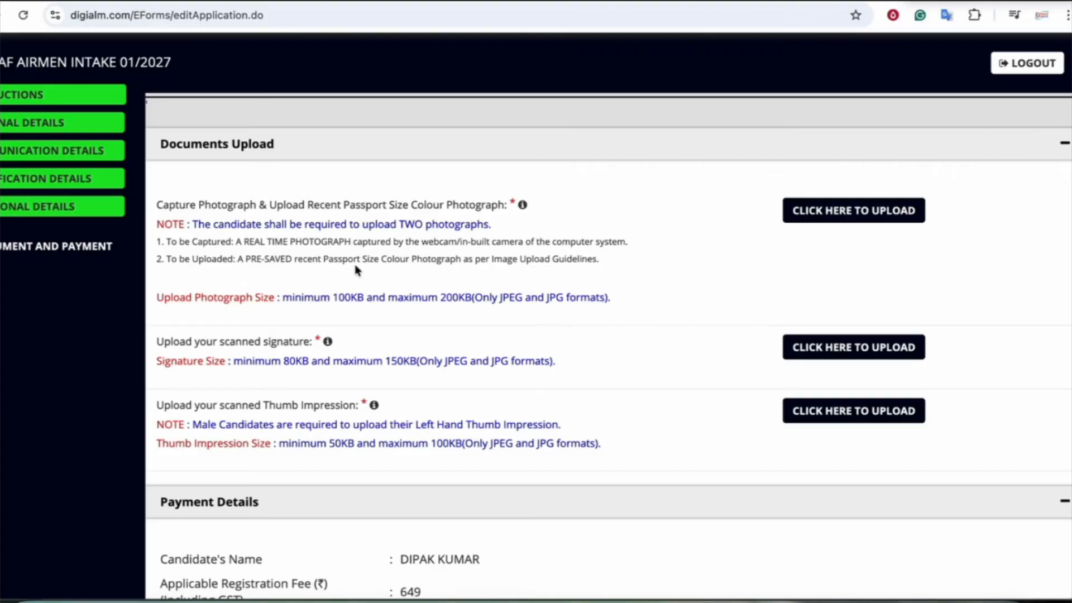
scroll(698, 269, up, 1)
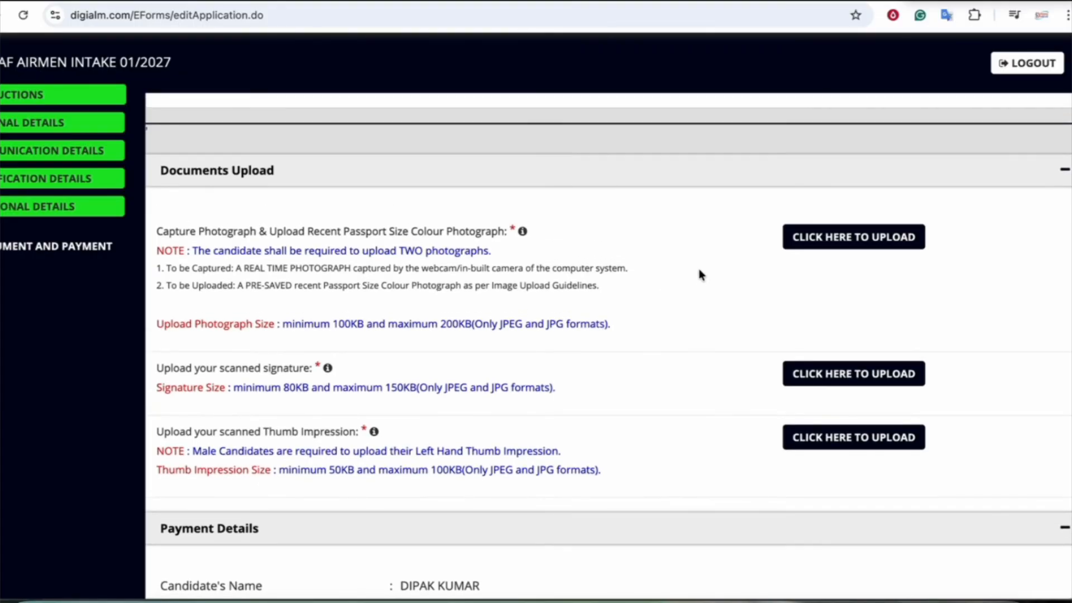
click(847, 245)
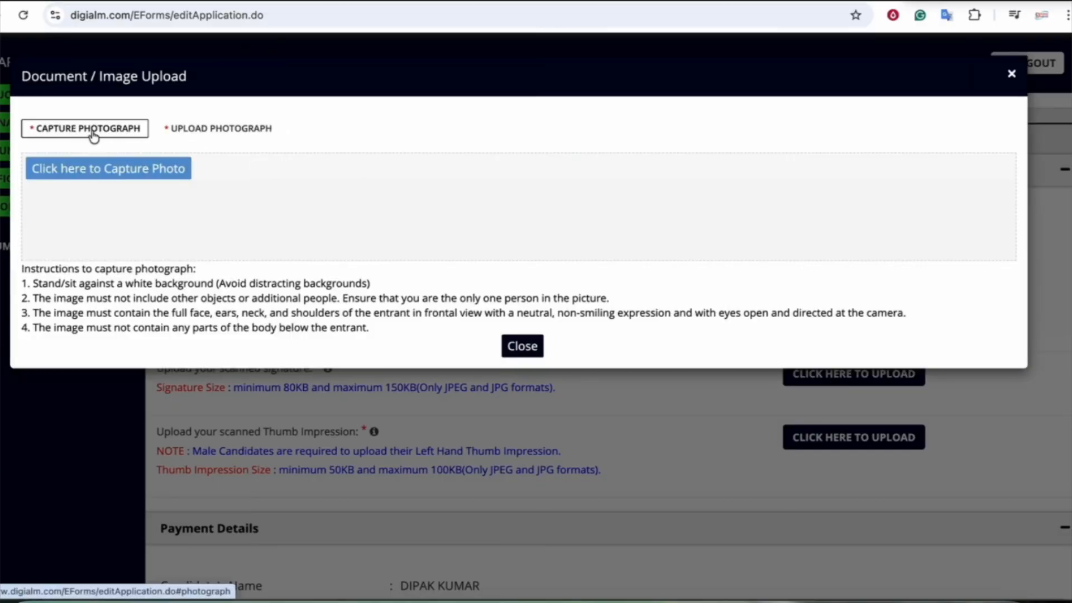
Try a live webcam capture, which fails with a face-tilted error, then switch to Upload Photograph
click(211, 134)
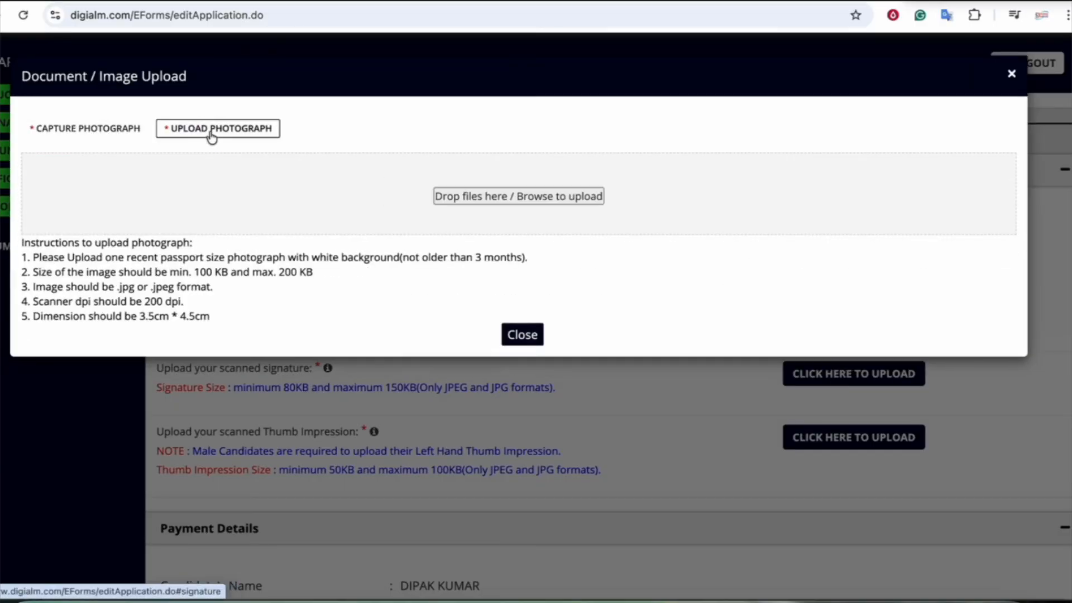
click(115, 132)
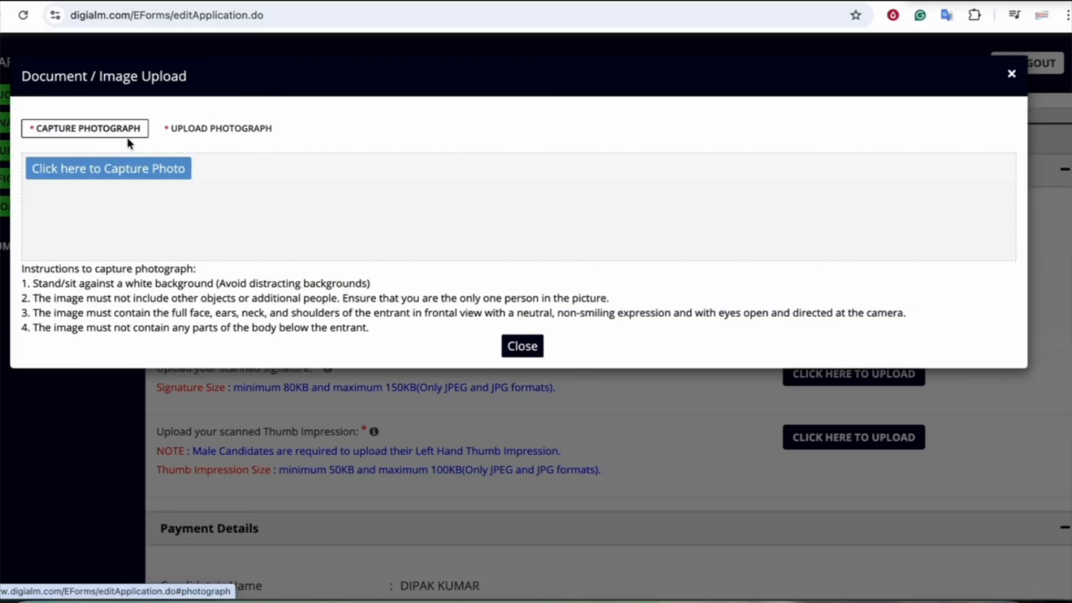
click(125, 168)
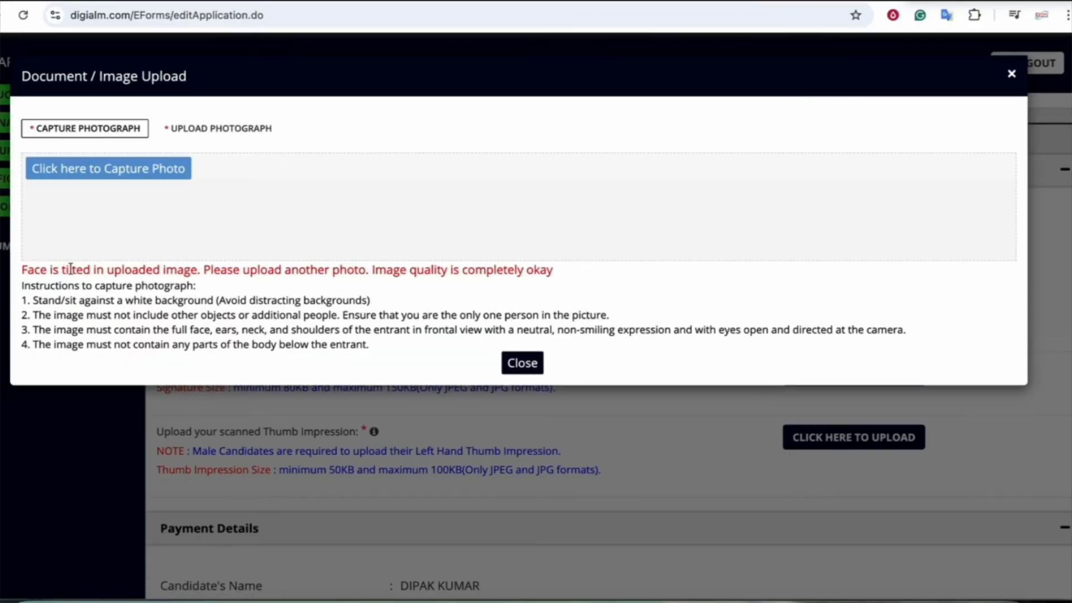
drag(121, 271, 495, 273)
click(347, 272)
click(496, 273)
click(229, 134)
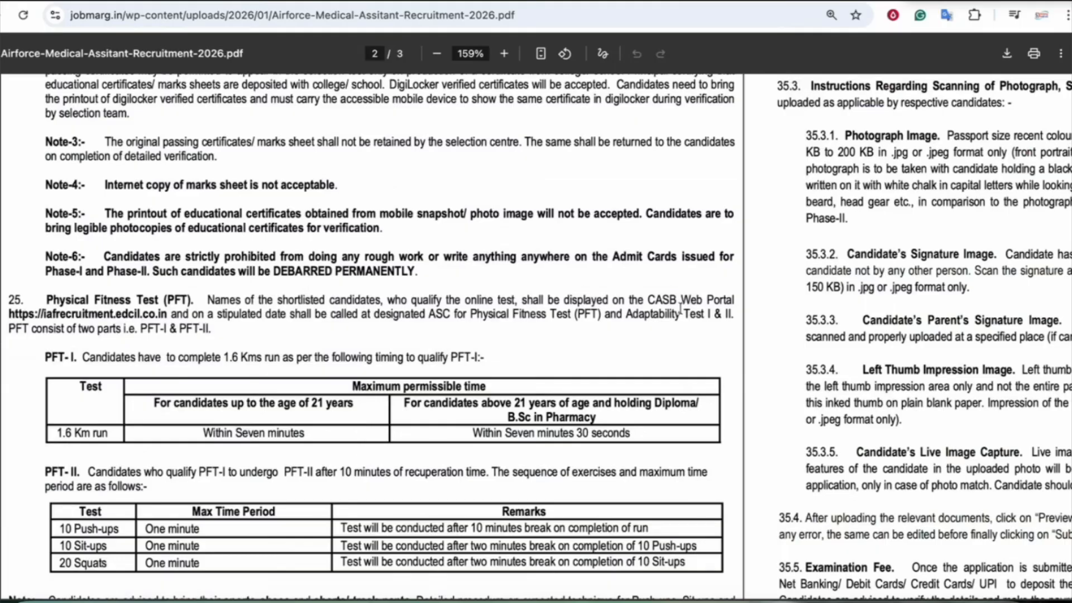
Scroll the notification PDF to section 35.3's photograph, signature and thumb impression instructions
scroll(680, 306, right, 7)
scroll(680, 306, down, 8)
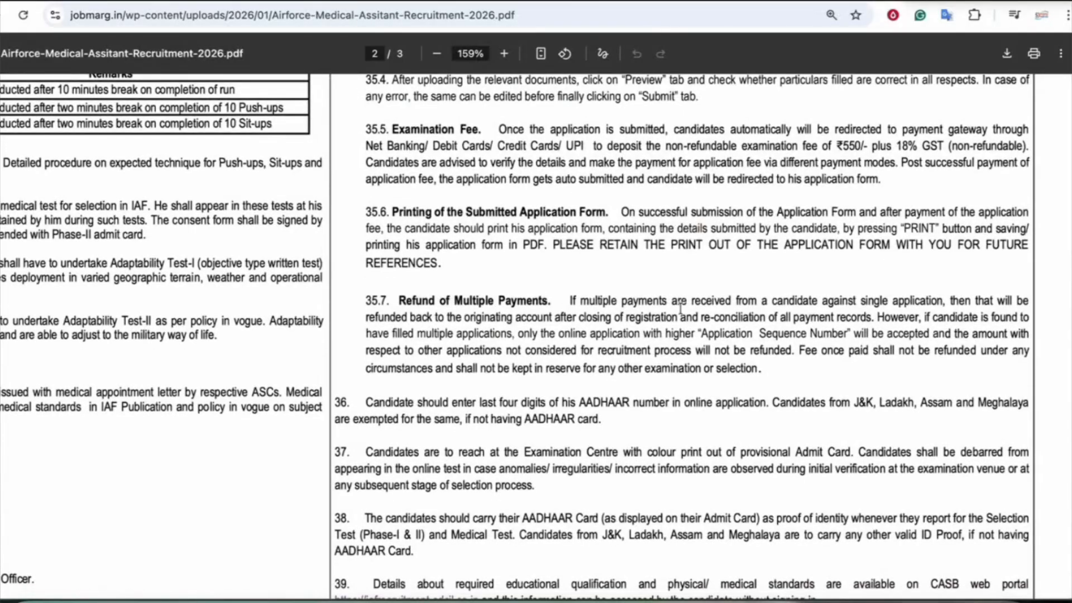
scroll(664, 272, down, 10)
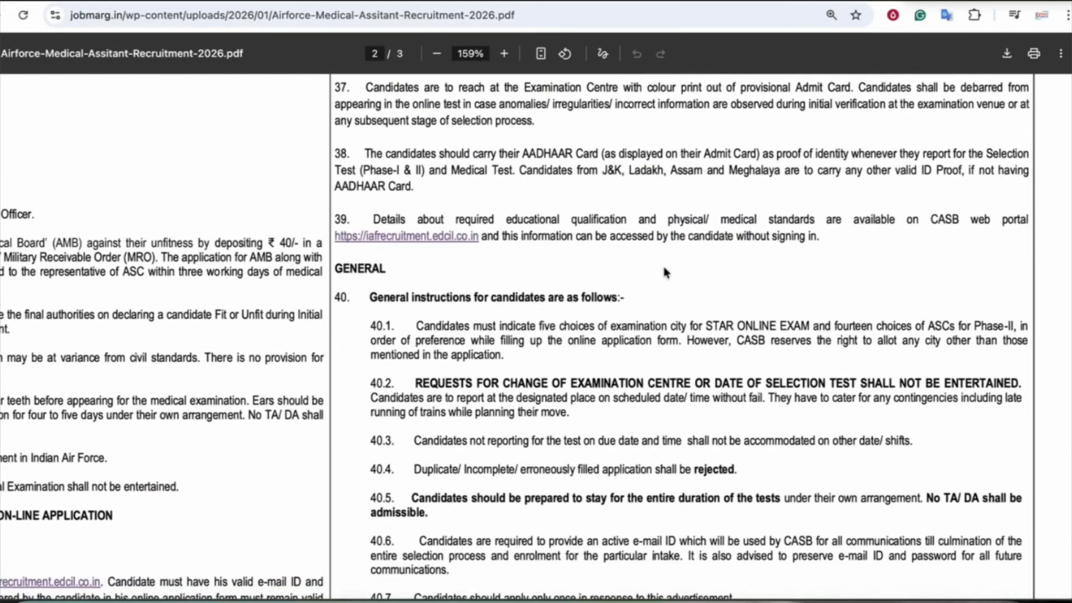
scroll(664, 272, down, 5)
scroll(665, 272, up, 12)
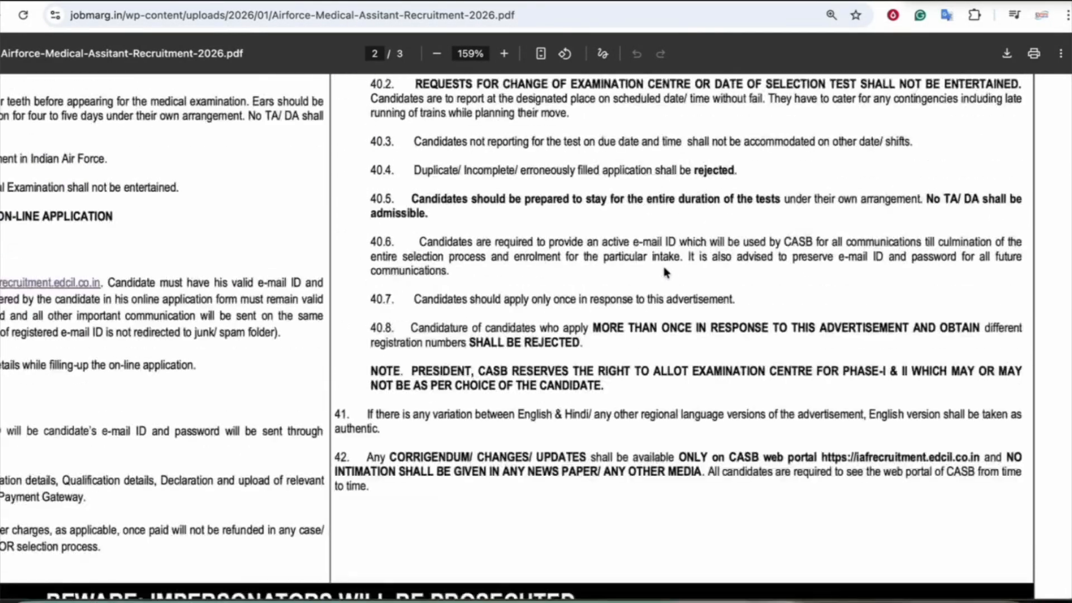
scroll(665, 272, up, 4)
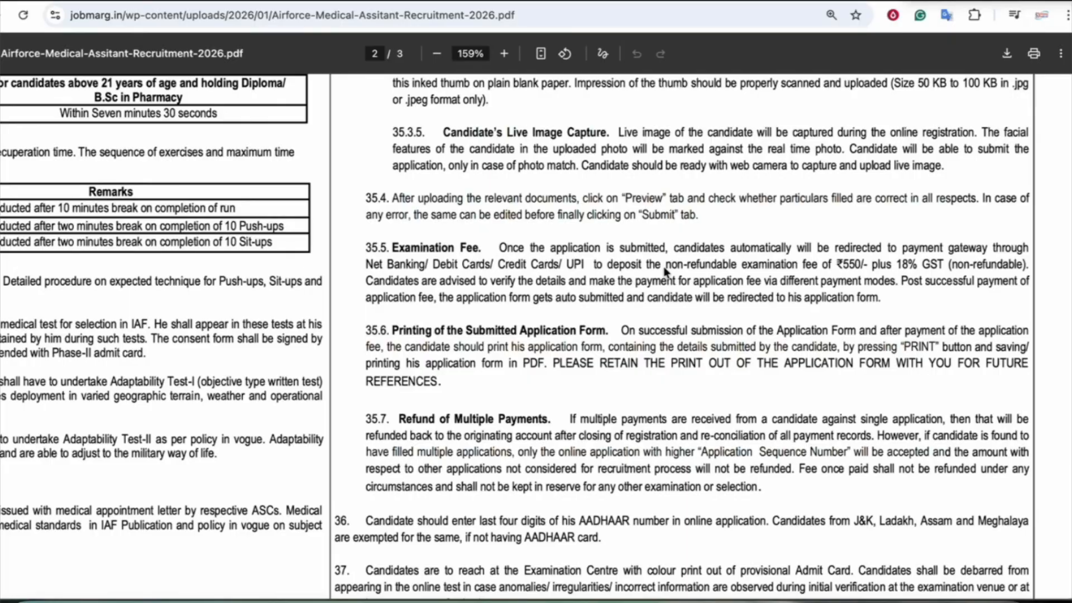
scroll(664, 272, up, 4)
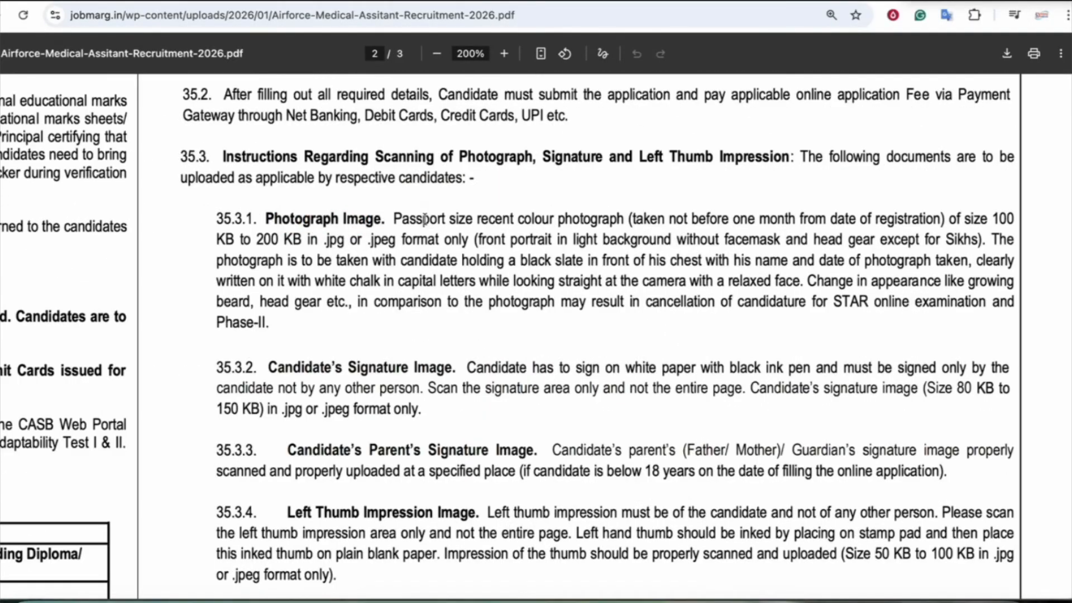
Highlight the passport photograph, 200 KB .jpg/.jpeg, black slate, name-and-date and capital-letters rules while reading
drag(425, 220, 606, 221)
click(585, 222)
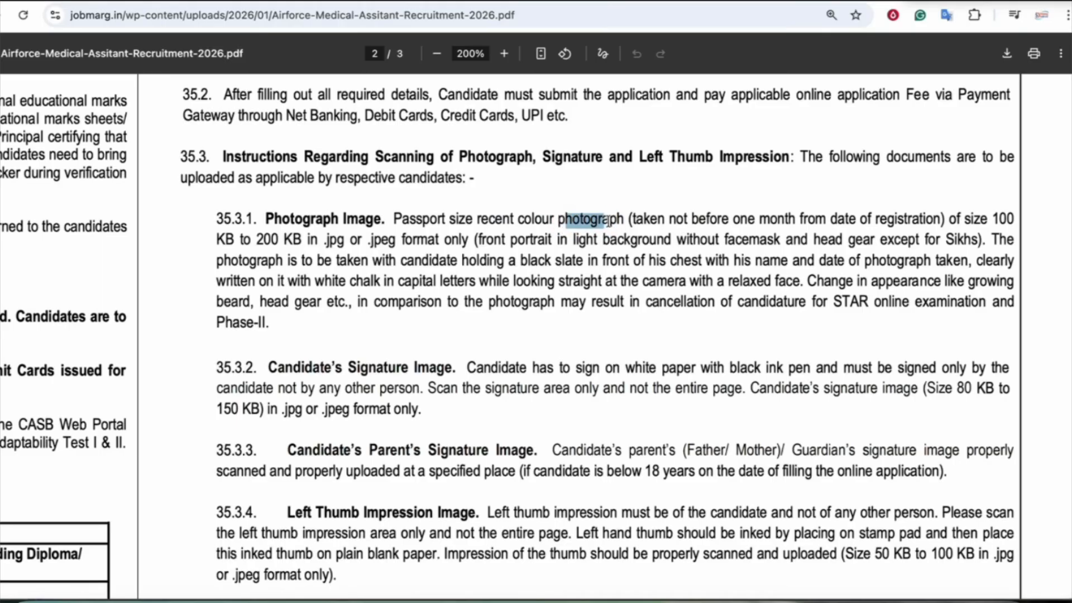
drag(257, 240, 648, 261)
click(483, 241)
click(652, 263)
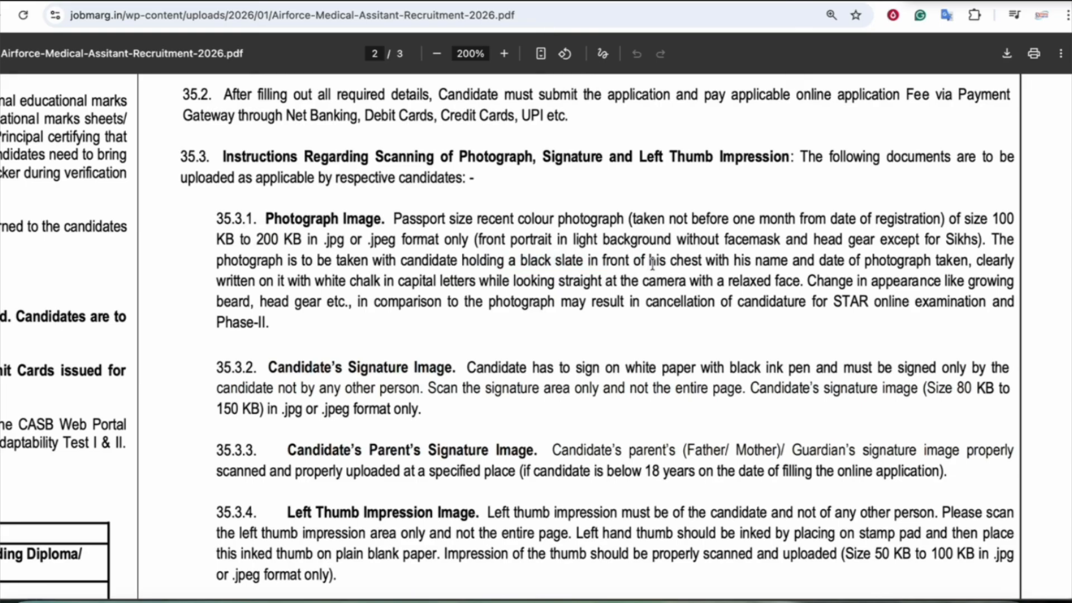
drag(702, 260, 959, 262)
click(865, 261)
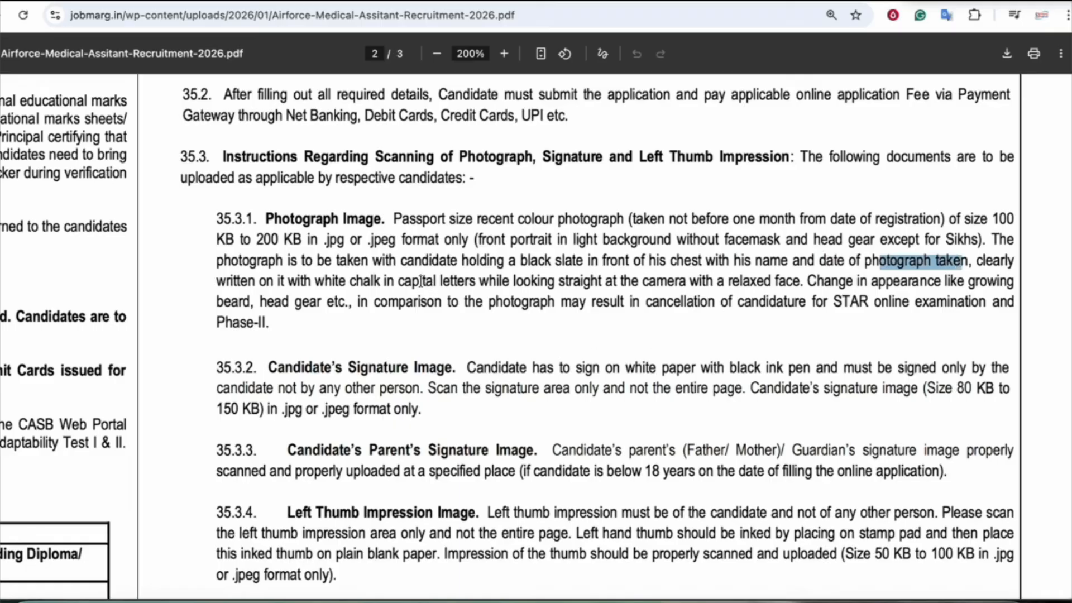
drag(399, 281, 550, 281)
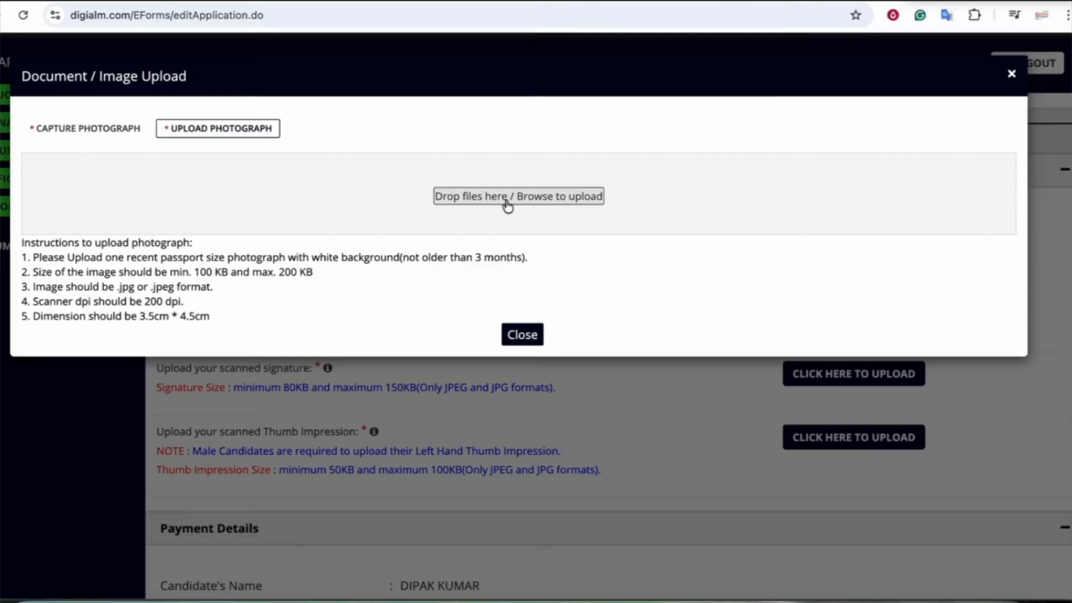
Close the photograph upload window and scroll down through the Payment and Declaration sections
click(523, 336)
scroll(694, 411, down, 1)
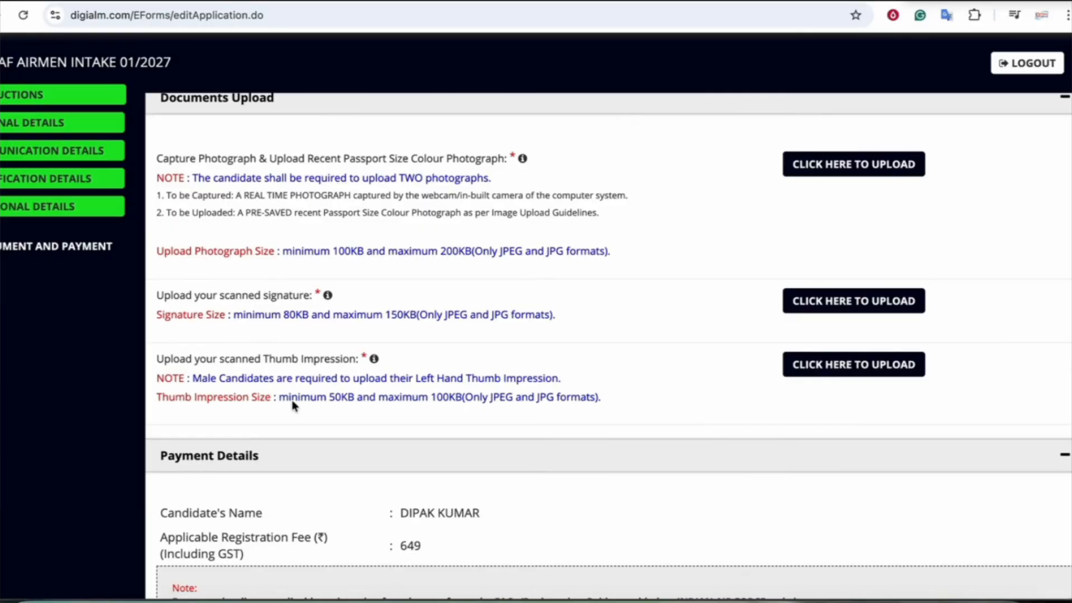
drag(265, 357, 324, 358)
scroll(322, 361, down, 1)
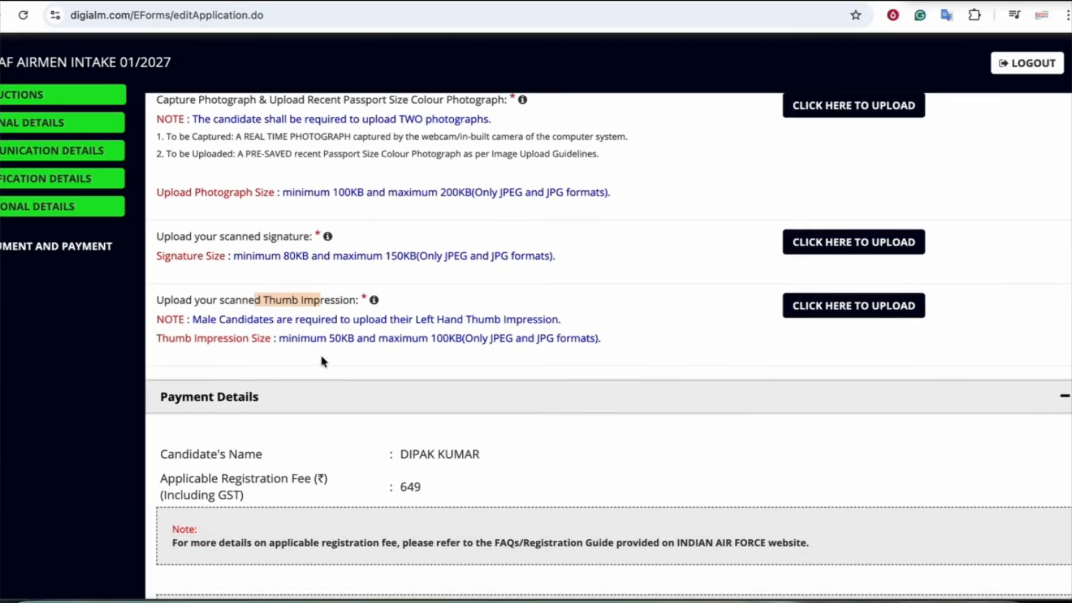
scroll(303, 278, down, 1)
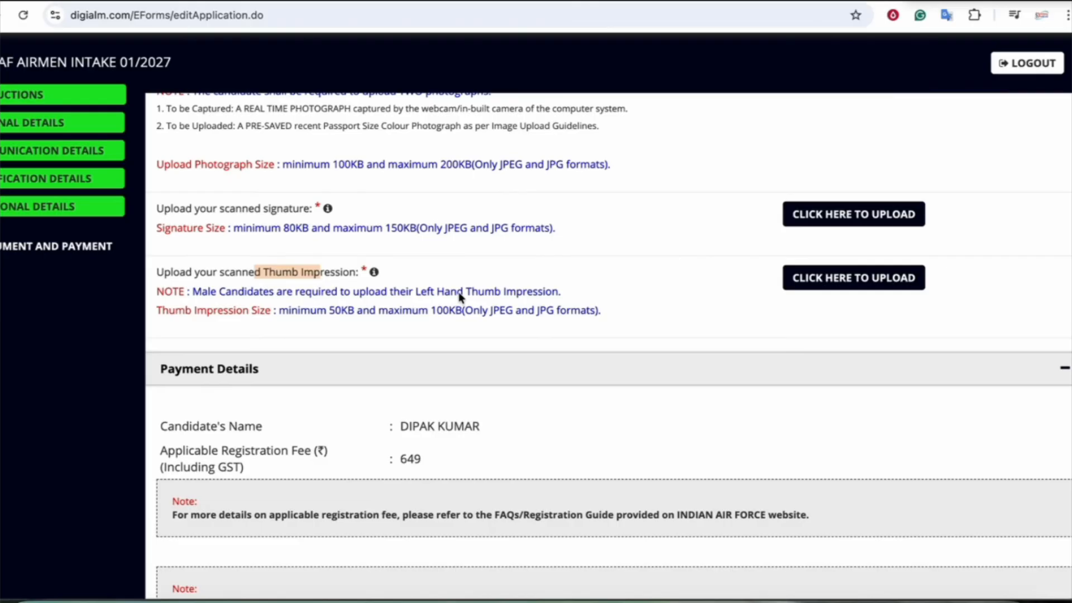
scroll(458, 293, down, 1)
scroll(467, 313, down, 3)
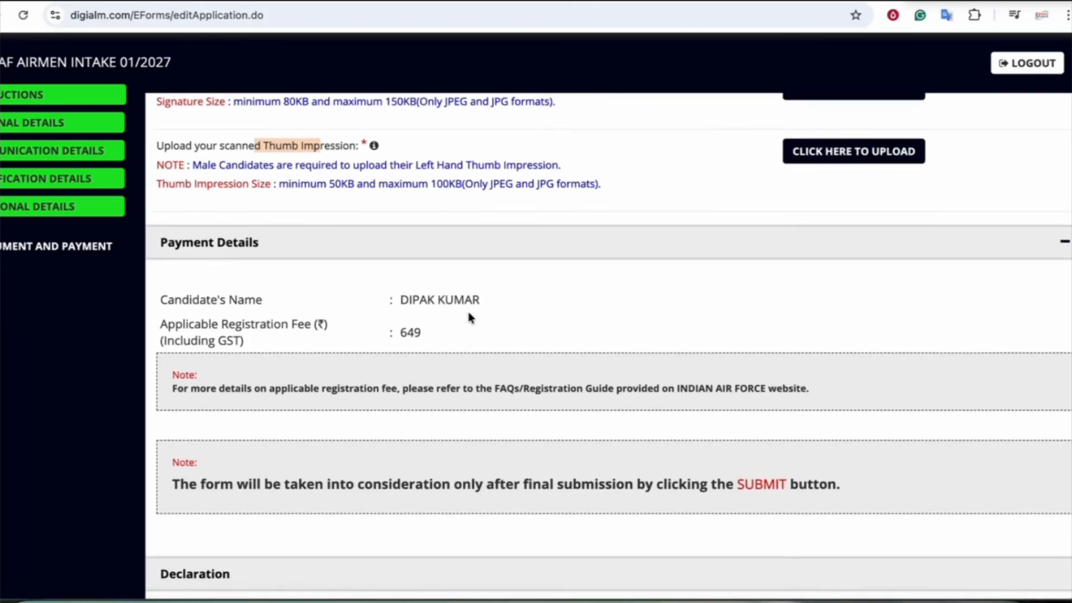
scroll(469, 315, down, 10)
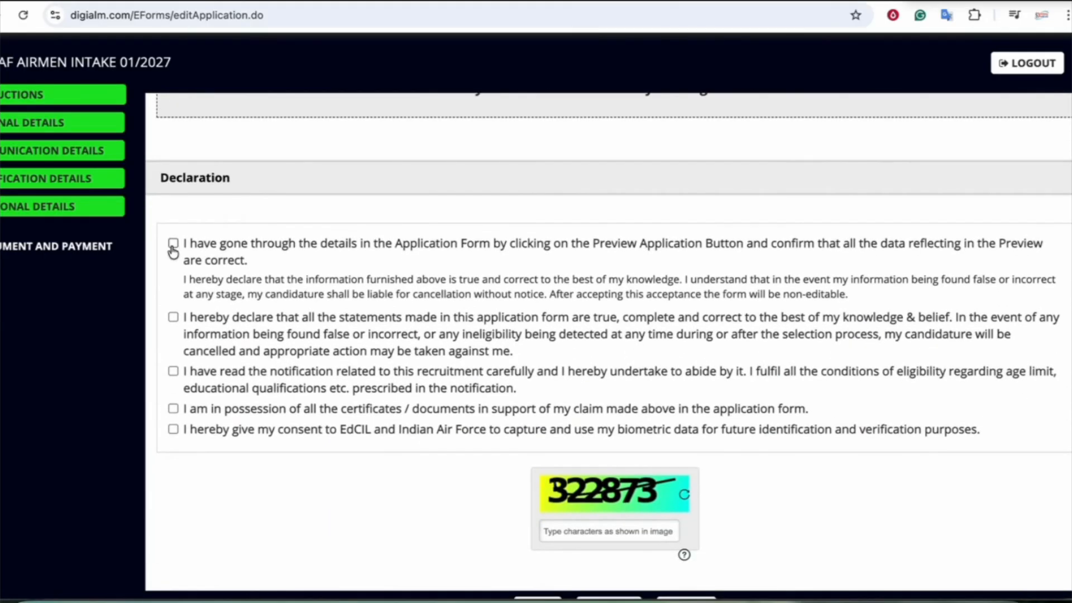
scroll(371, 472, down, 2)
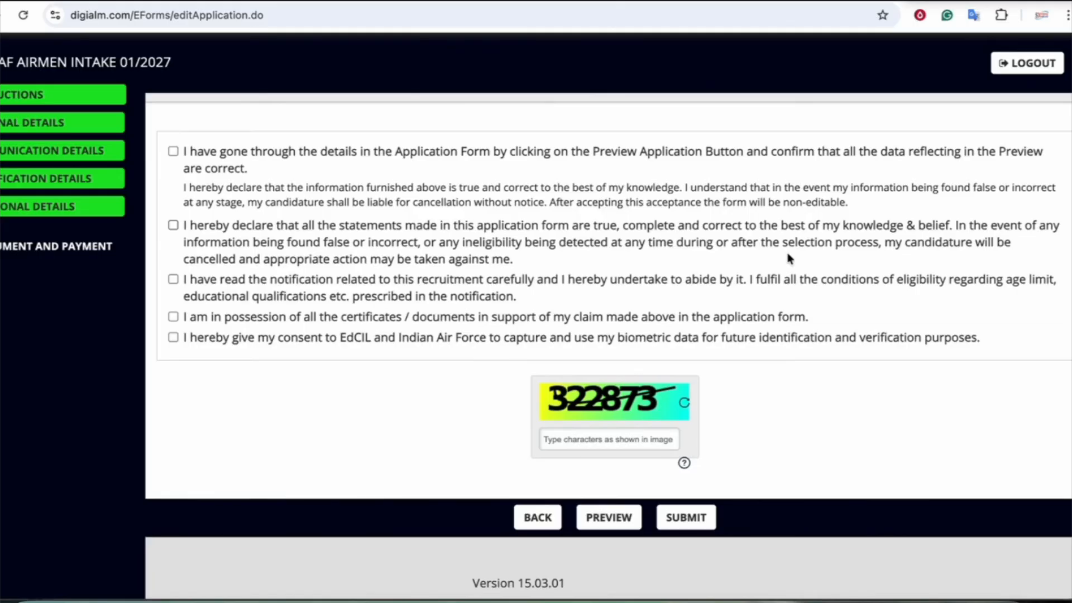
Mark the helpdesk phone number and underline the 09 AM to 06 PM support hours in red
scroll(789, 258, up, 20)
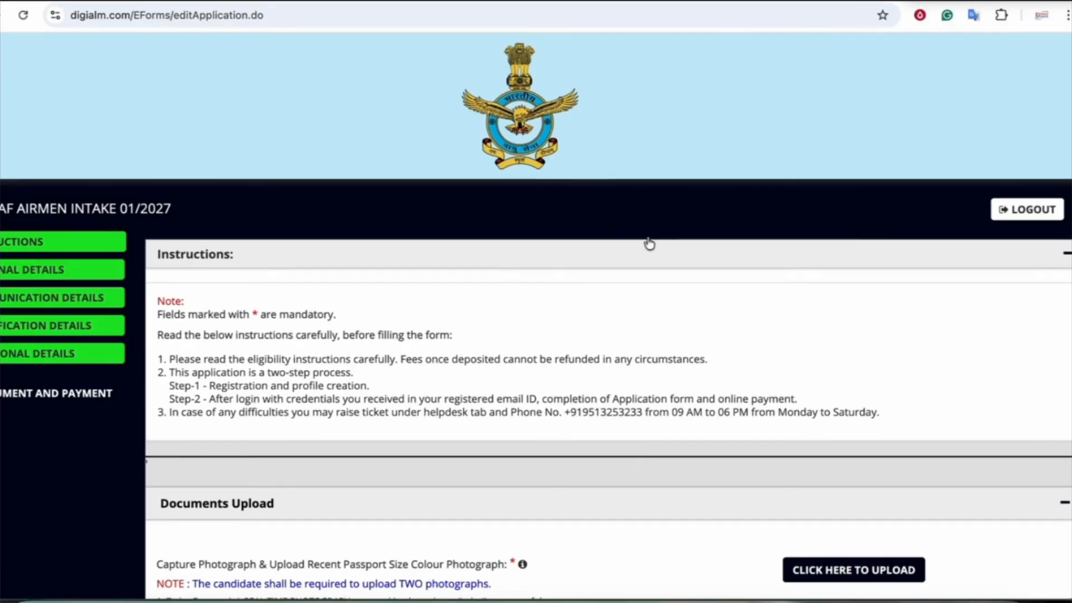
scroll(648, 244, down, 3)
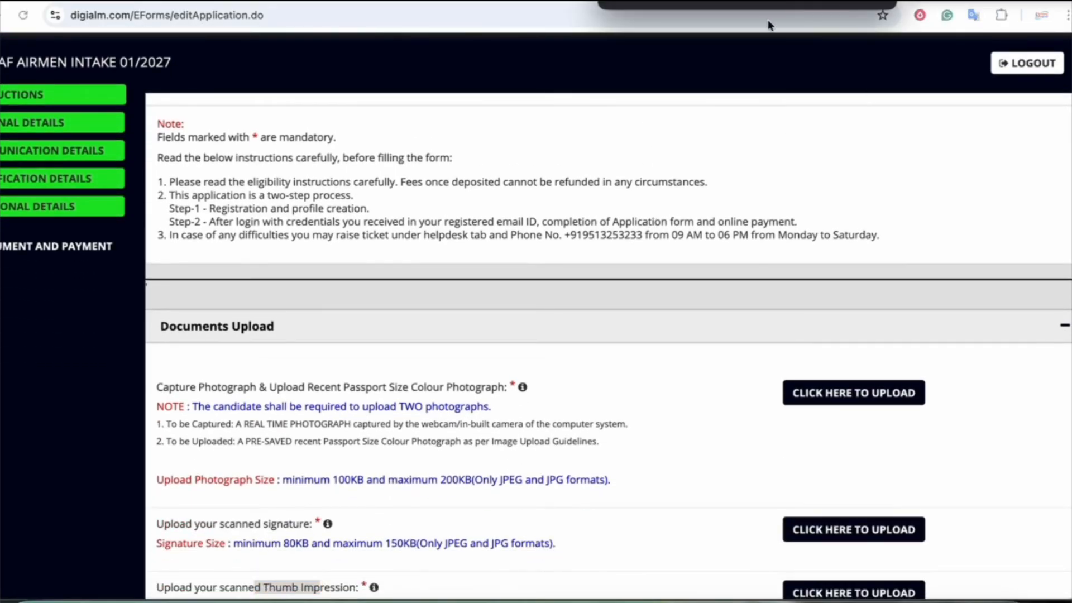
mouse_move(630, 212)
mouse_down()
mouse_move(591, 213)
mouse_move(563, 252)
mouse_move(645, 246)
mouse_move(612, 212)
mouse_up()
drag(673, 241, 881, 247)
Finish the red mark around the helpdesk phone number
mouse_move(678, 190)
mouse_down()
mouse_move(659, 206)
mouse_move(701, 204)
mouse_up()
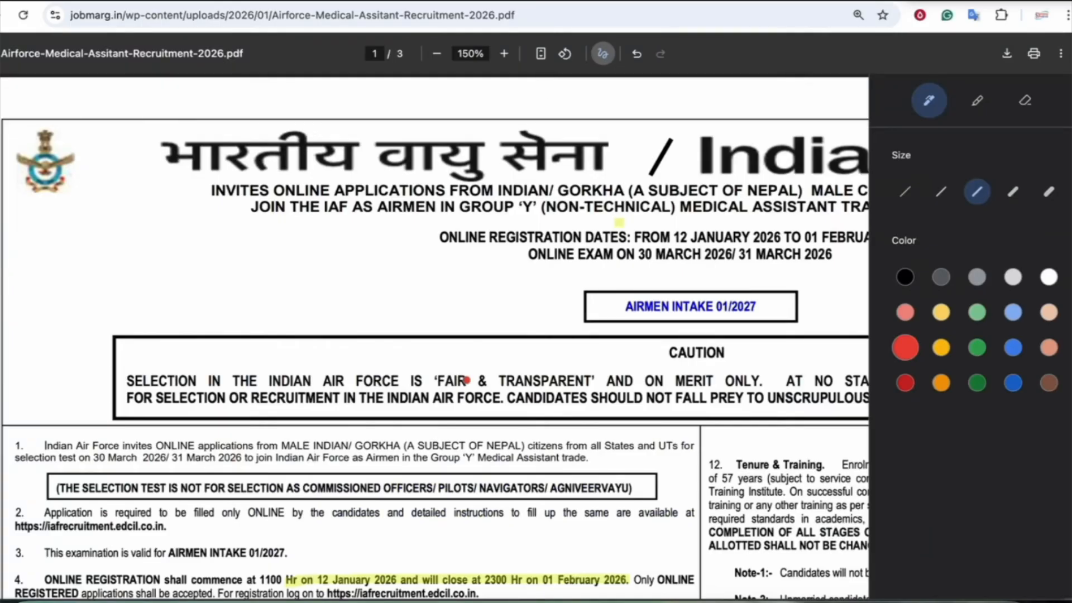
scroll(467, 379, down, 15)
scroll(466, 380, down, 15)
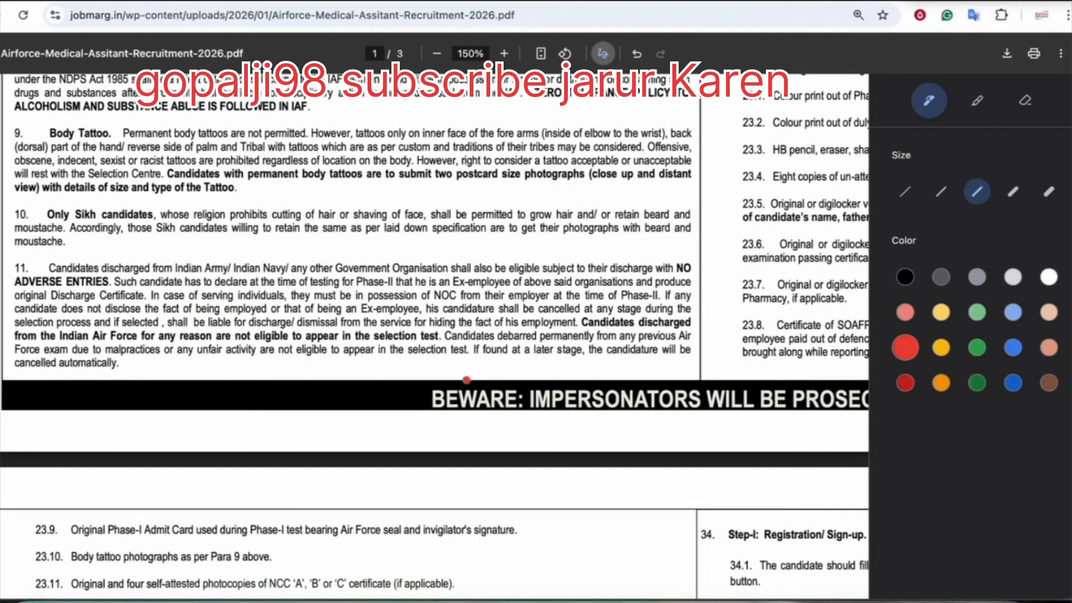
Circle paragraph 6.1's 10+2 Physics, Chemistry, Biology, English 50% qualification in red
scroll(524, 228, up, 15)
scroll(524, 228, up, 5)
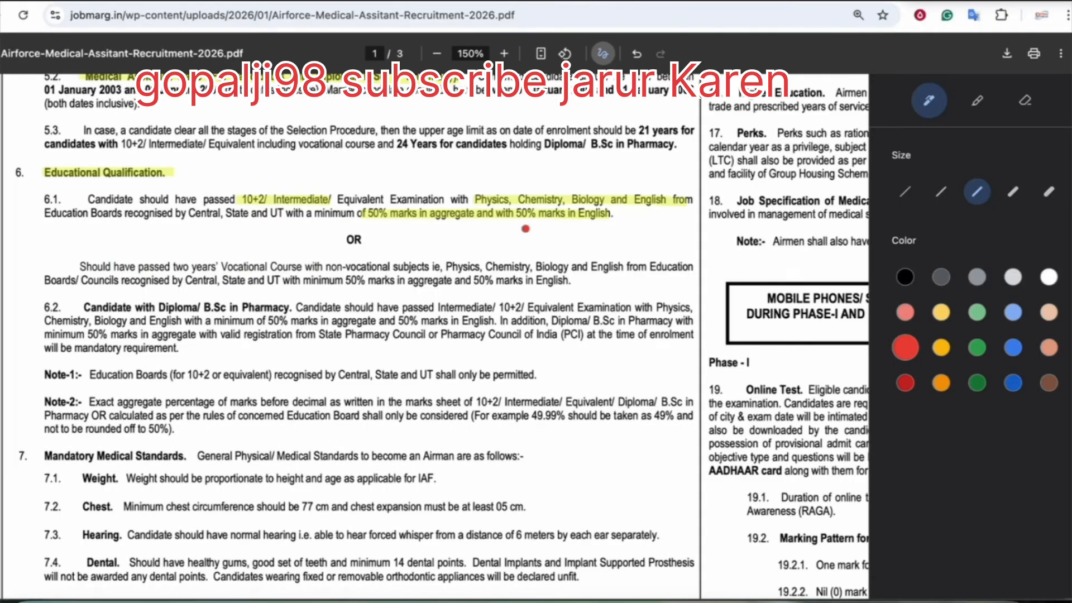
mouse_move(509, 226)
mouse_down()
mouse_move(648, 223)
mouse_move(150, 187)
mouse_move(68, 222)
mouse_move(564, 240)
mouse_move(565, 229)
mouse_up()
scroll(565, 229, up, 6)
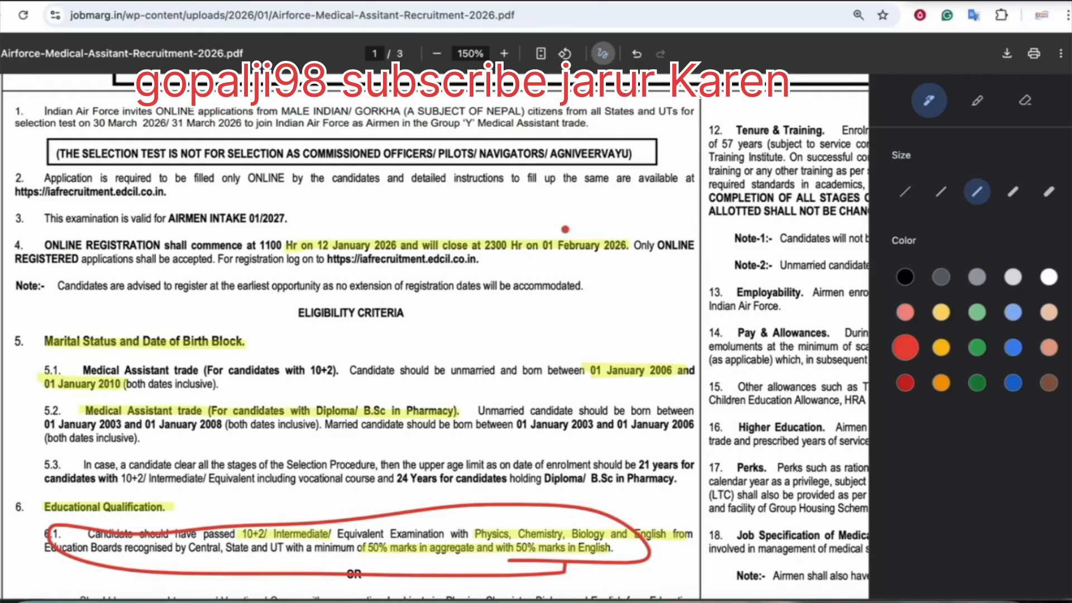
scroll(565, 229, up, 4)
scroll(565, 229, right, 5)
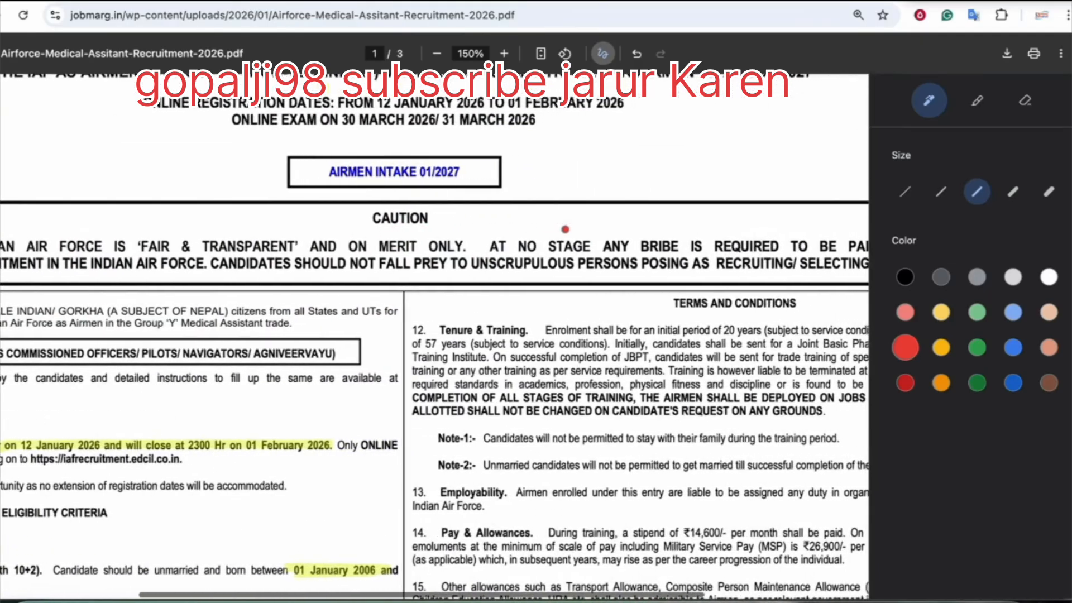